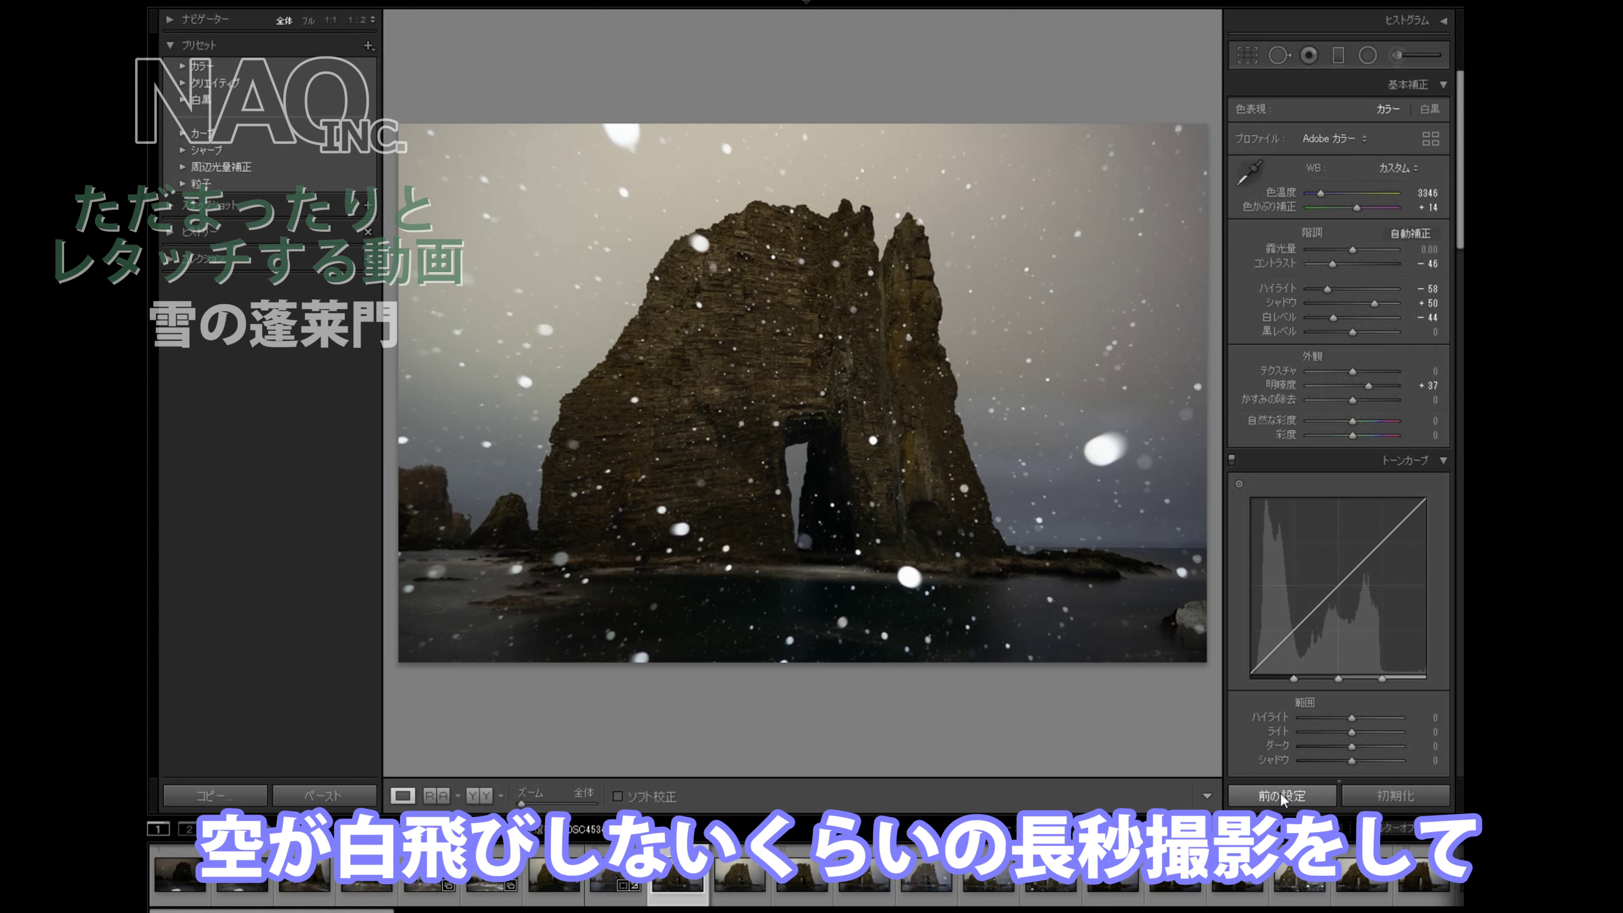
Apply the previous develop settings to three consecutive photos, _DSC4534 through _DSC4536, so all share identical adjustments.
click(1281, 796)
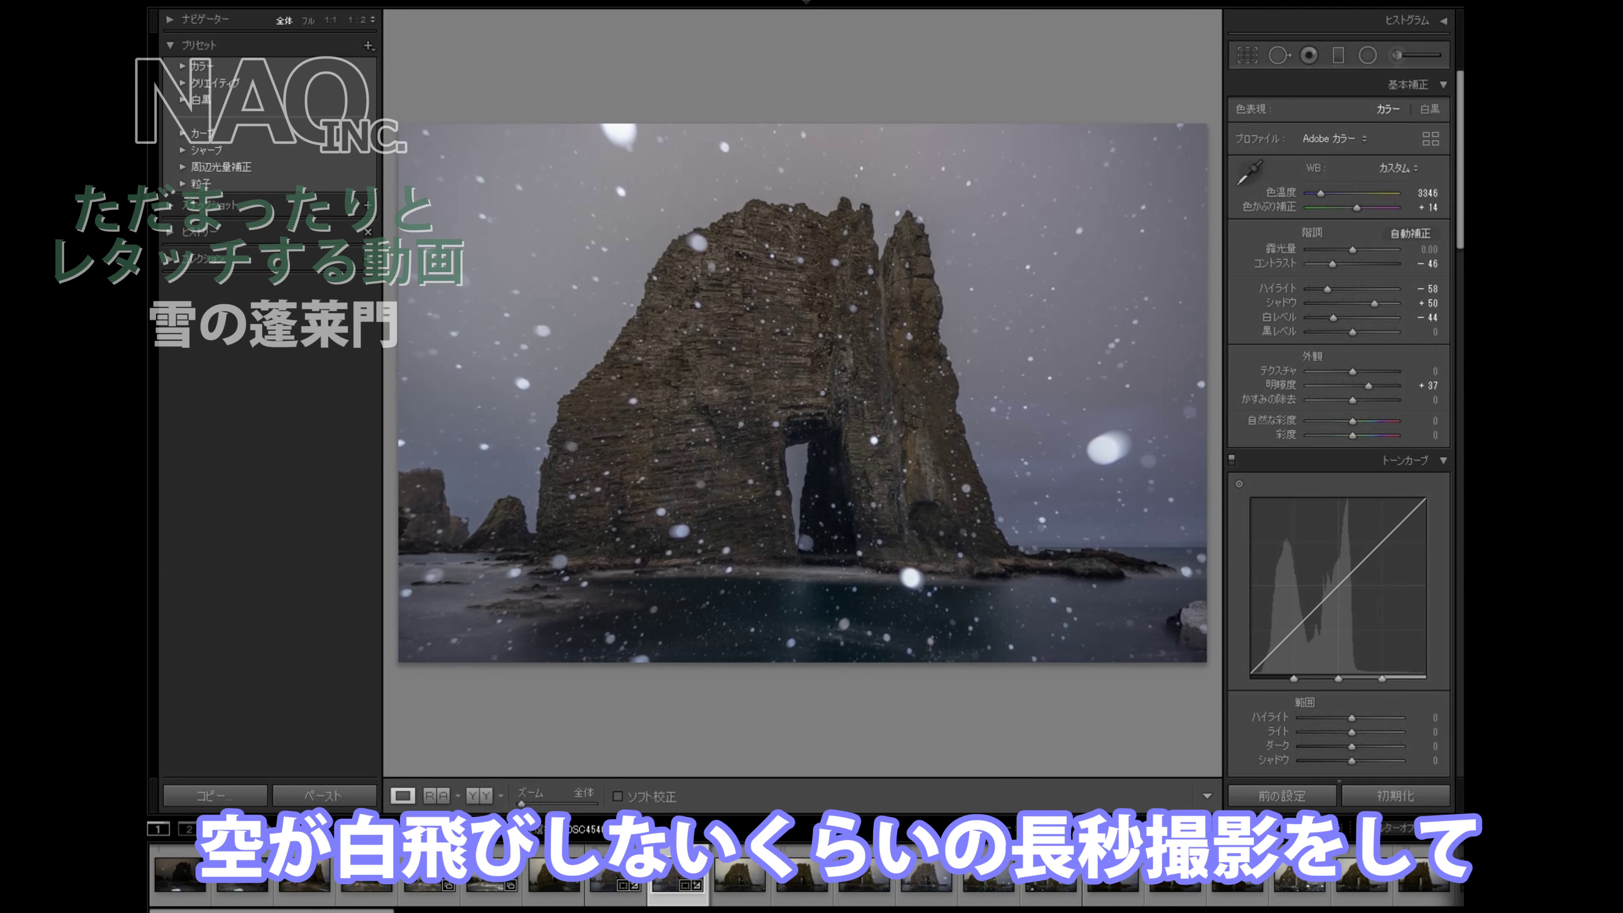
click(741, 900)
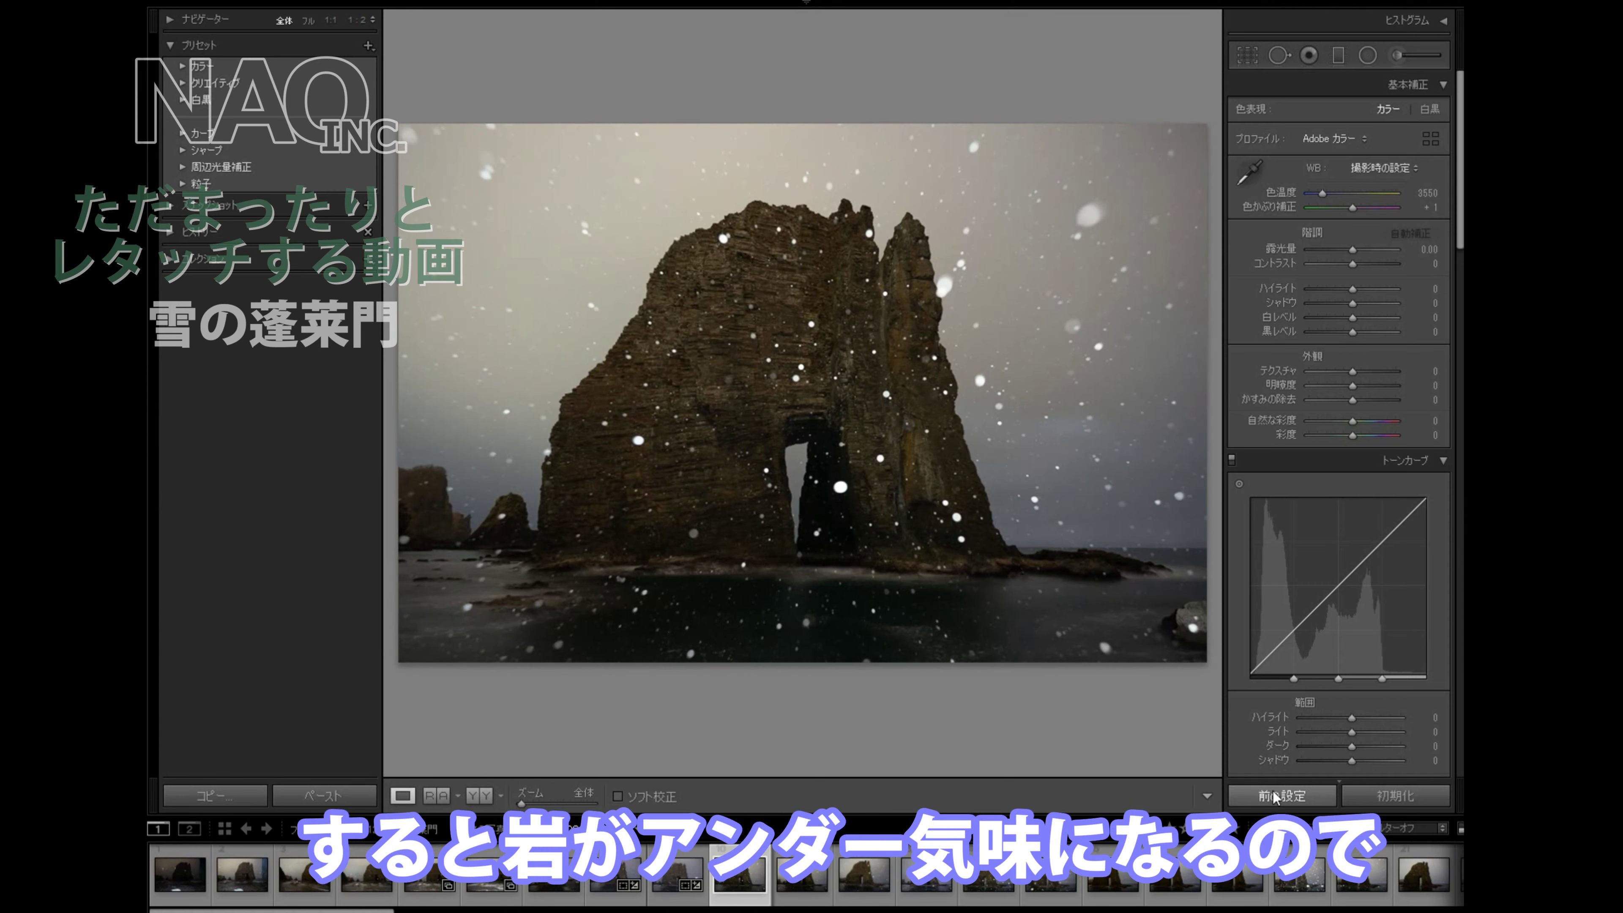
click(1275, 796)
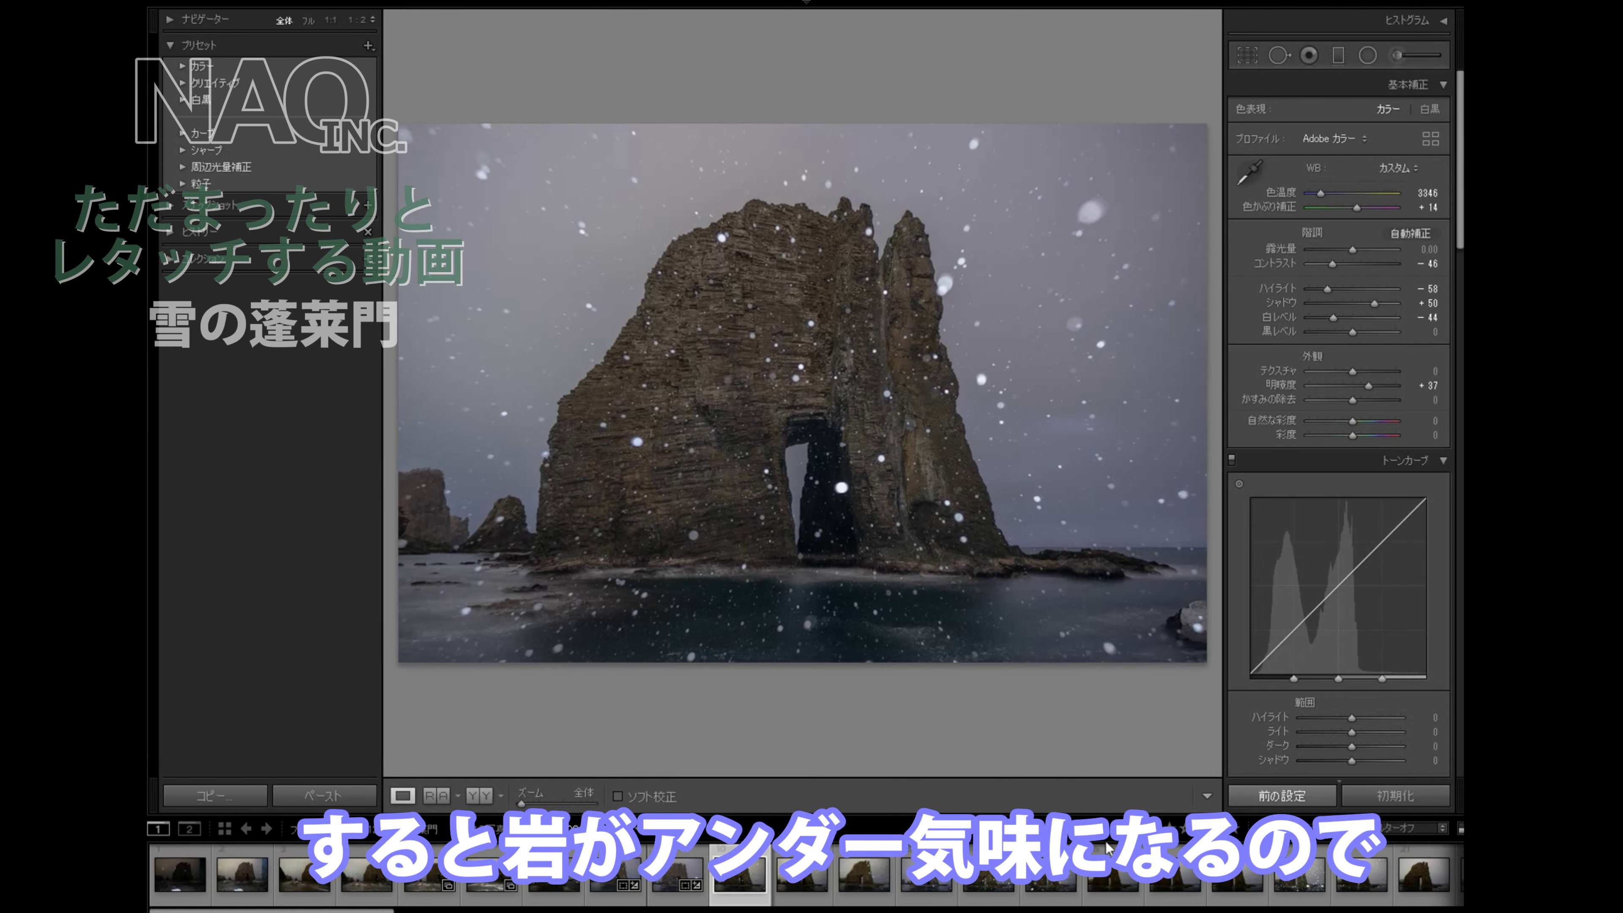
click(803, 904)
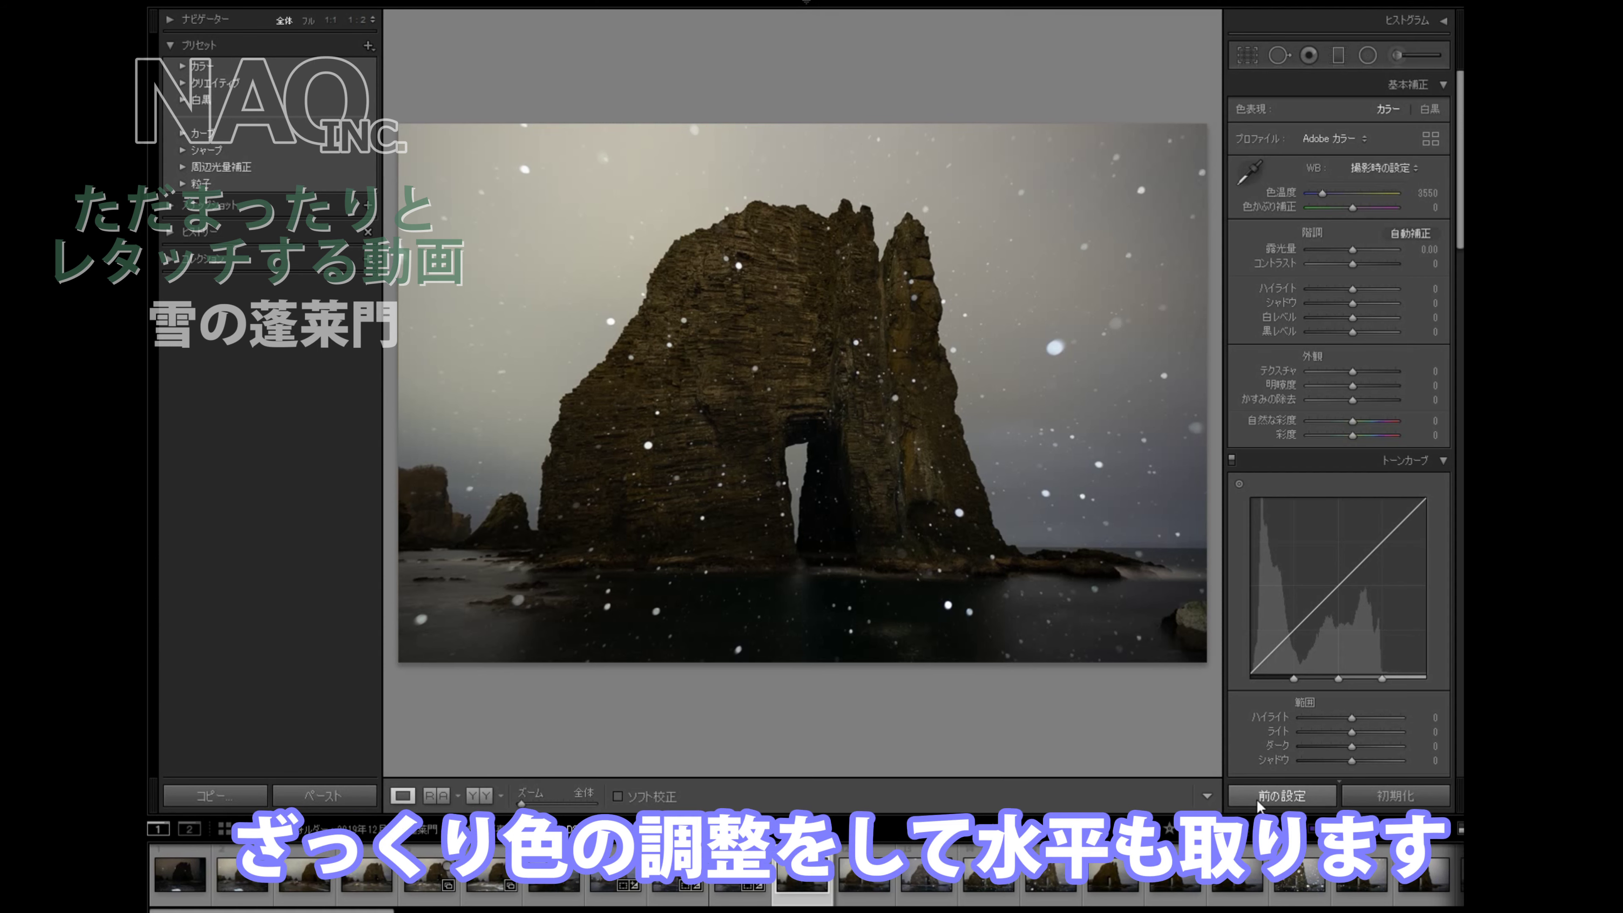
click(1257, 798)
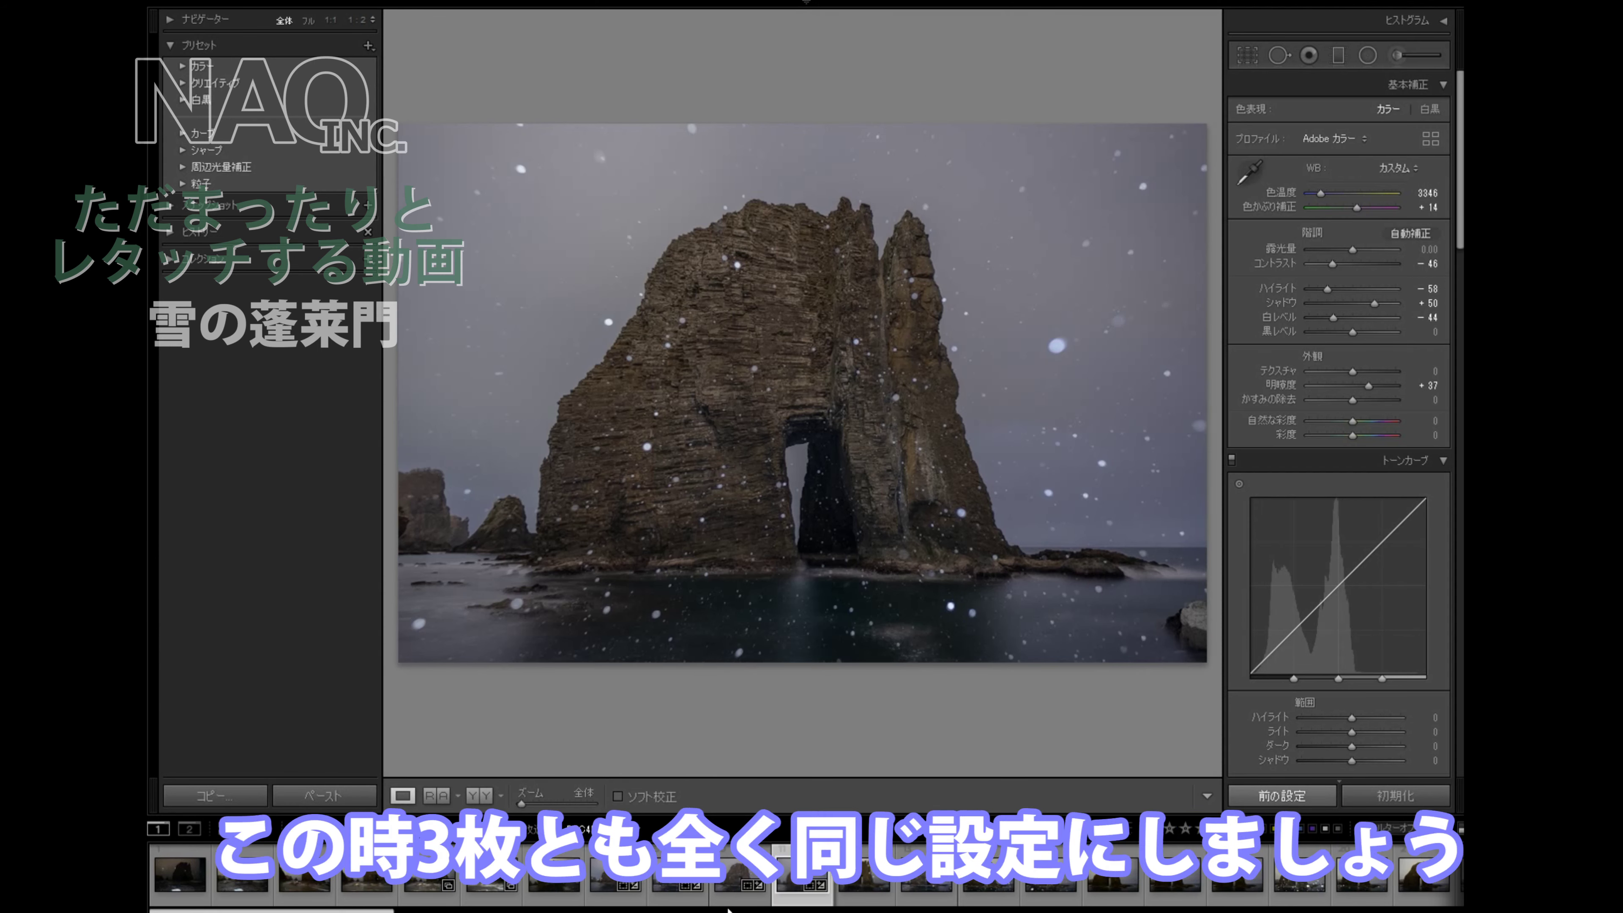
Select the three adjusted snow photos together and open them as layers in Photoshop.
shift+click(676, 899)
right_click(676, 898)
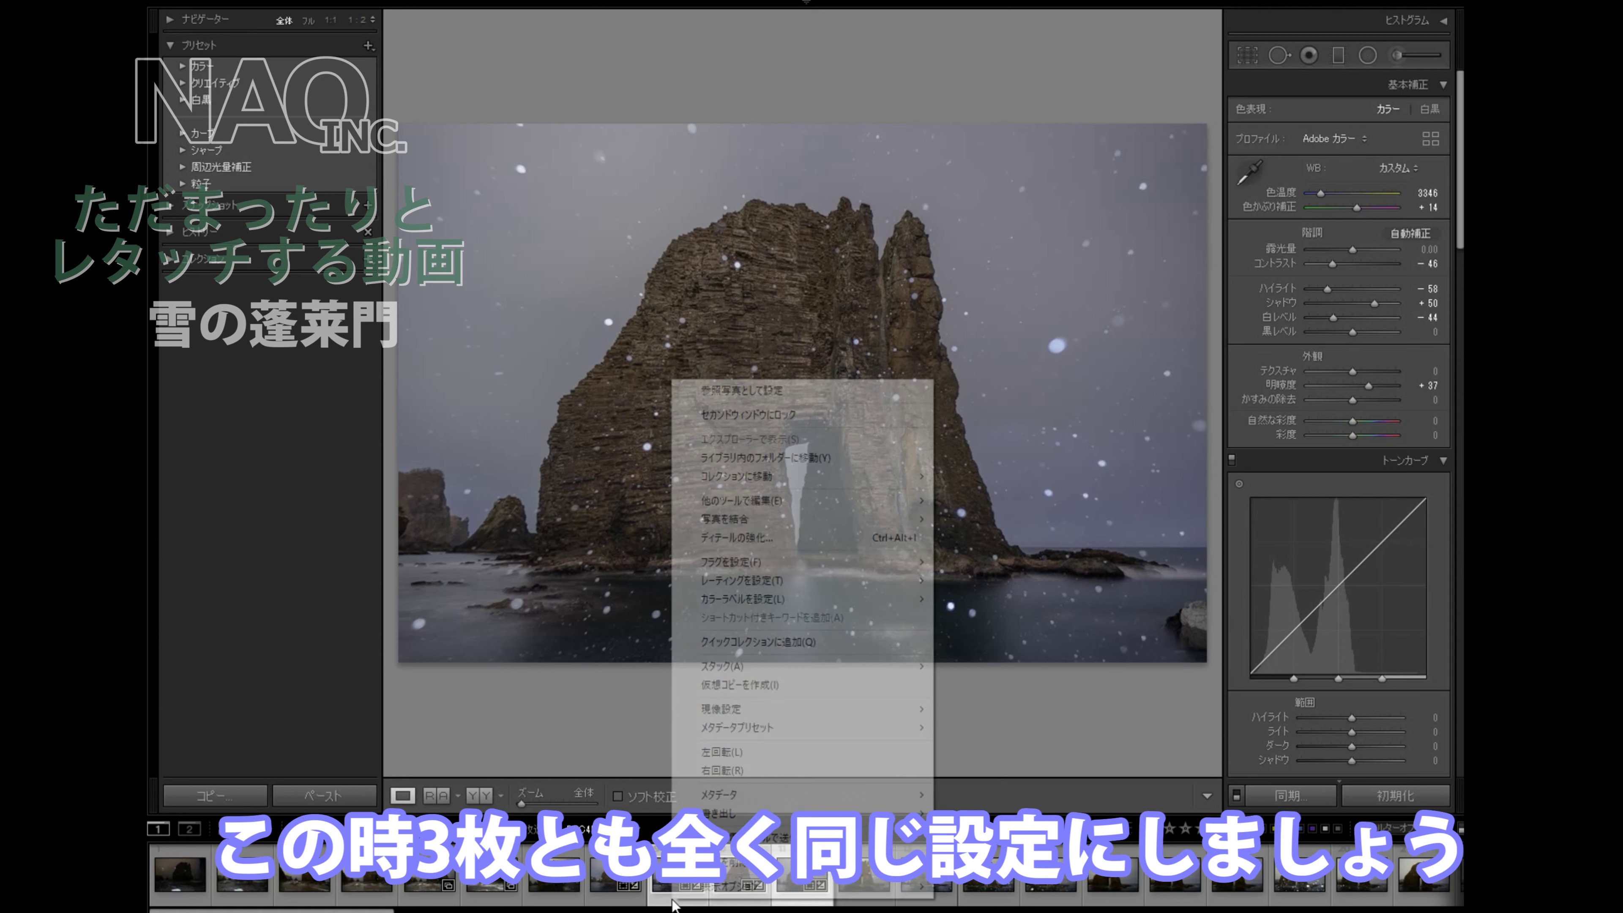
mouse_move(737, 504)
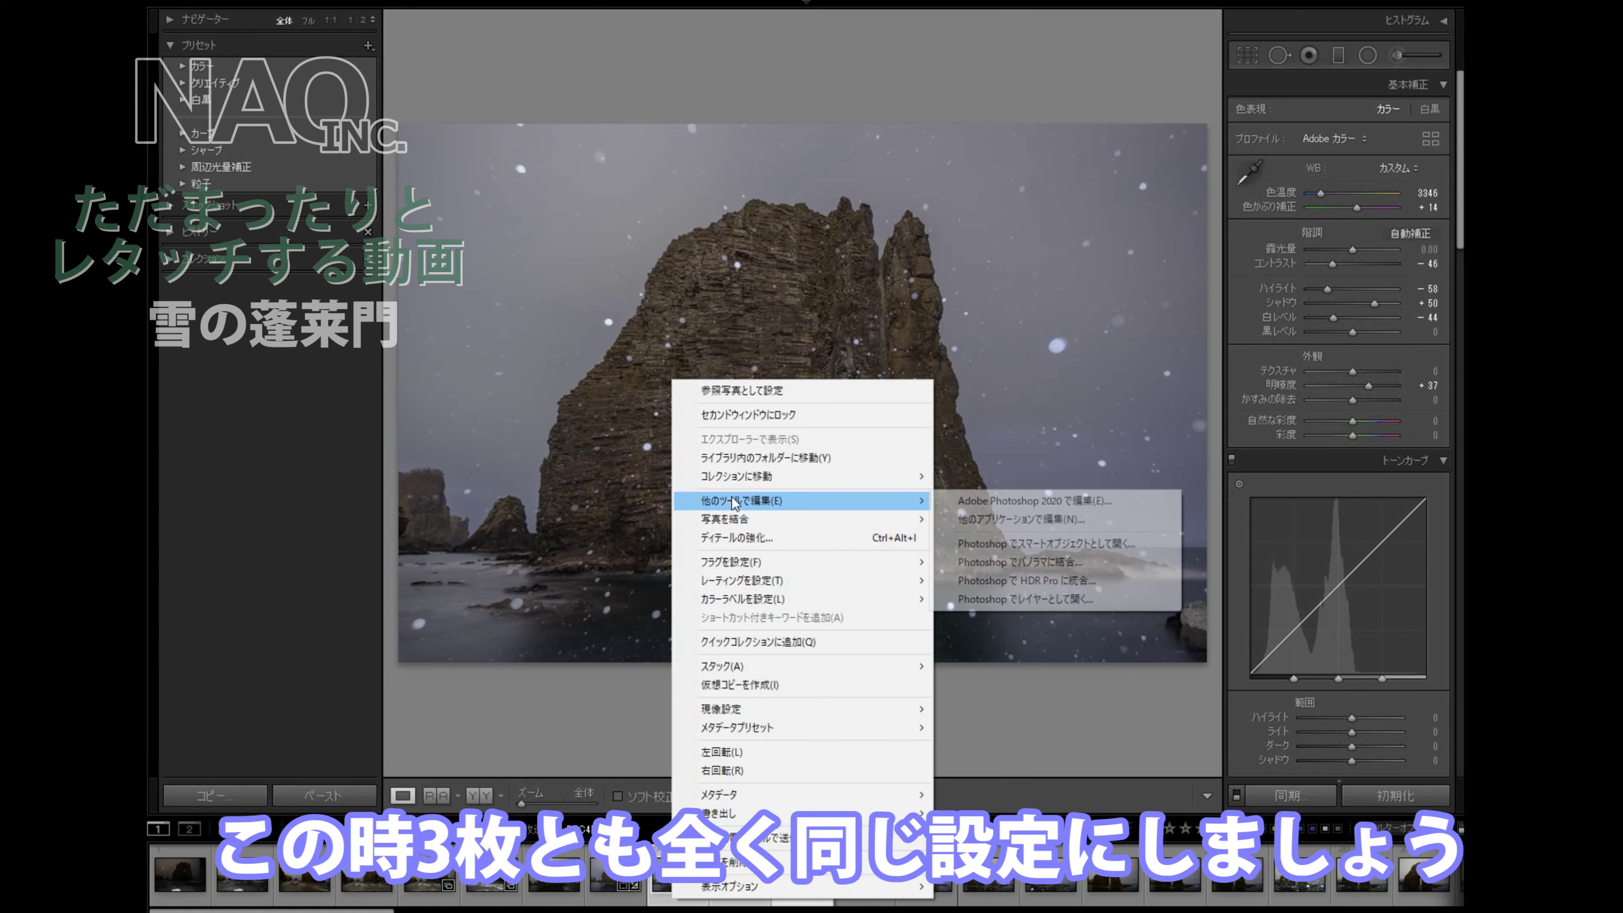
click(1027, 601)
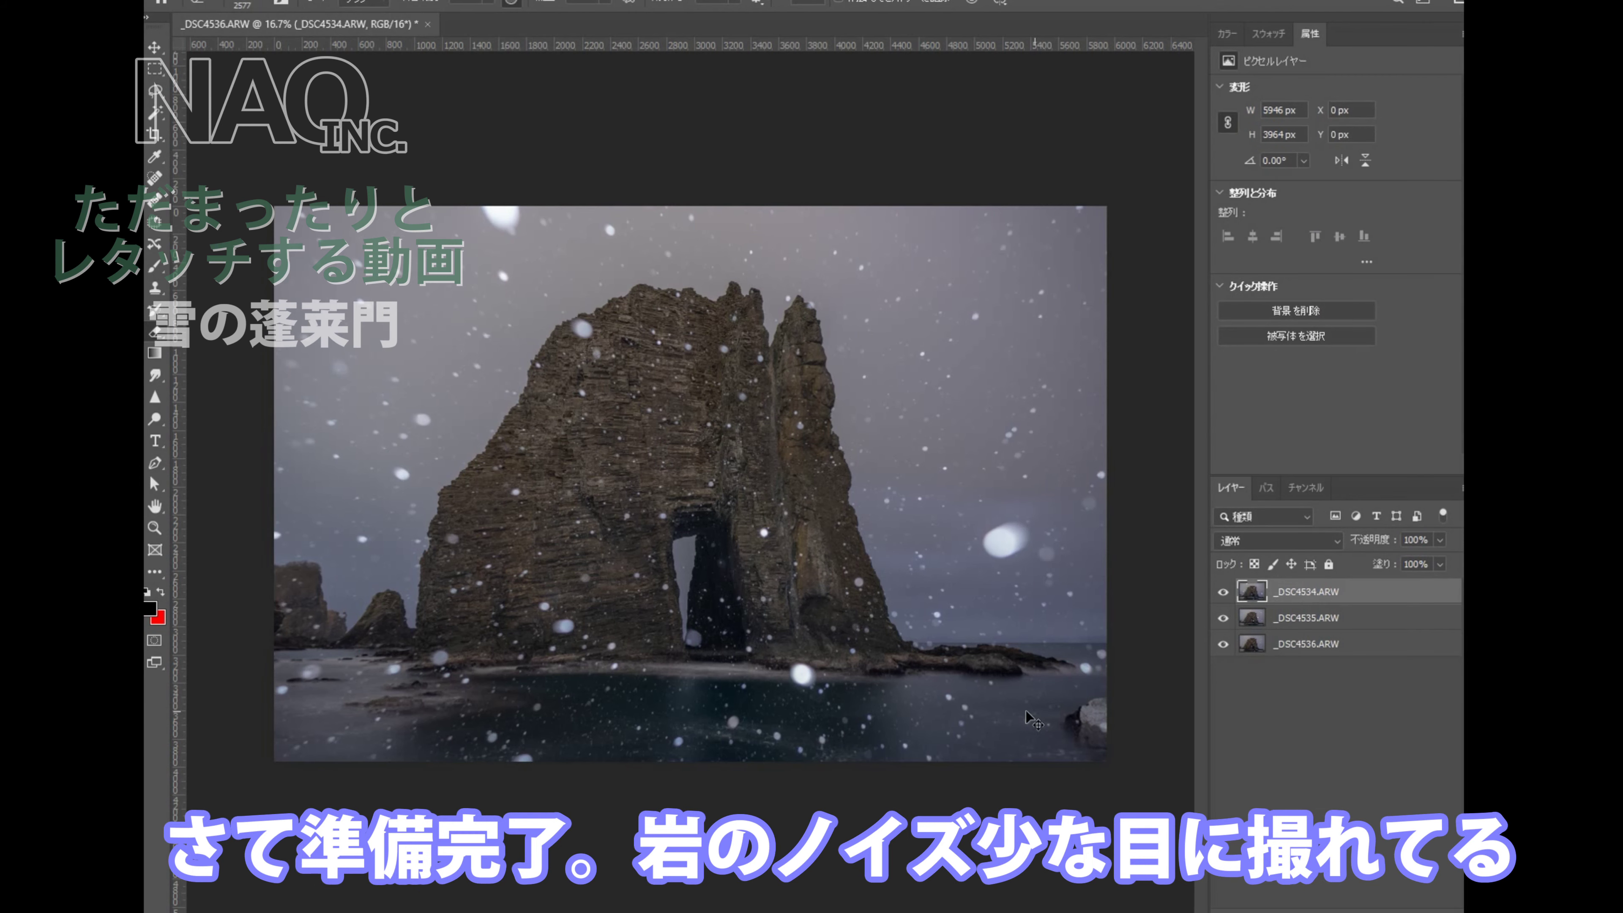
Duplicate all three photo layers and convert the copies into one smart object.
drag(764, 501, 942, 675)
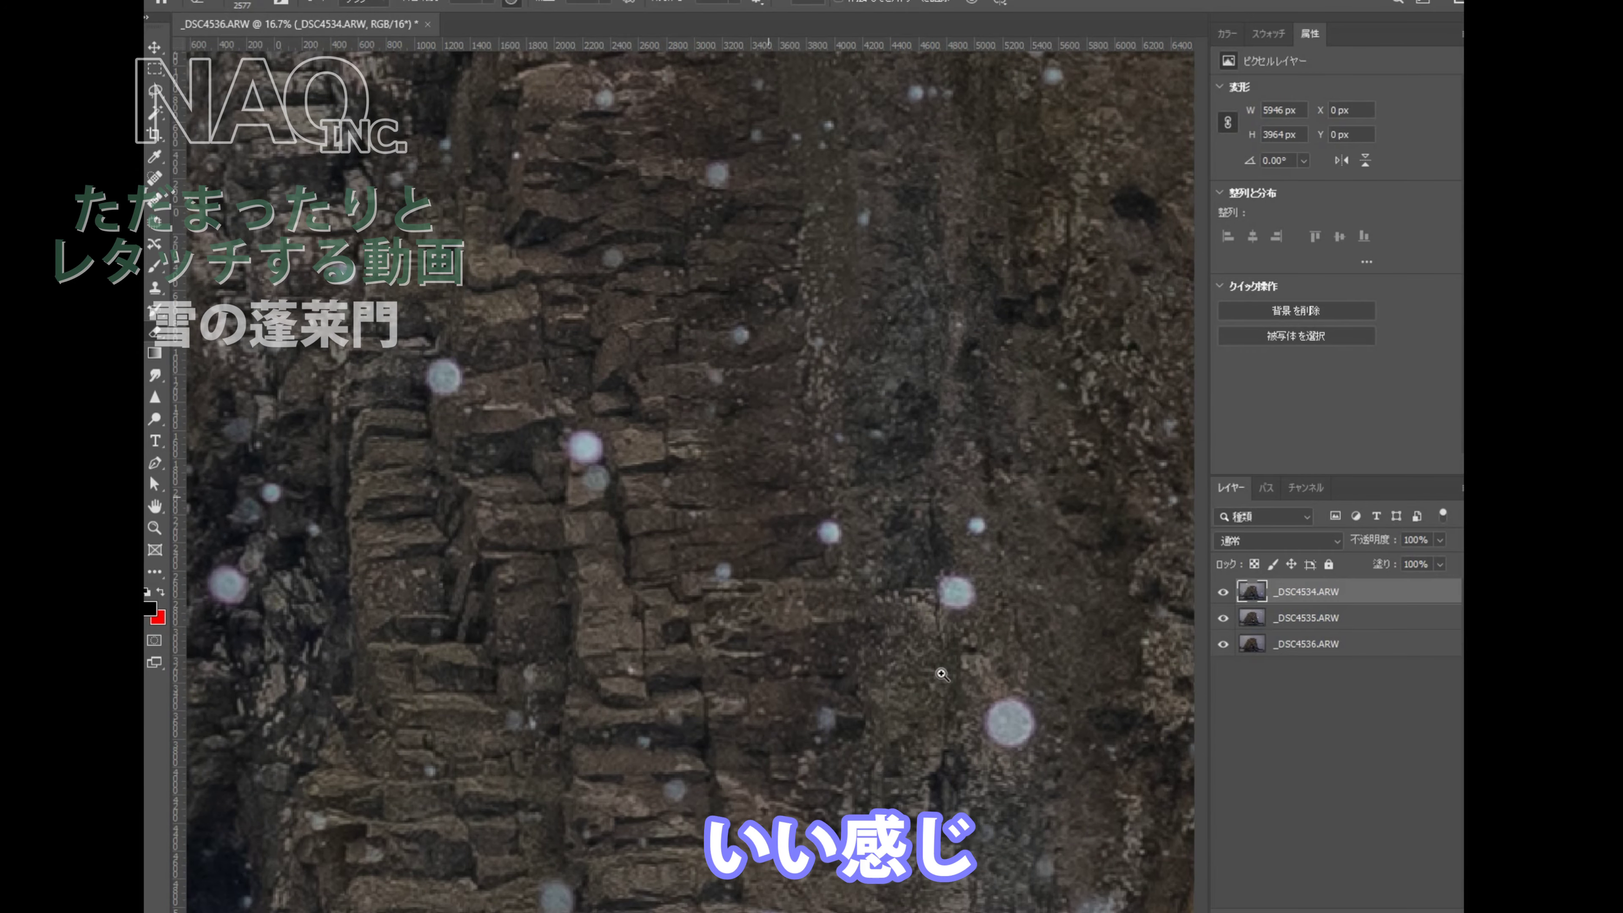
drag(942, 675, 813, 586)
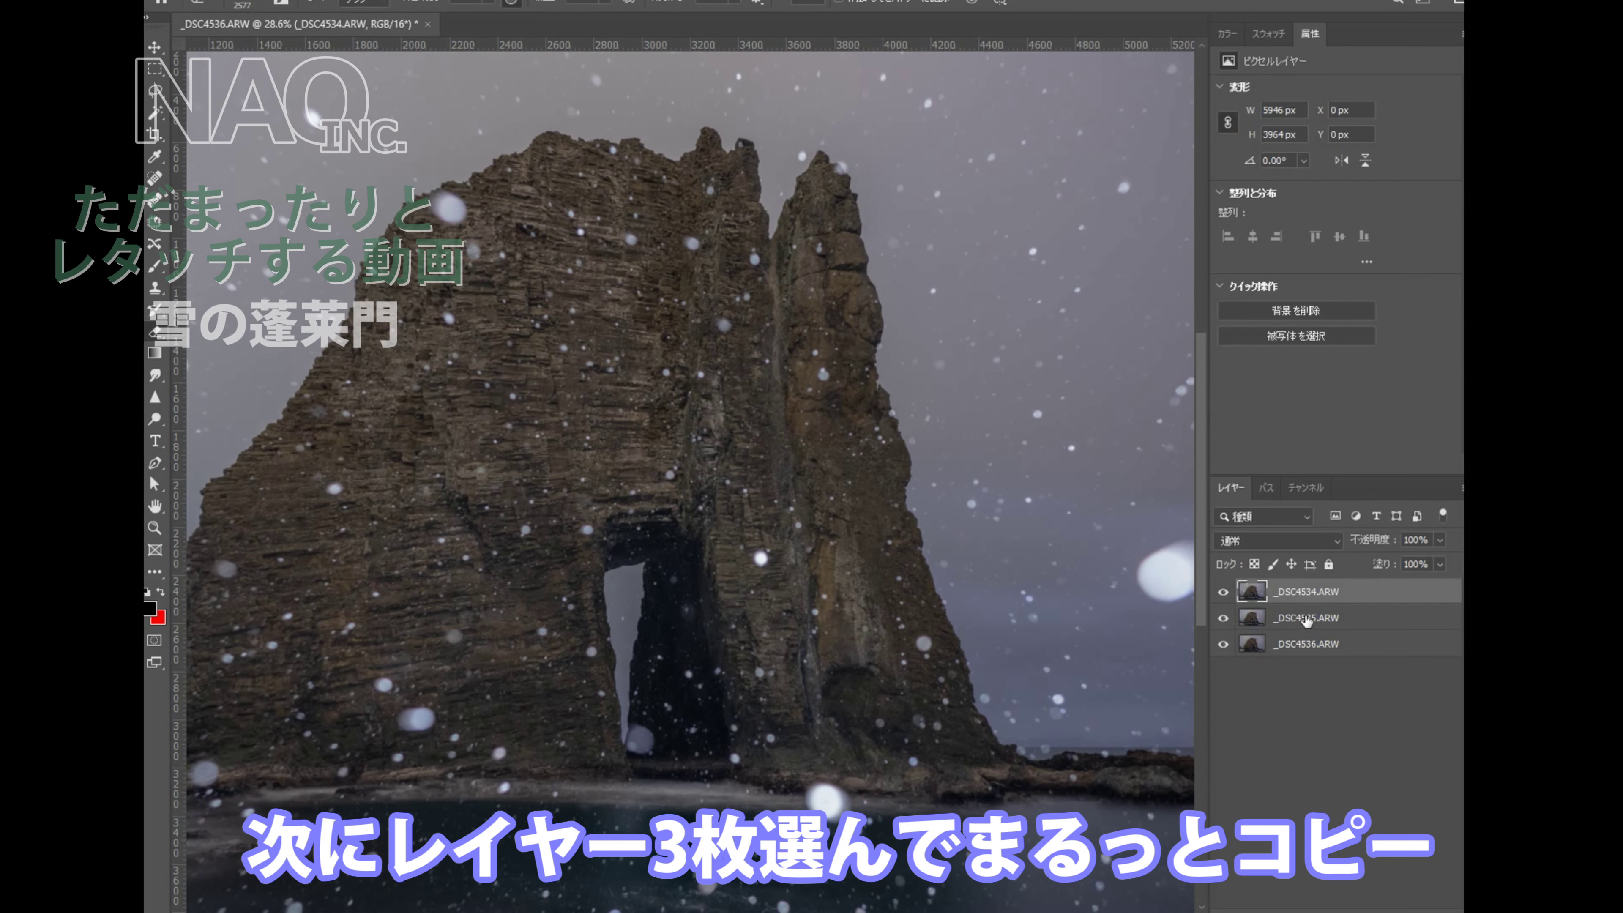
shift+click(1366, 652)
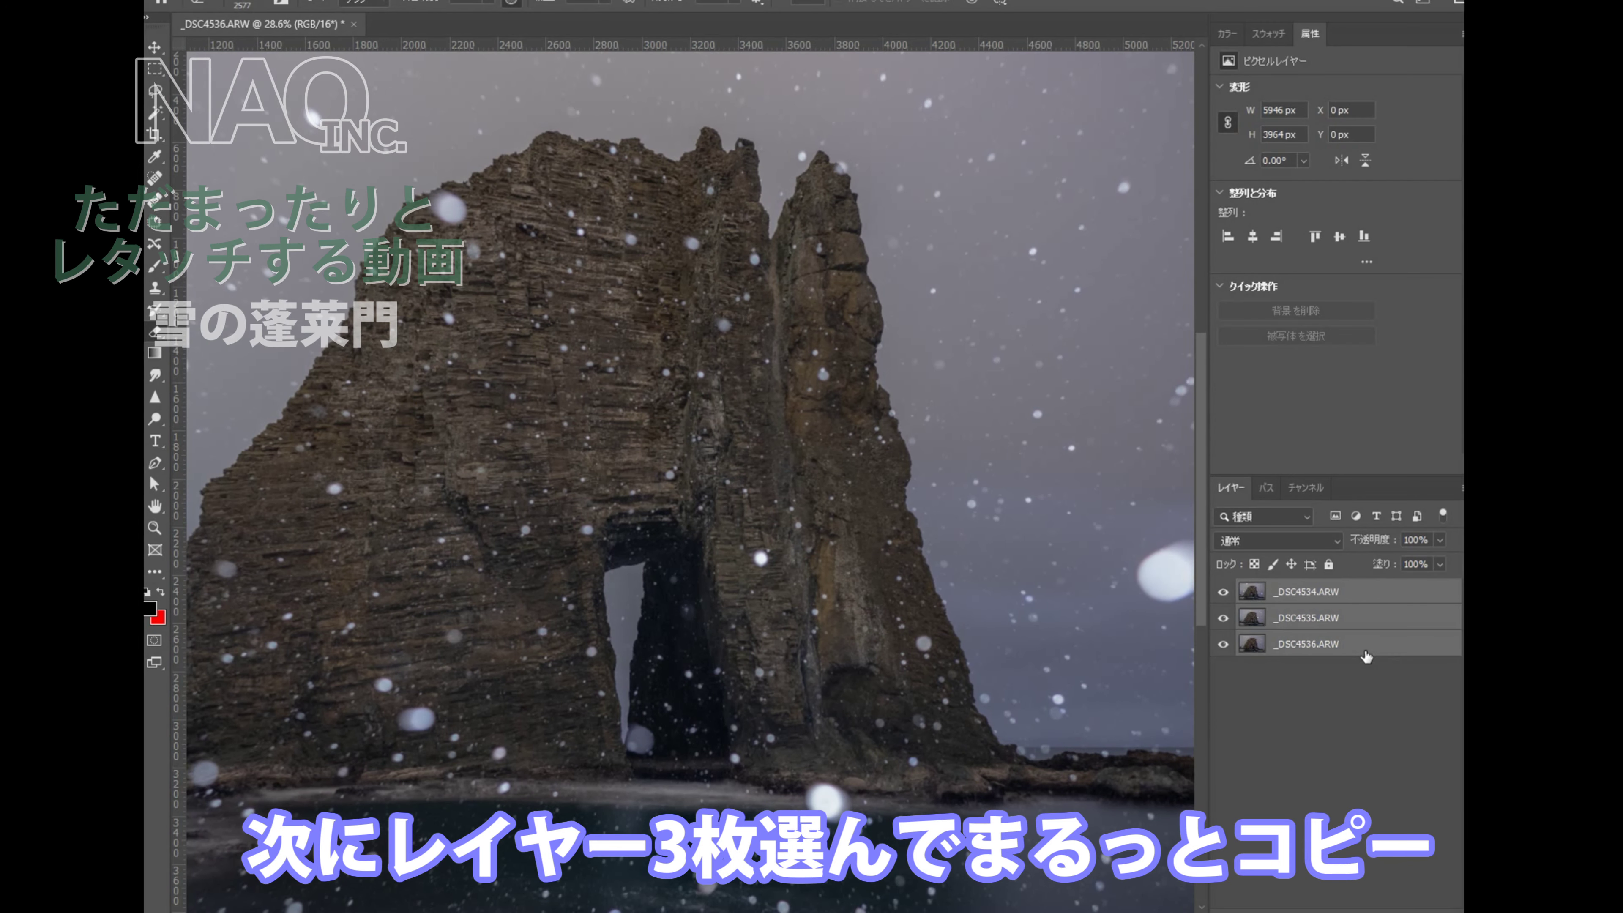
drag(1366, 656, 1423, 910)
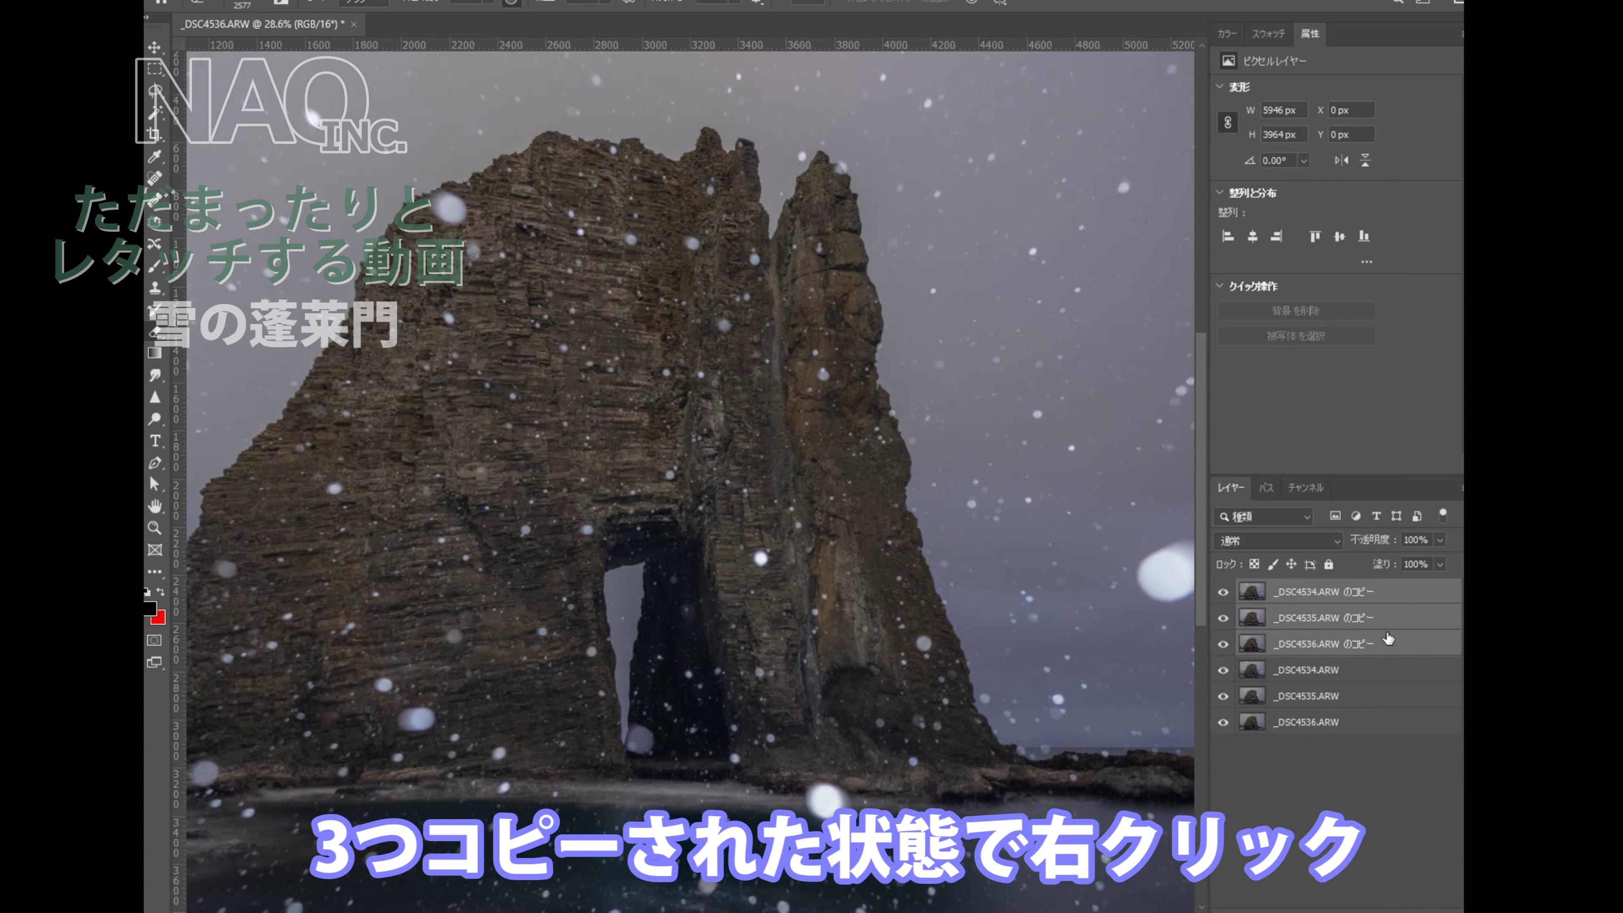
right_click(1388, 640)
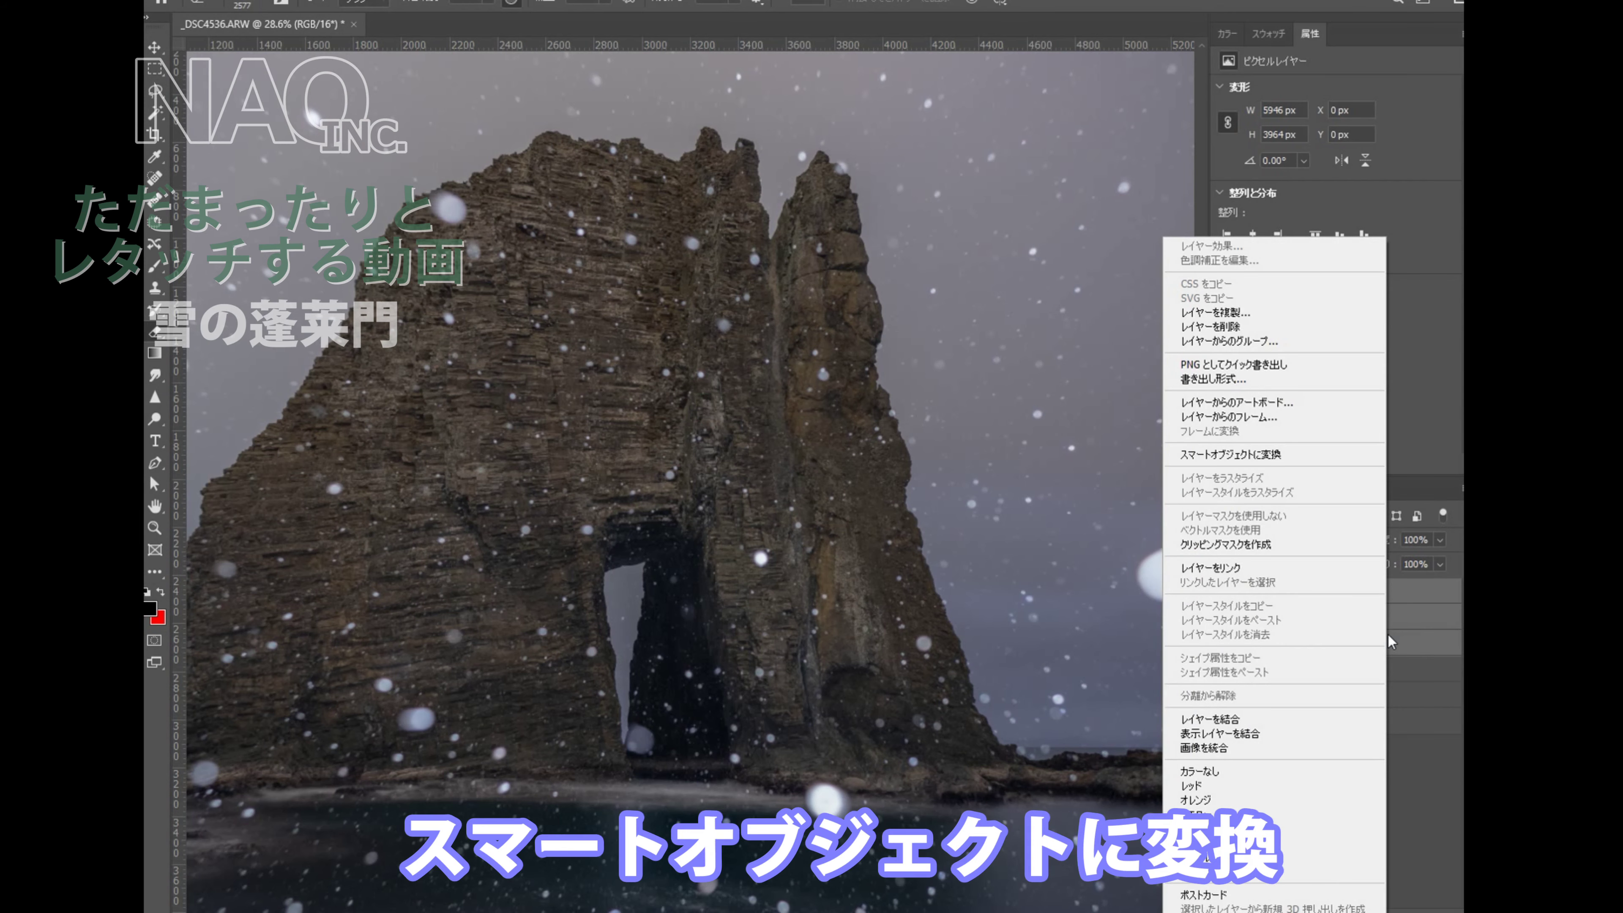
click(1231, 455)
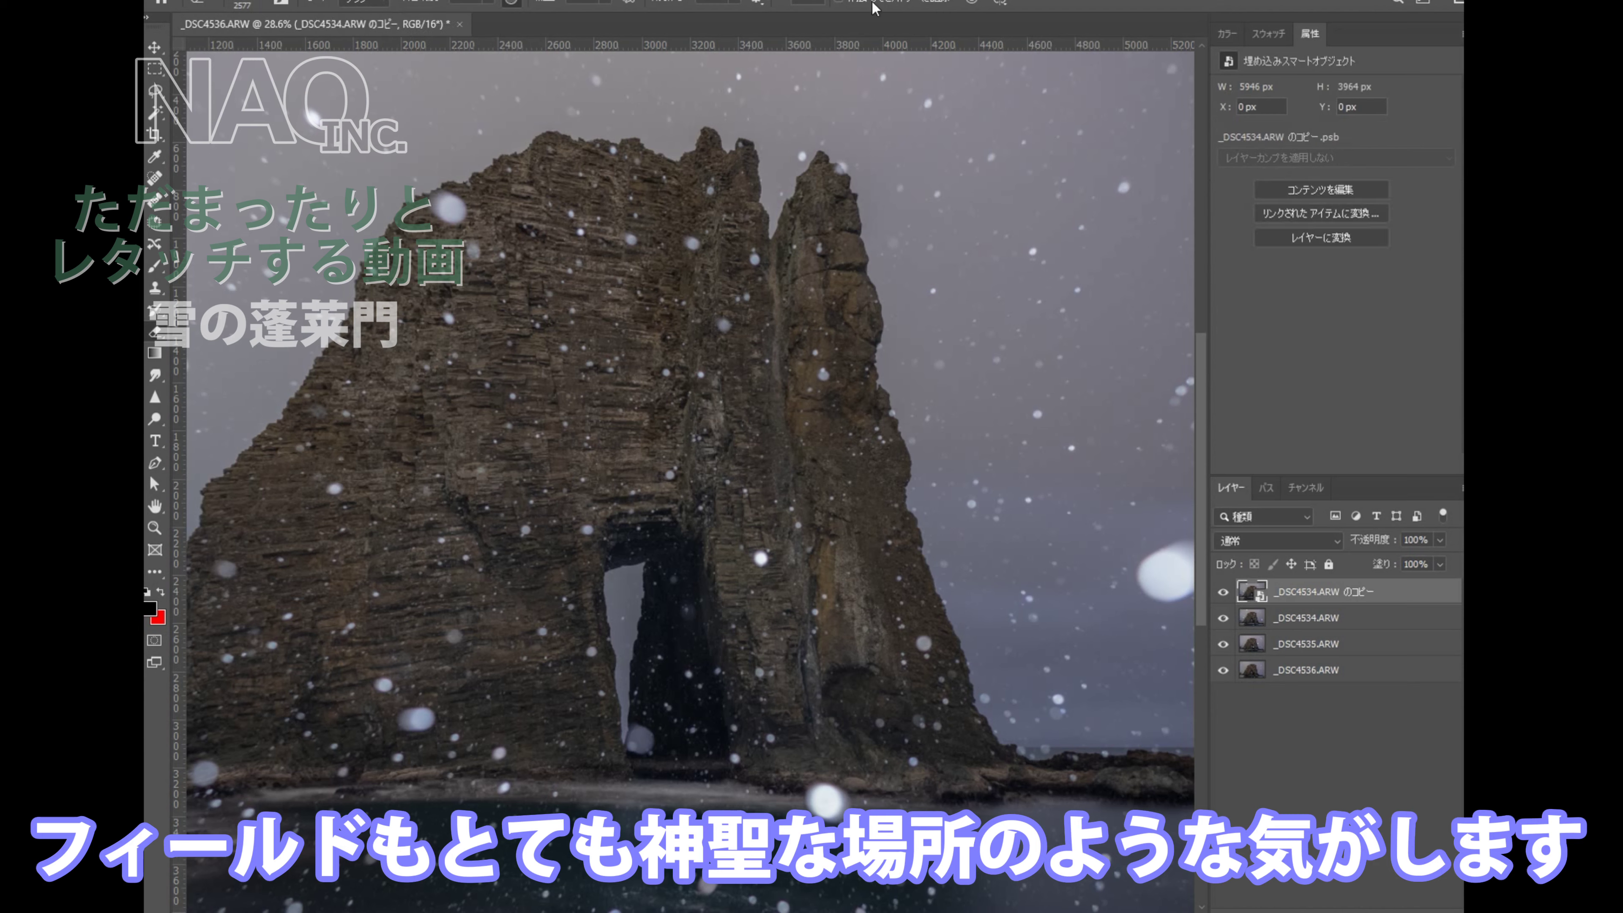
Set the smart object's image stack mode to Median (中央値) to remove the falling snow.
key(alt+i)
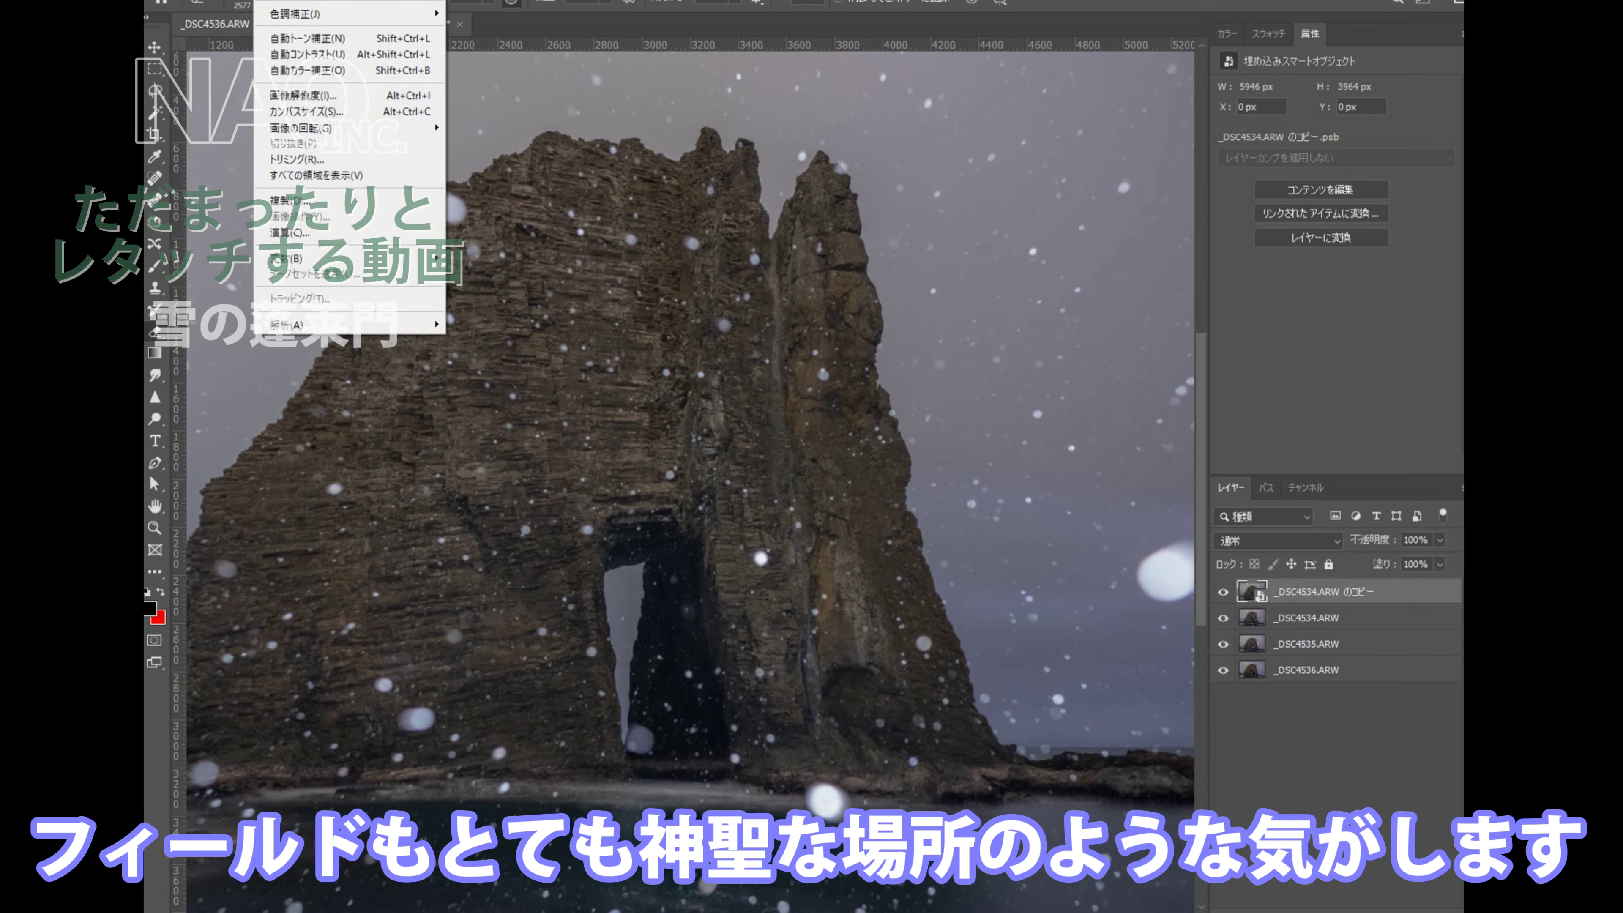
key(Right)
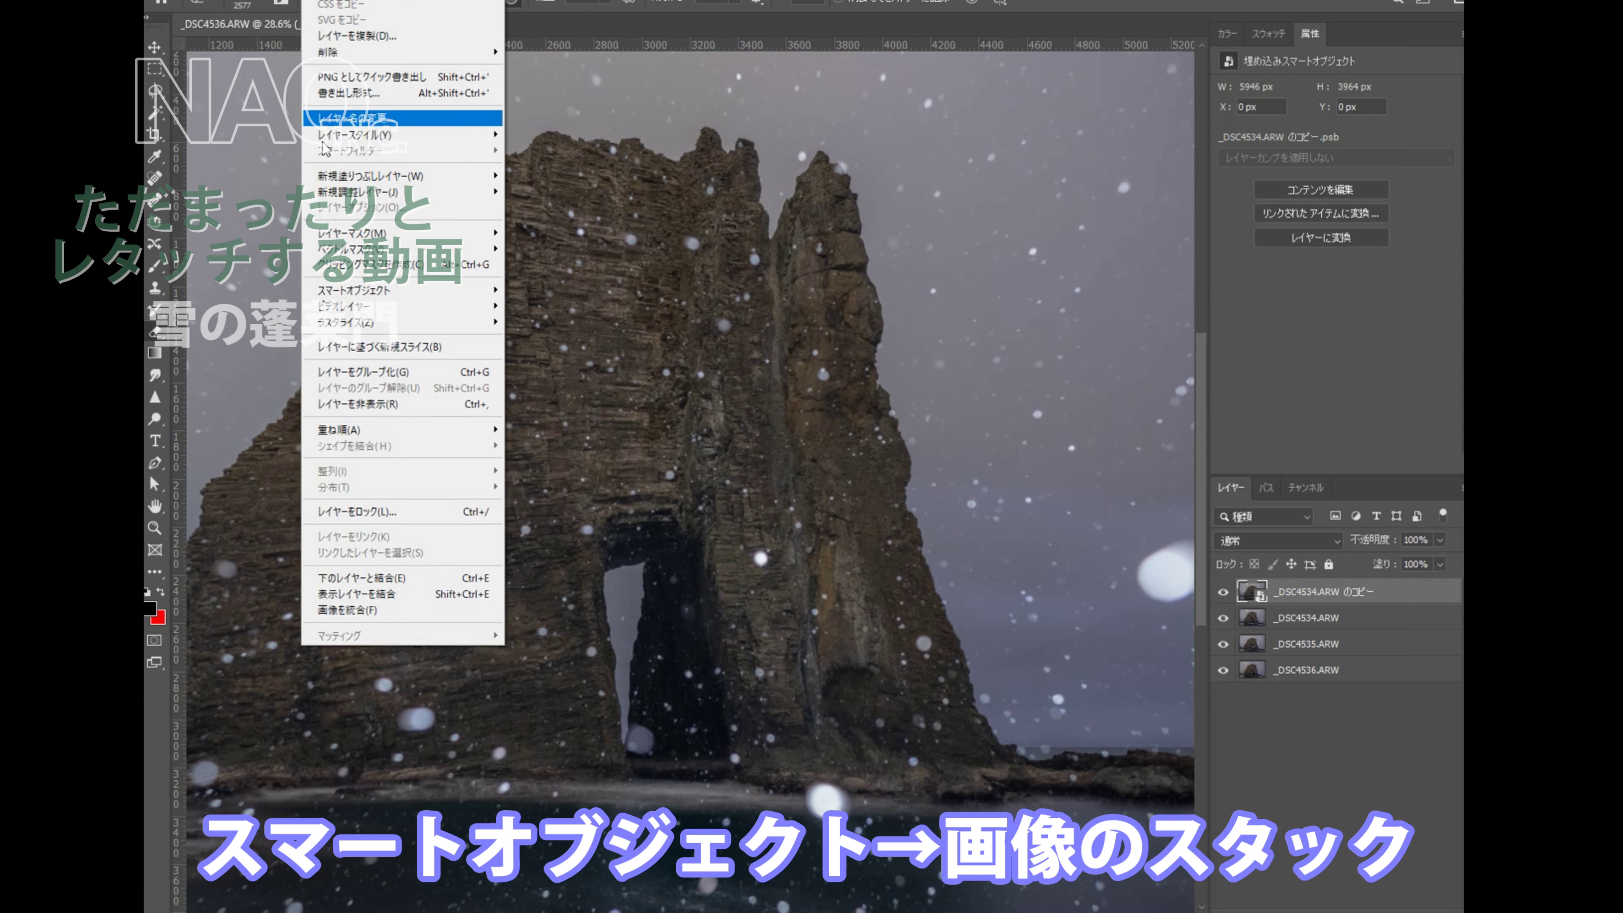
mouse_move(339, 294)
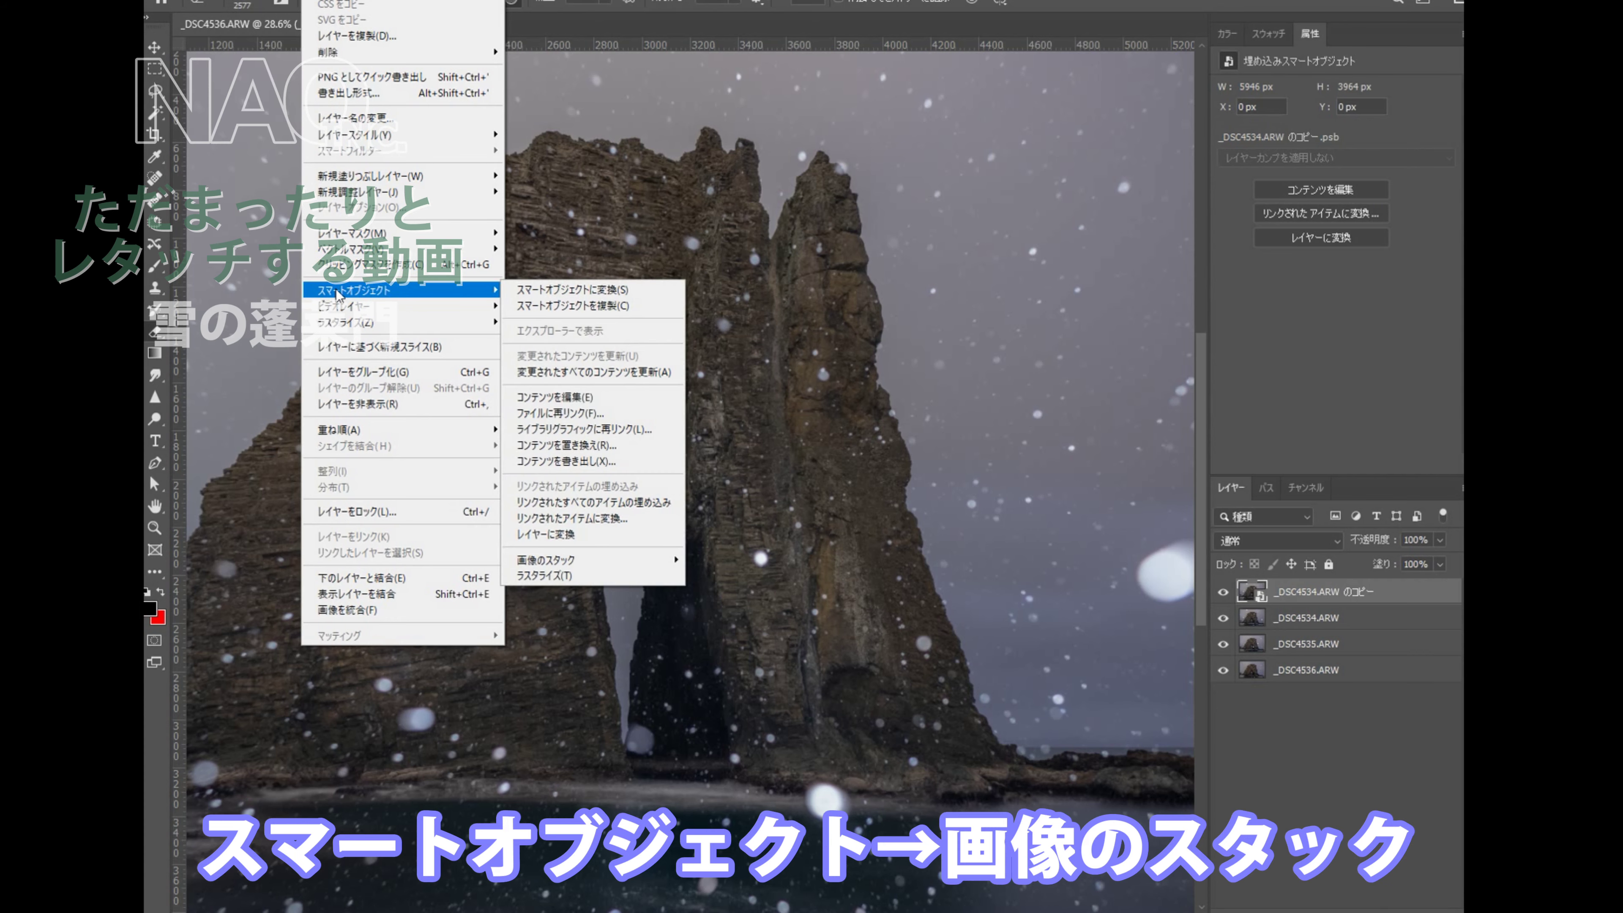
mouse_move(608, 563)
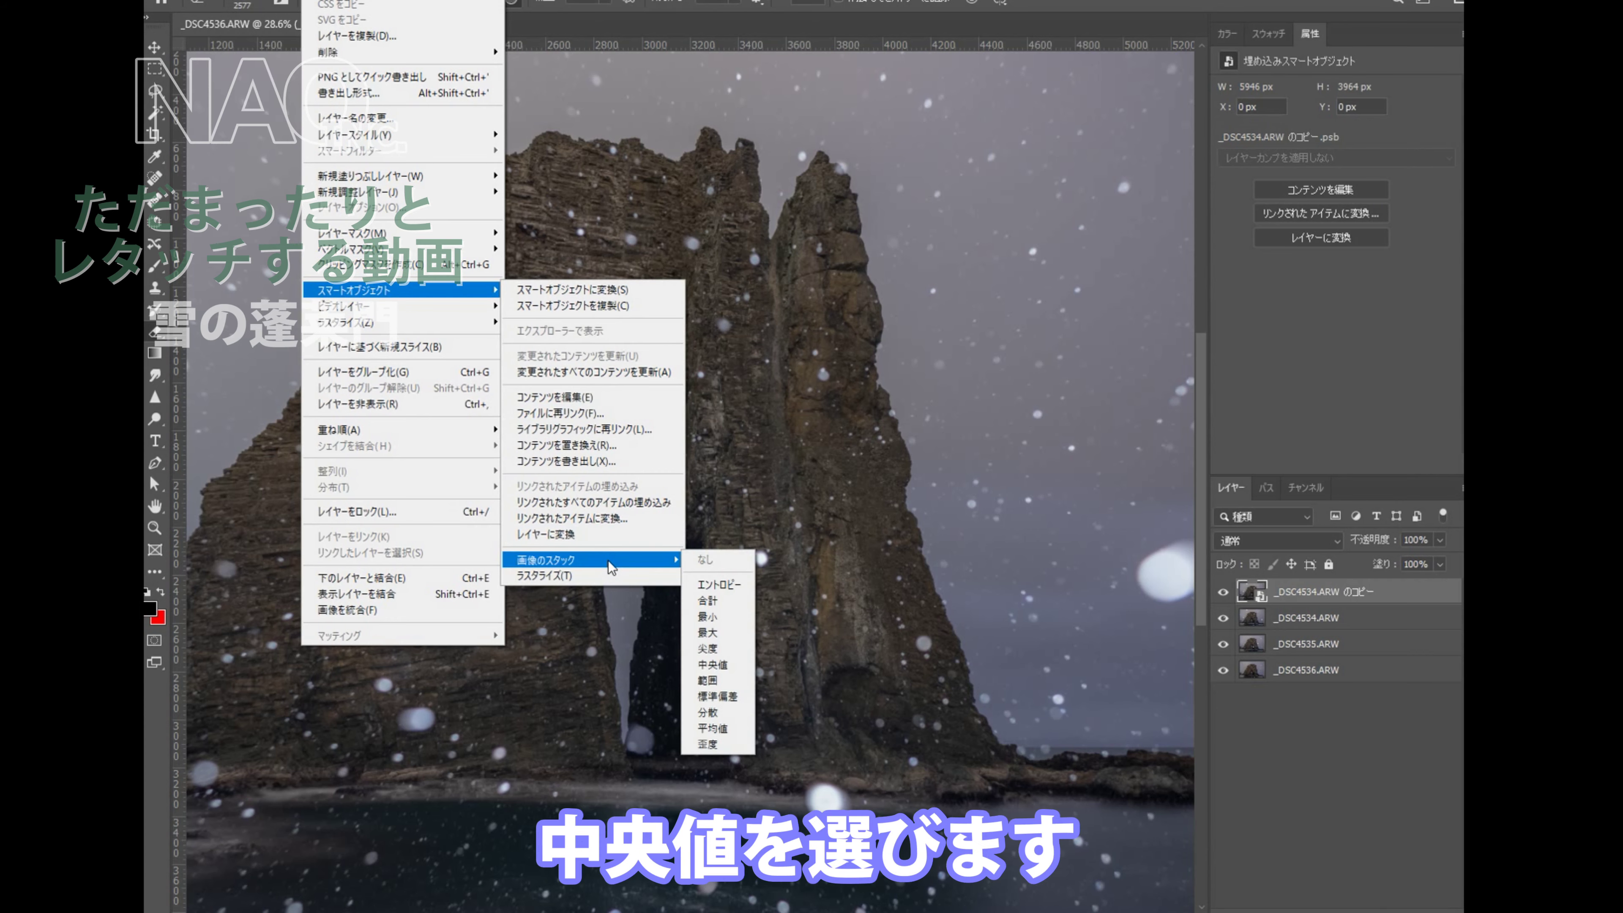
click(734, 666)
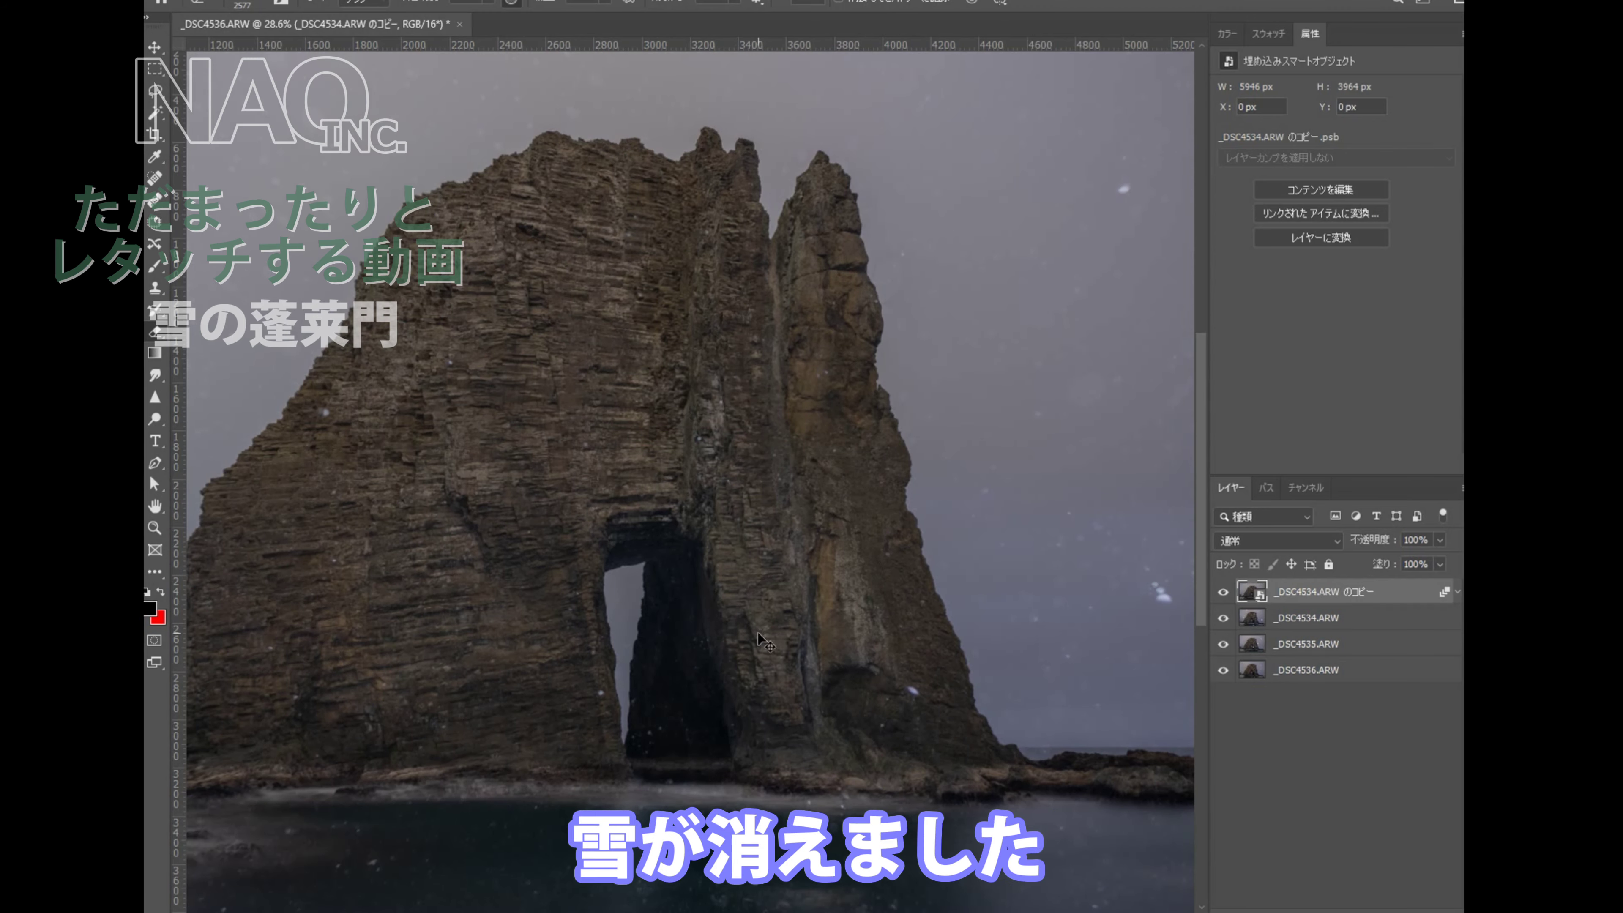
Rasterize the median-stacked layer and move it to the bottom of the layer stack.
drag(722, 499, 678, 536)
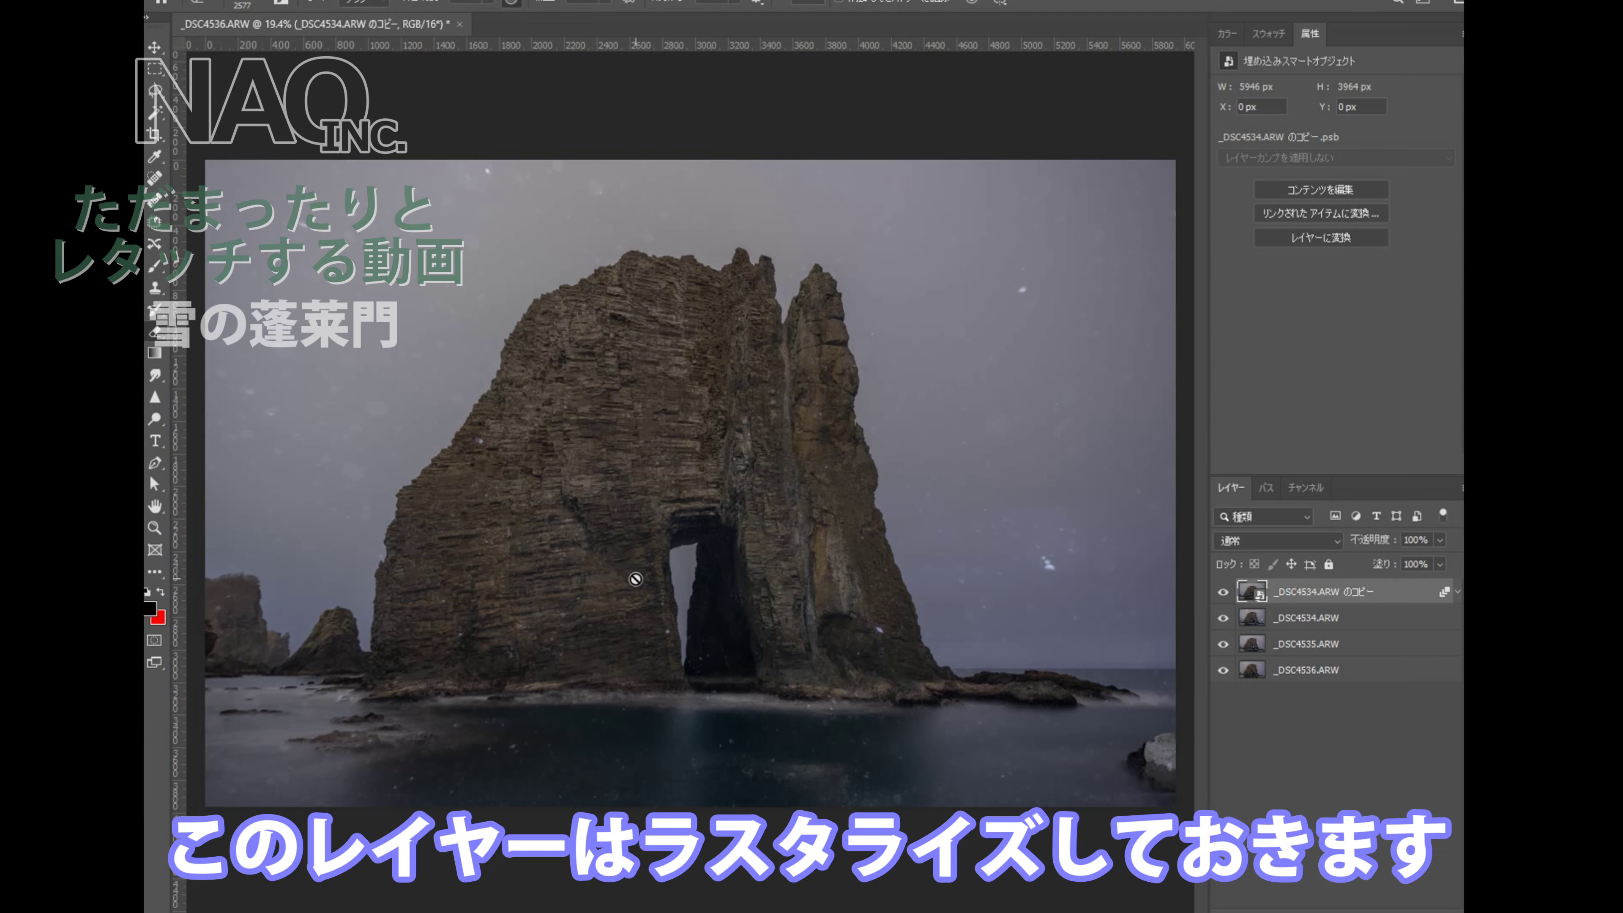
right_click(1355, 593)
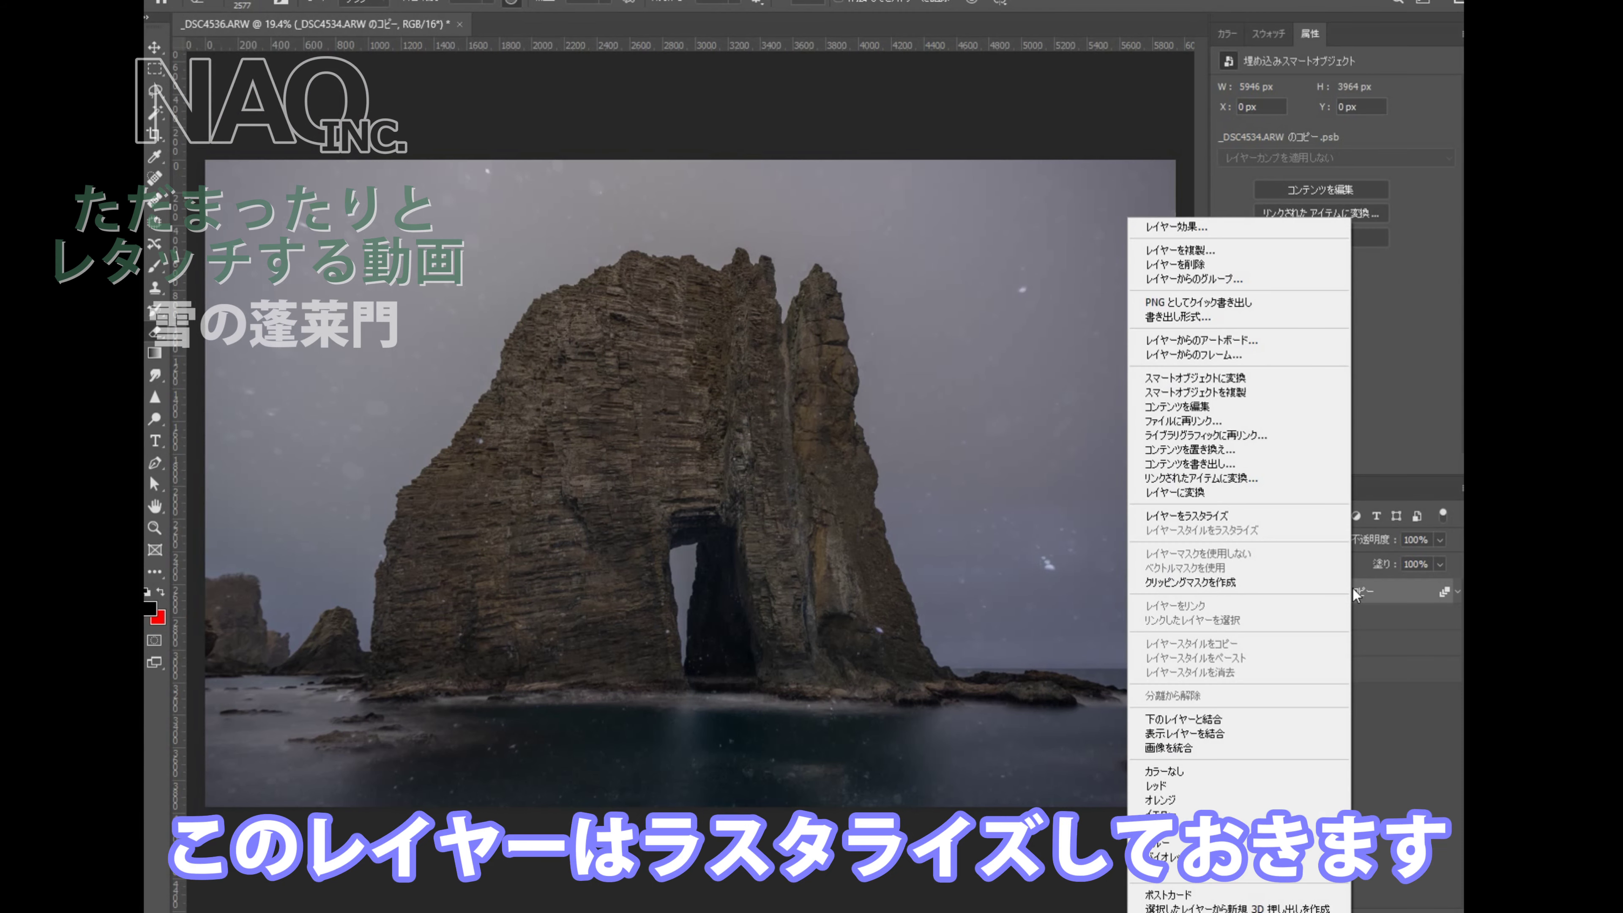
click(1207, 518)
drag(1317, 592, 1321, 747)
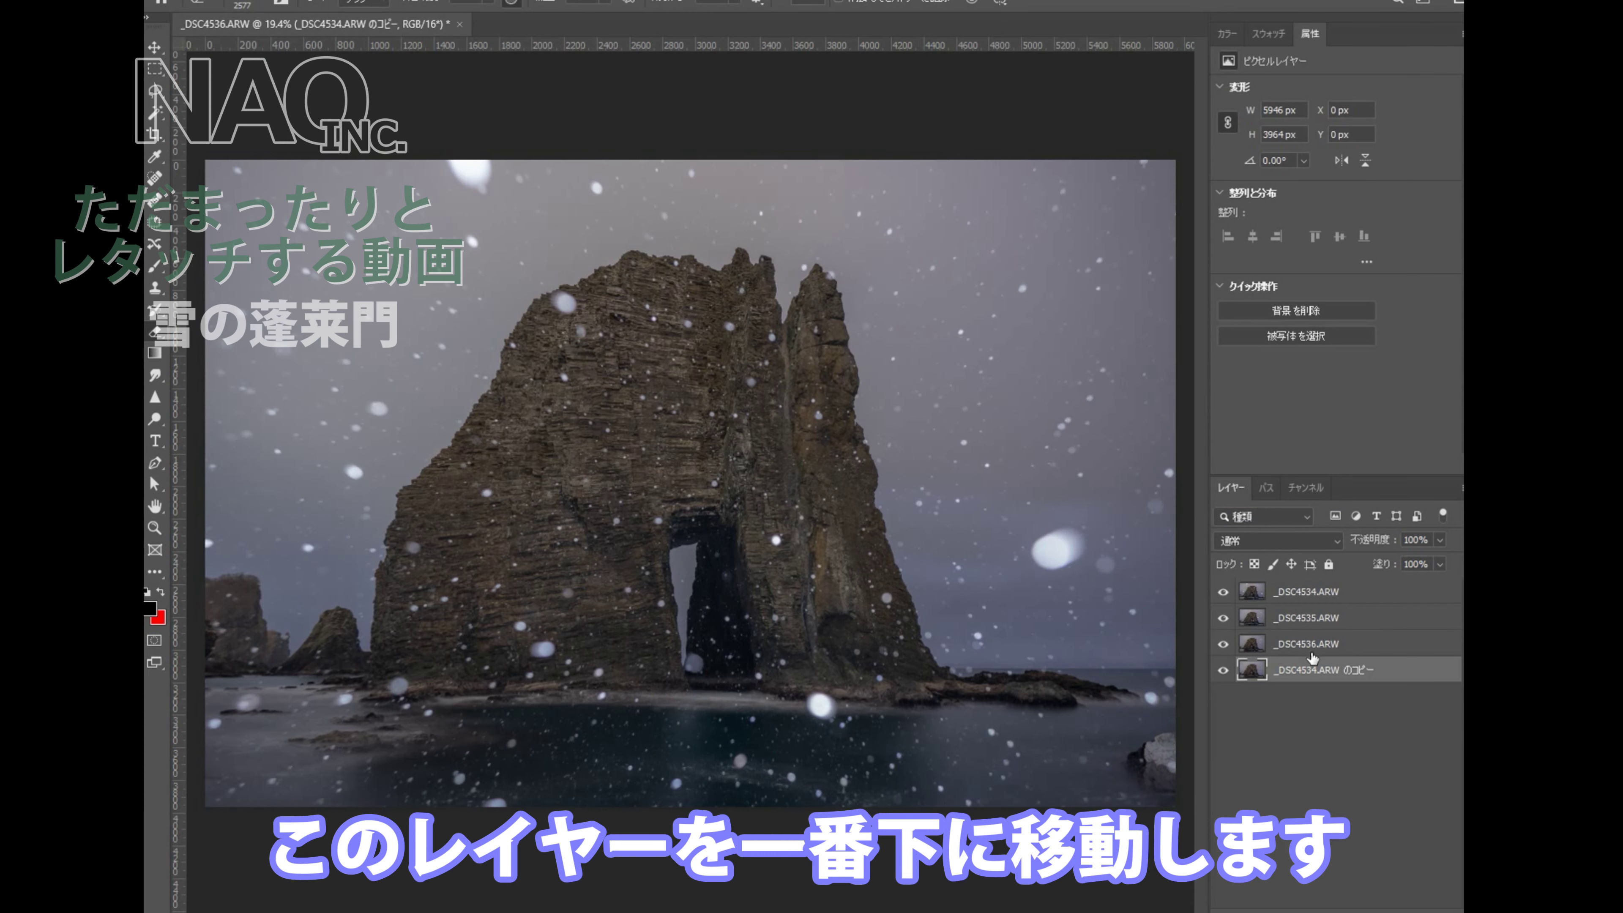
Set the blend mode of the three original photo layers above the snow-free layer to Lighten (比較 (明)).
click(1318, 644)
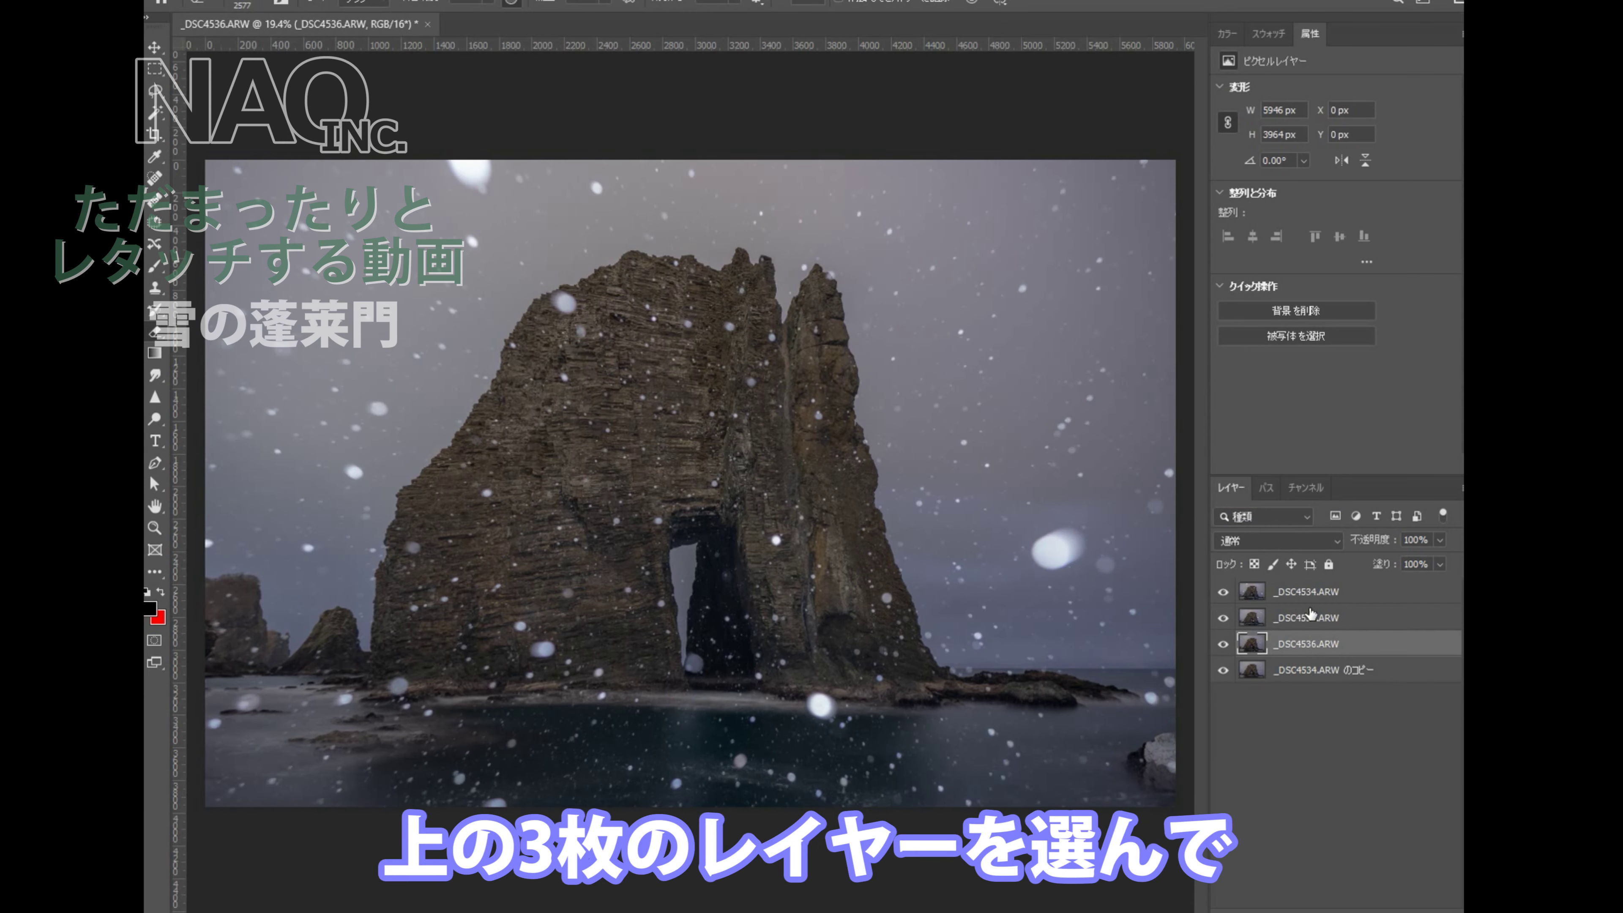
shift+click(1308, 594)
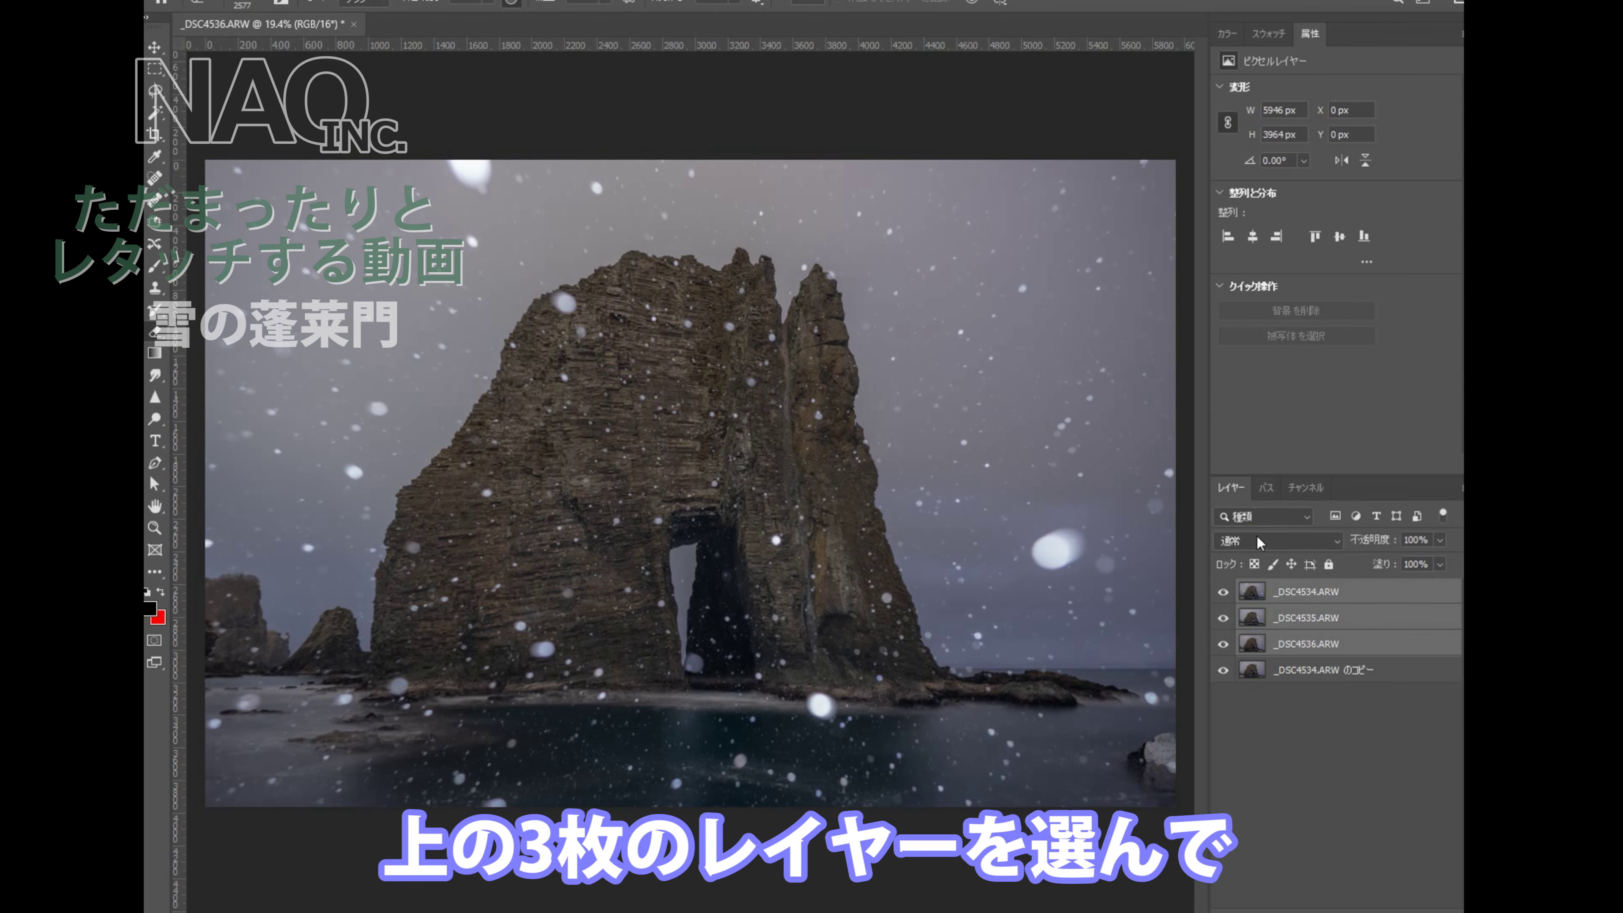
click(1268, 543)
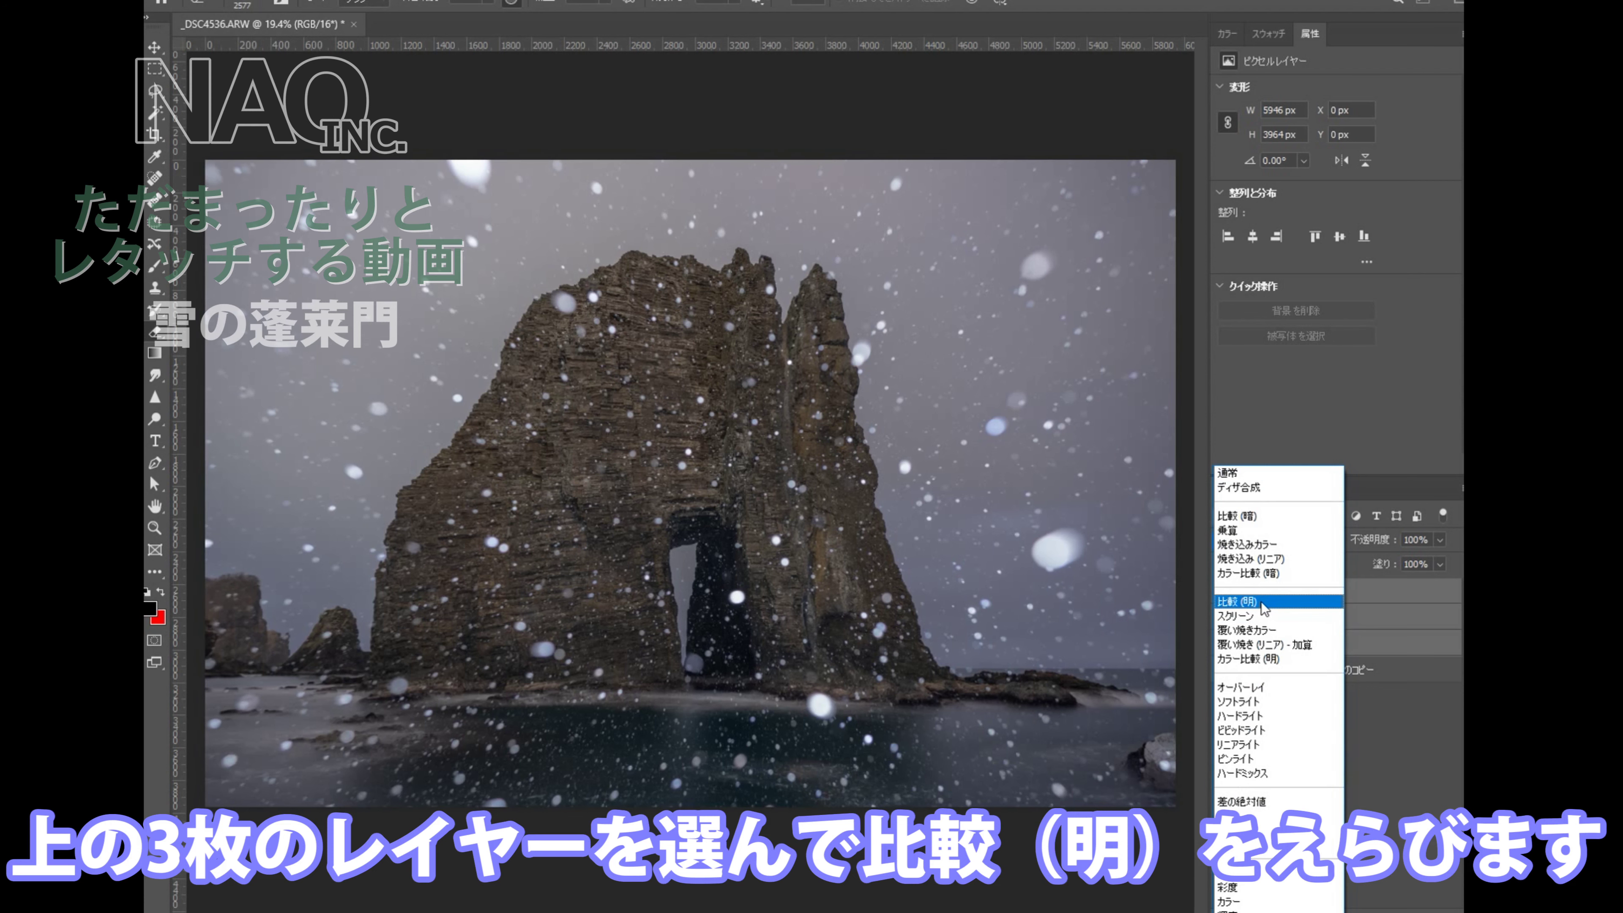
click(1264, 608)
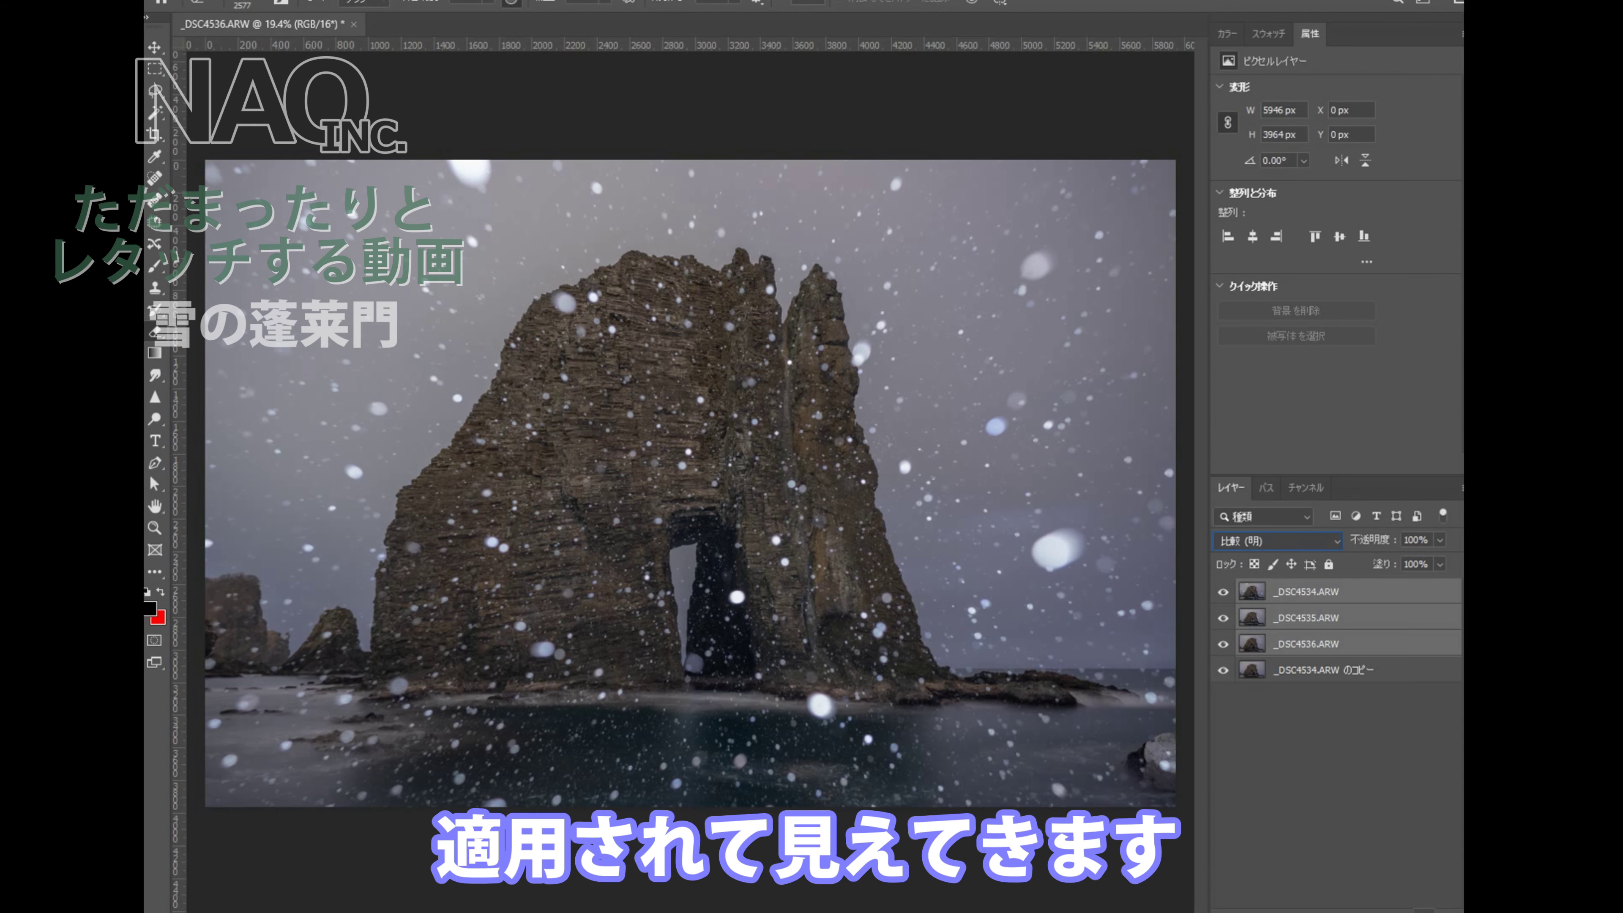
Merge the three snow layers with a new empty layer placed beneath them, and set the merged layer to Lighten (比較 (明)).
key(ctrl+shift+alt+n)
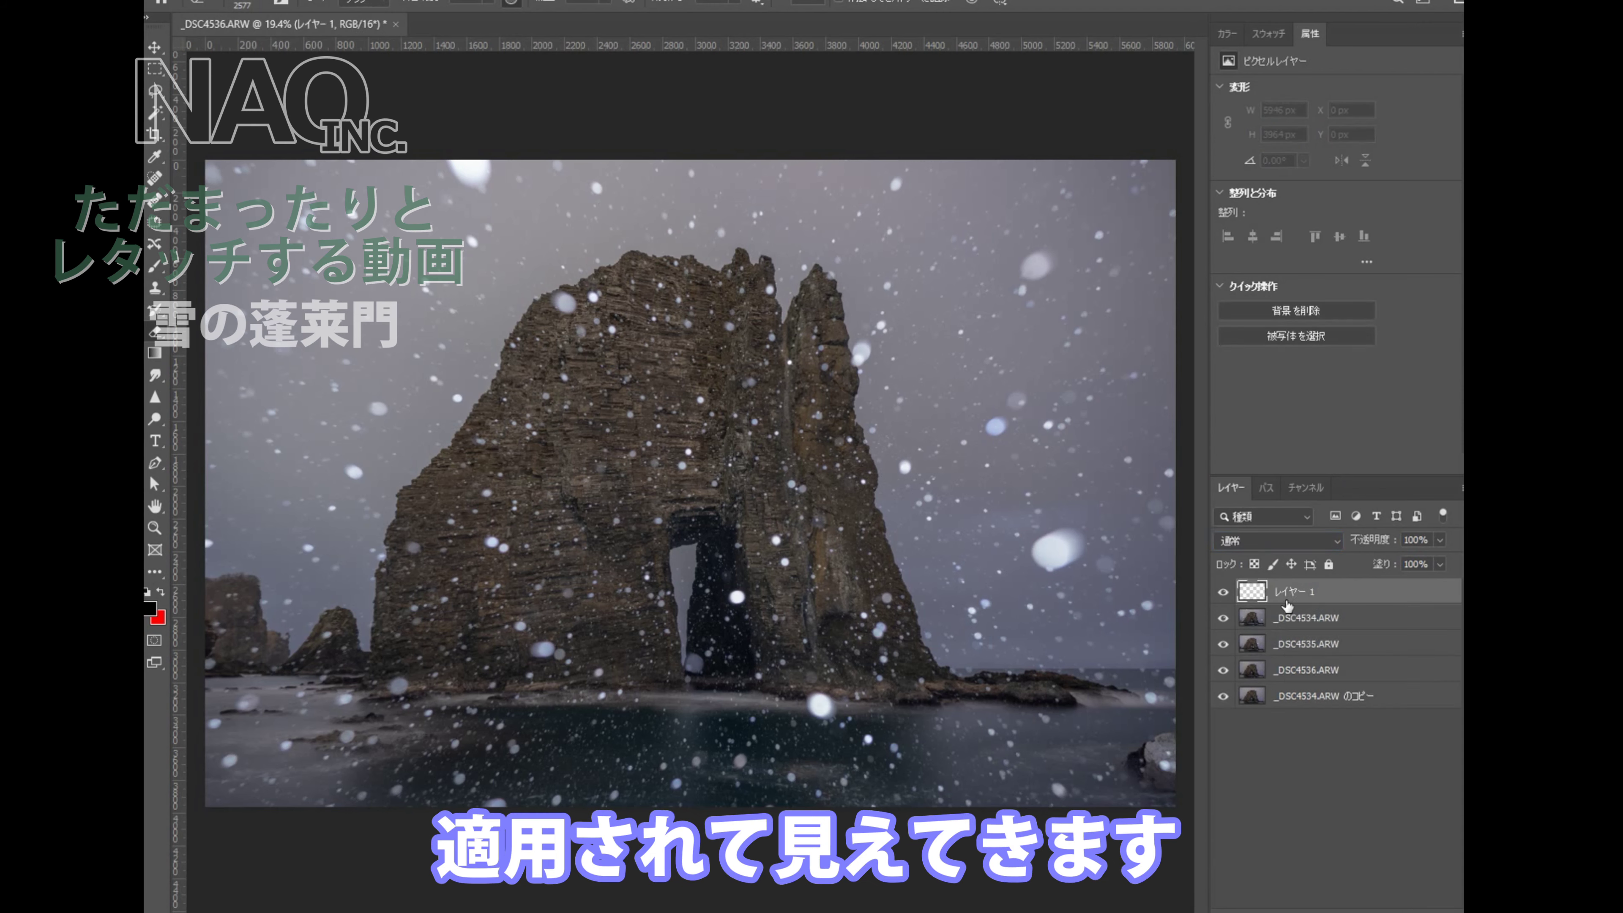
drag(1287, 593, 1289, 681)
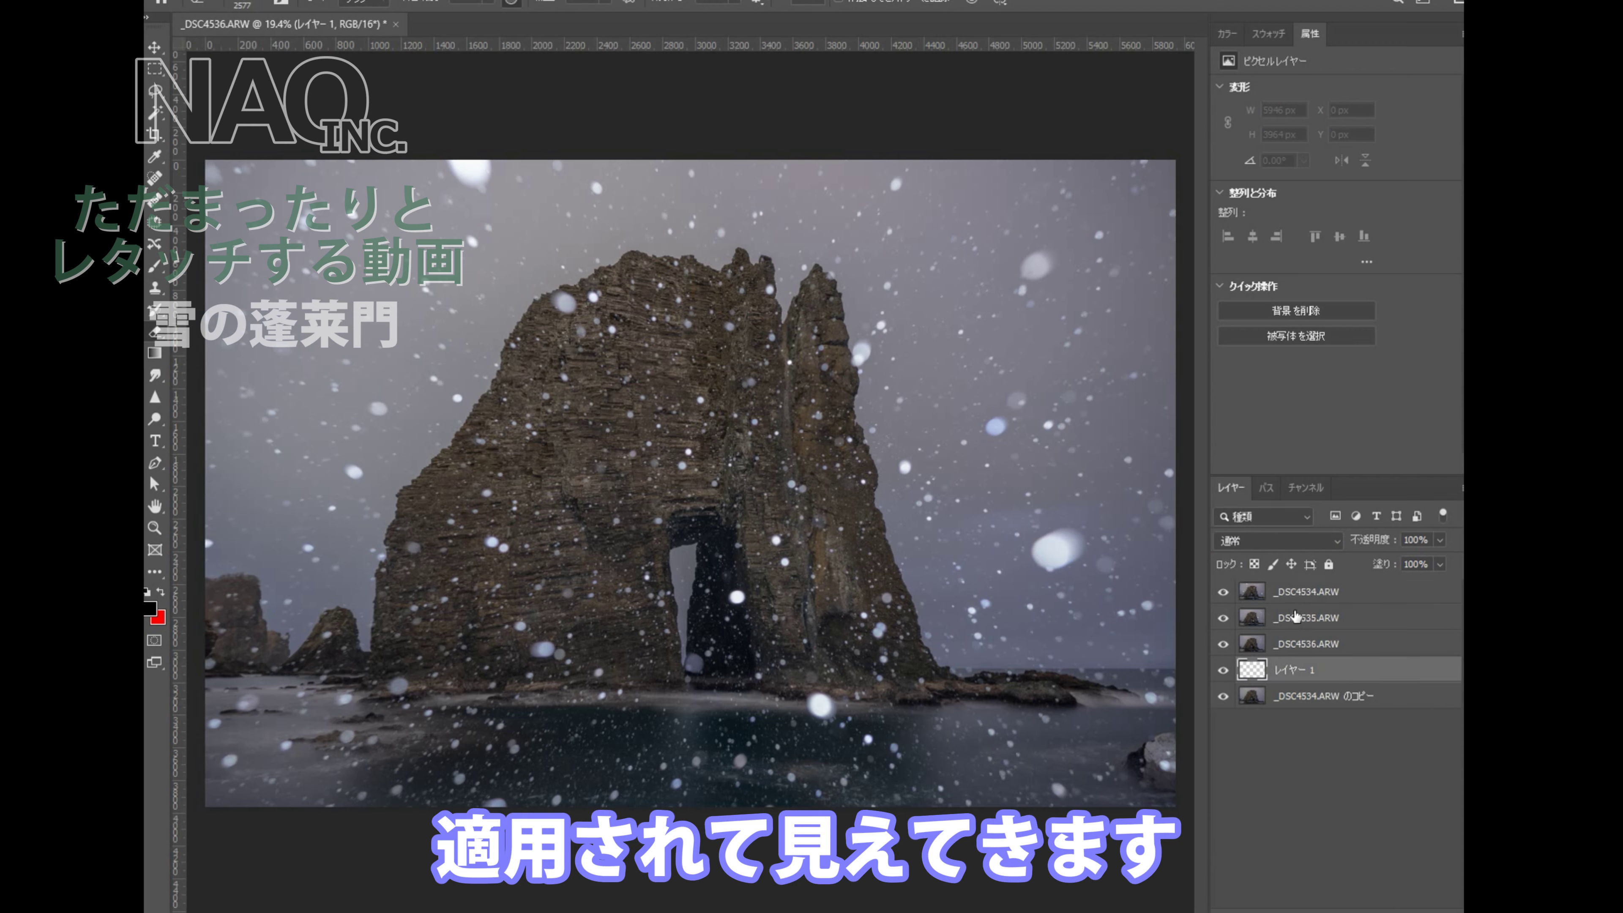
shift+click(1292, 595)
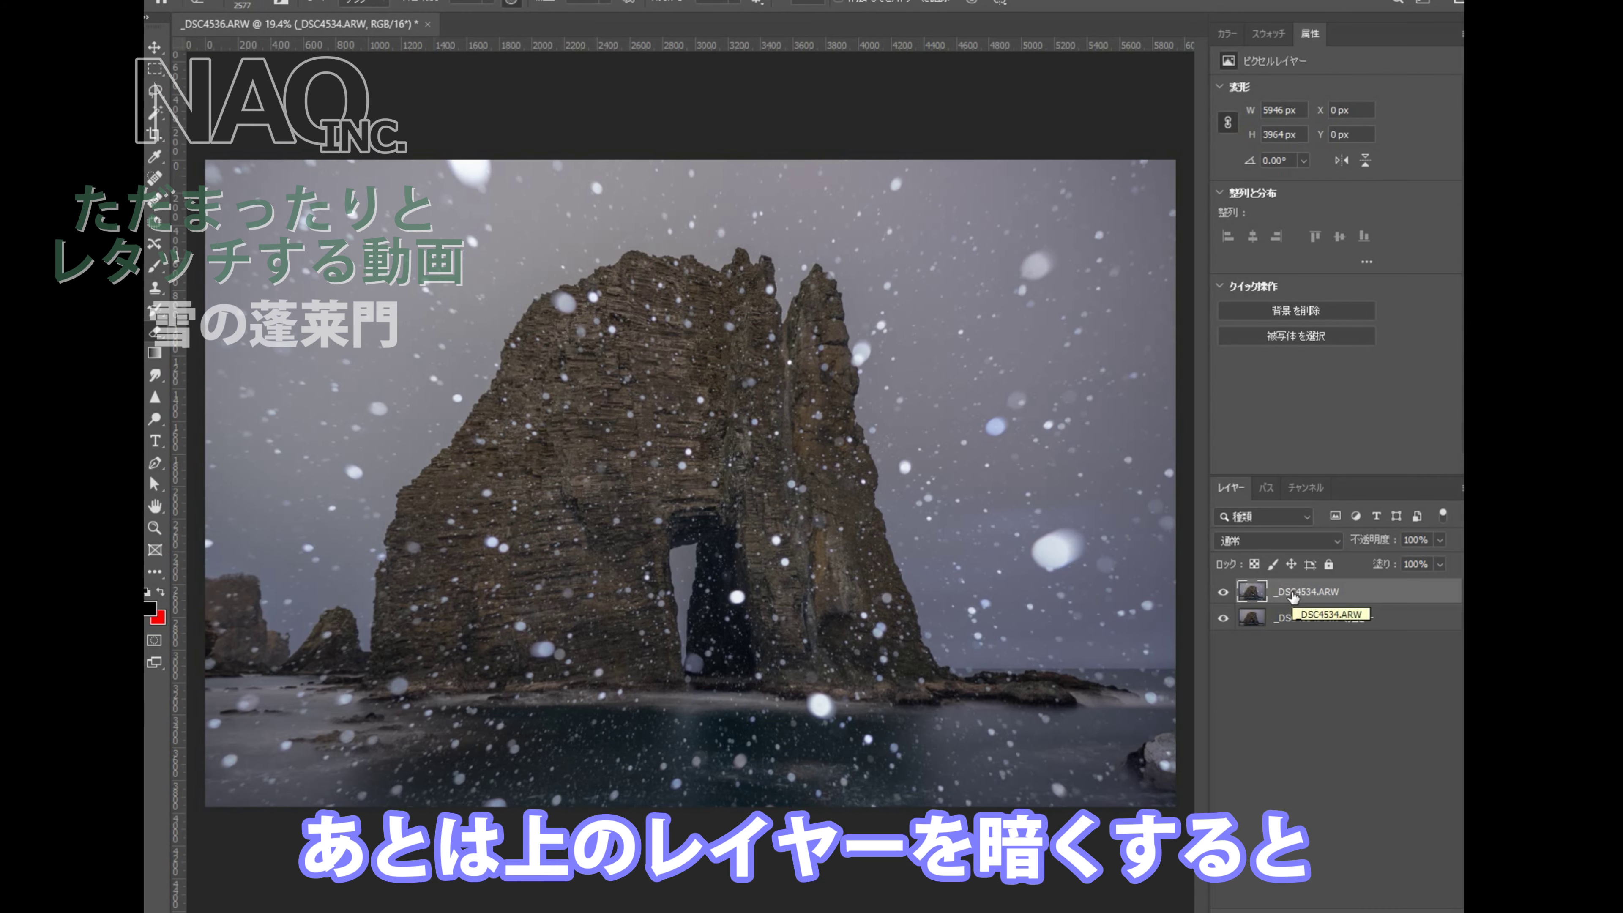
click(1275, 541)
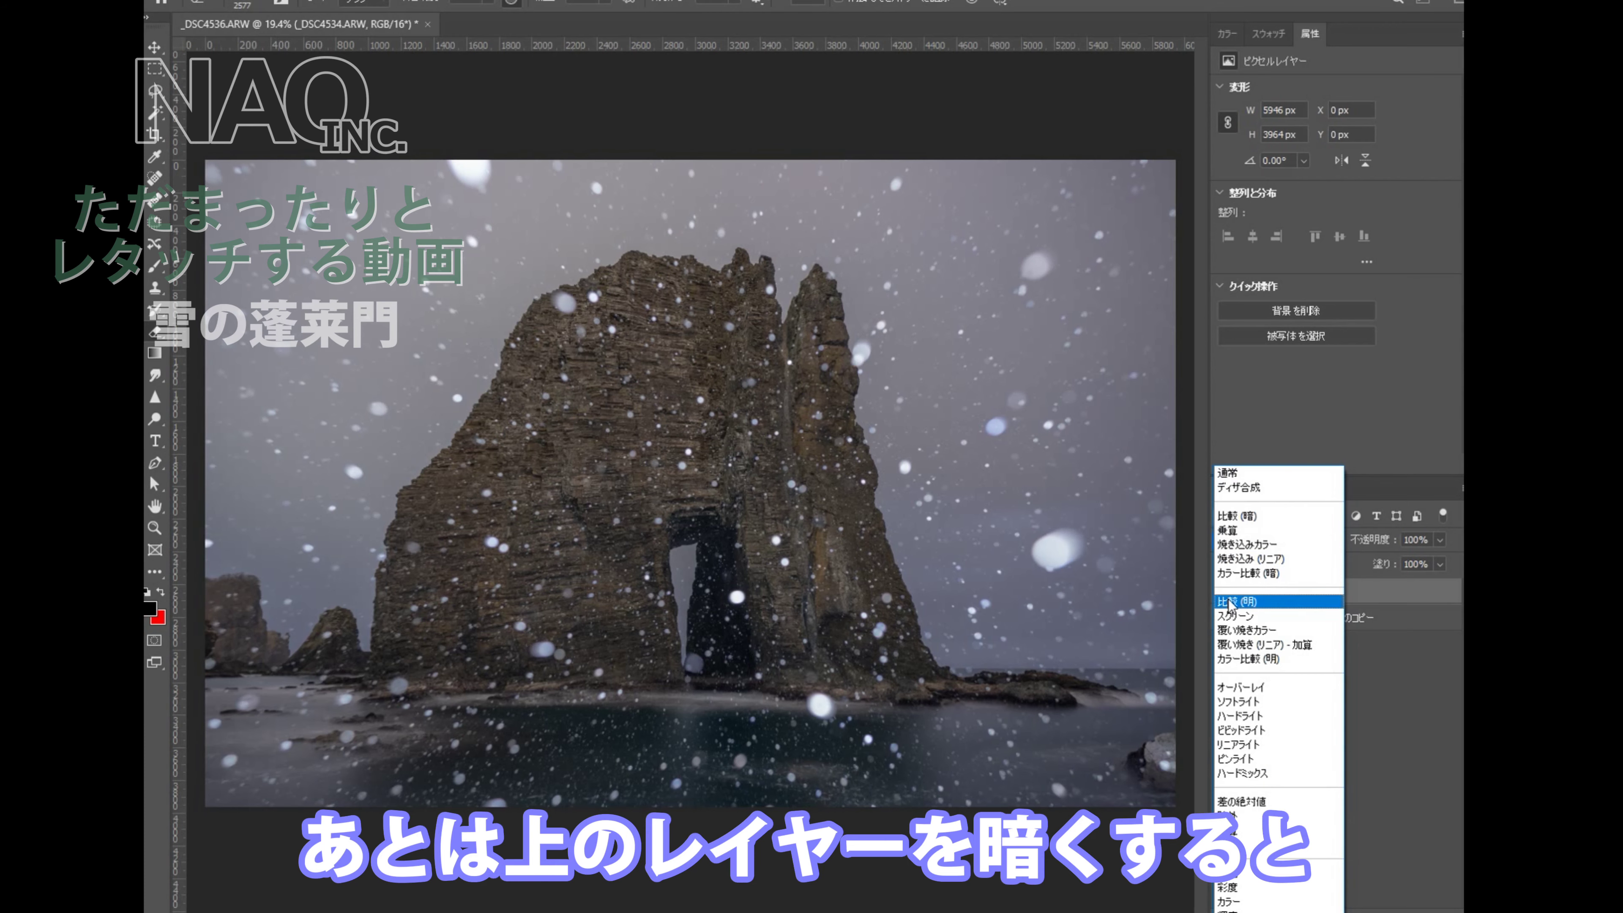
click(1230, 602)
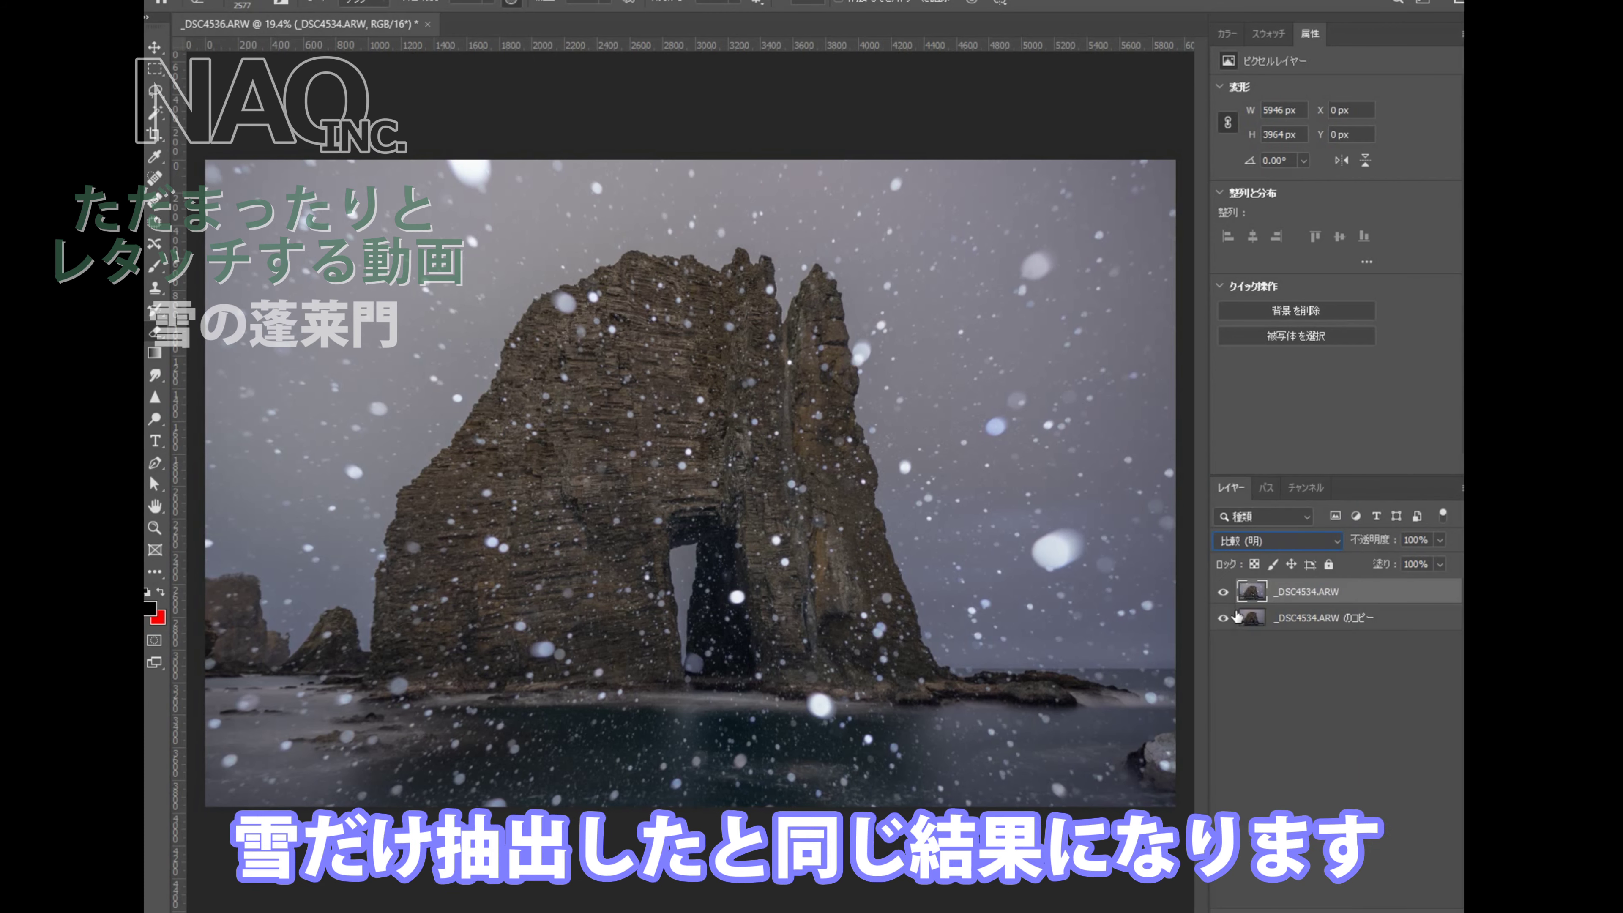
Apply Levels to the merged snow layer with a midtone input of 0.66 and a white input of 216.
key(ctrl+l)
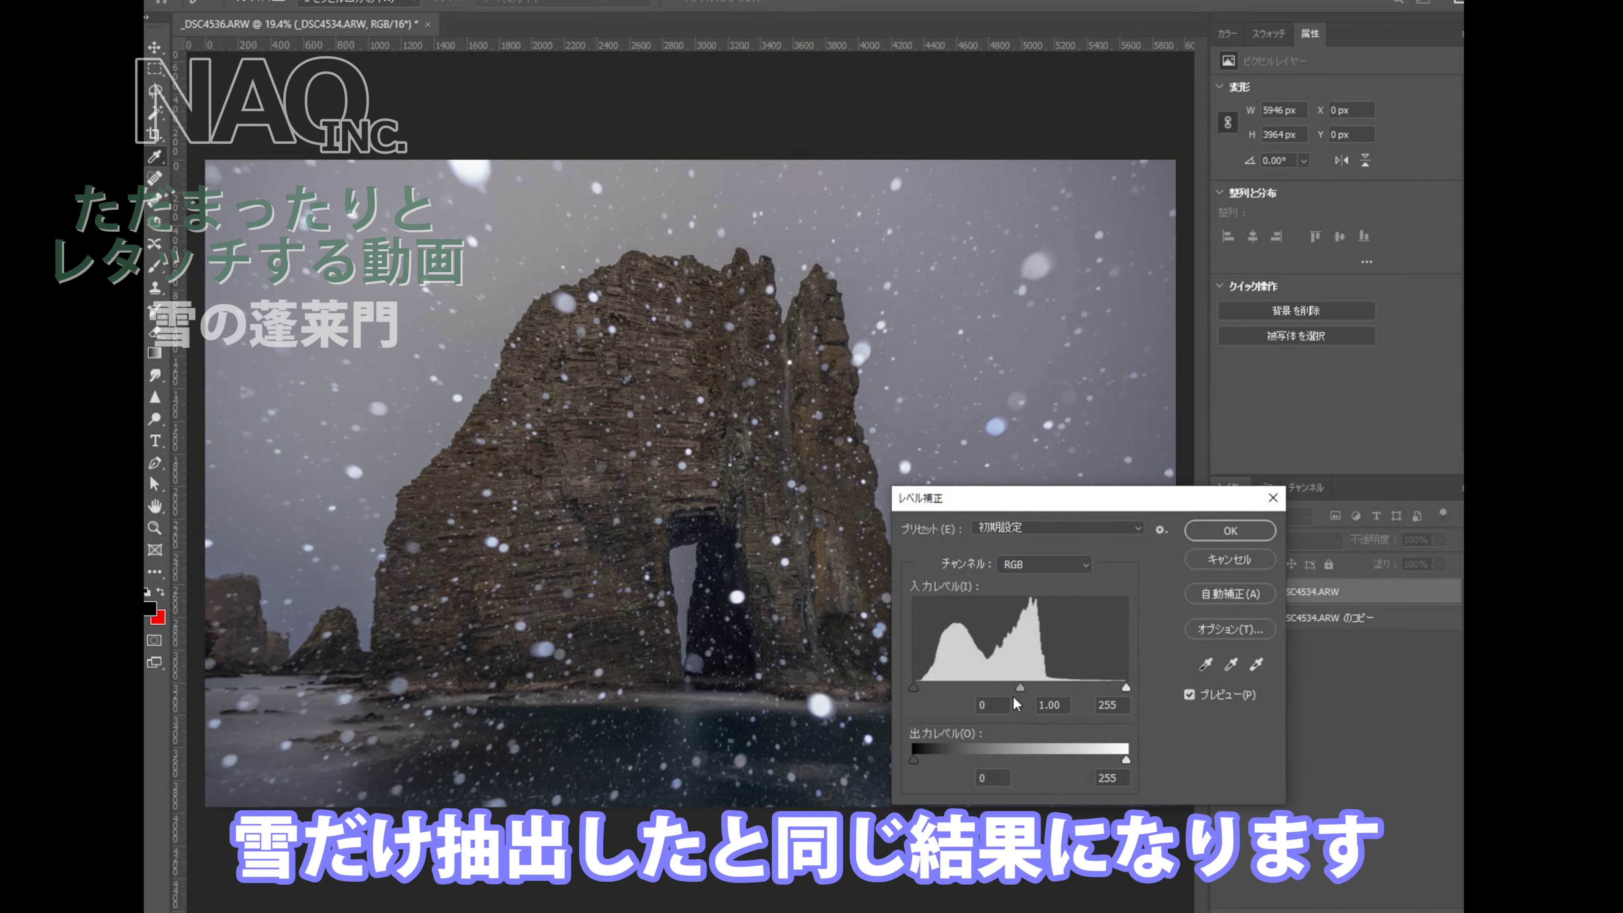
drag(1018, 688, 1099, 686)
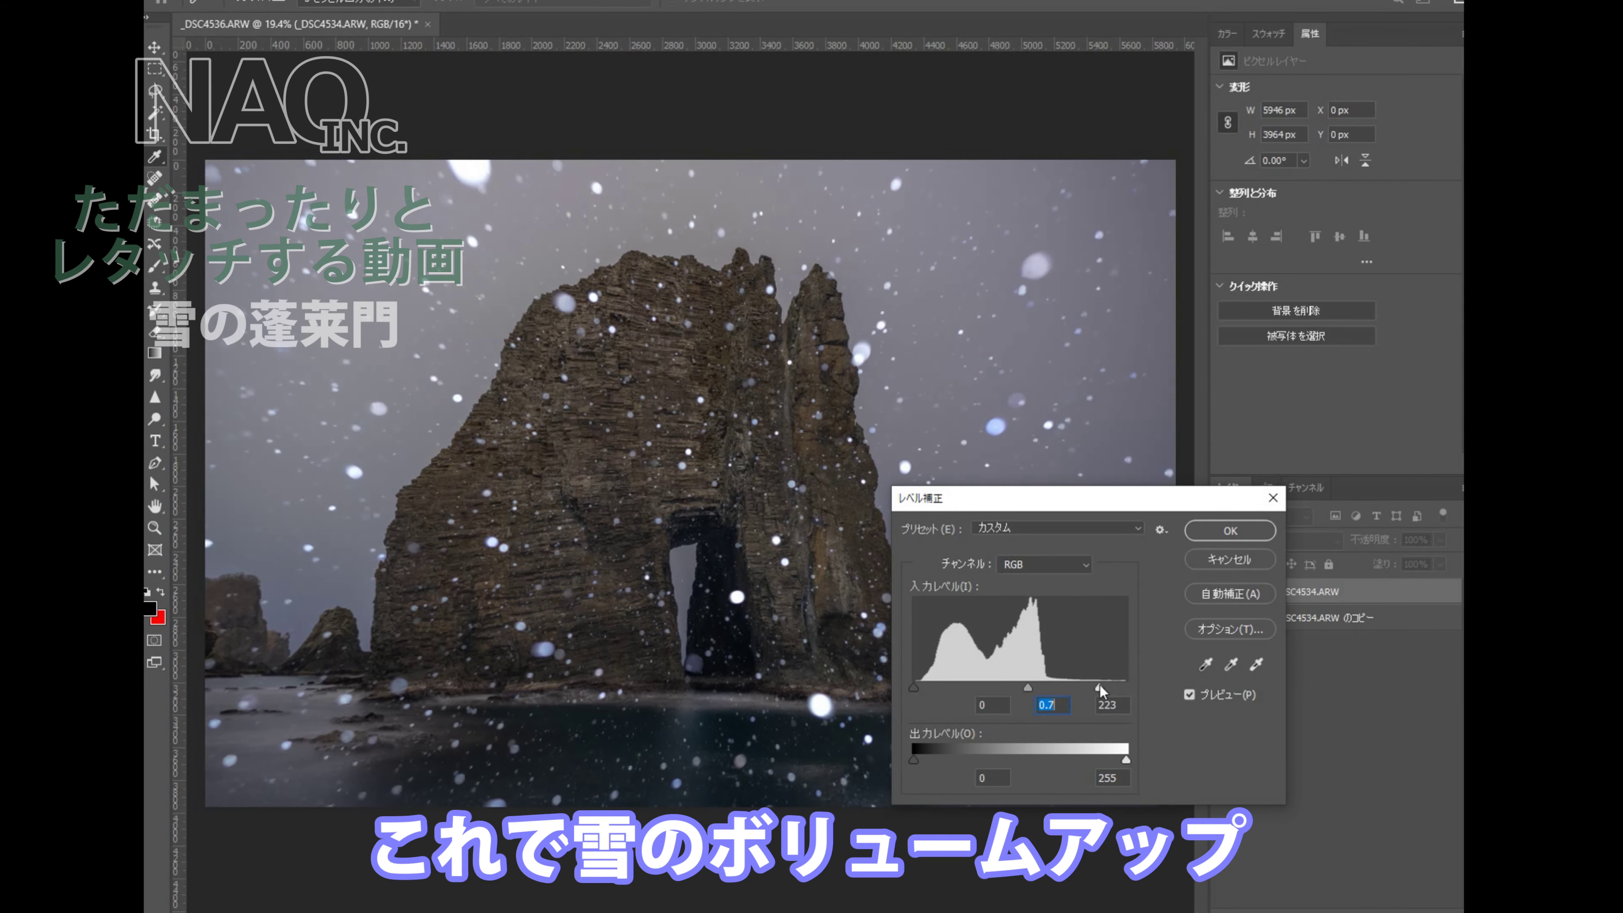
click(1033, 691)
mouse_move(1095, 690)
mouse_down()
mouse_move(1132, 682)
mouse_move(1095, 684)
mouse_up()
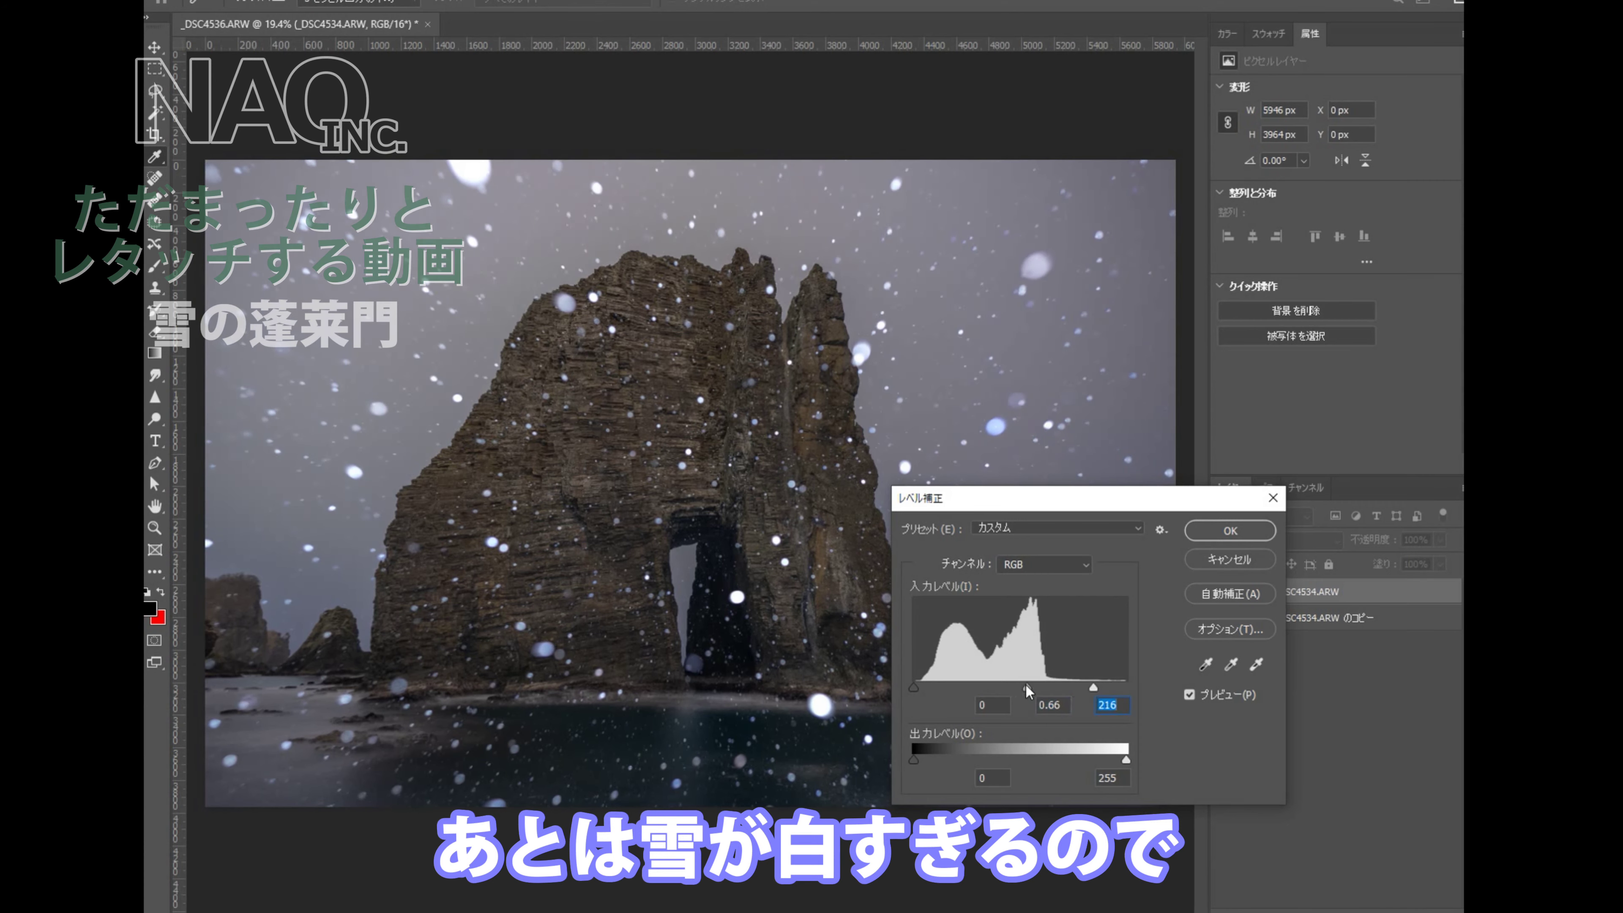
key(Return)
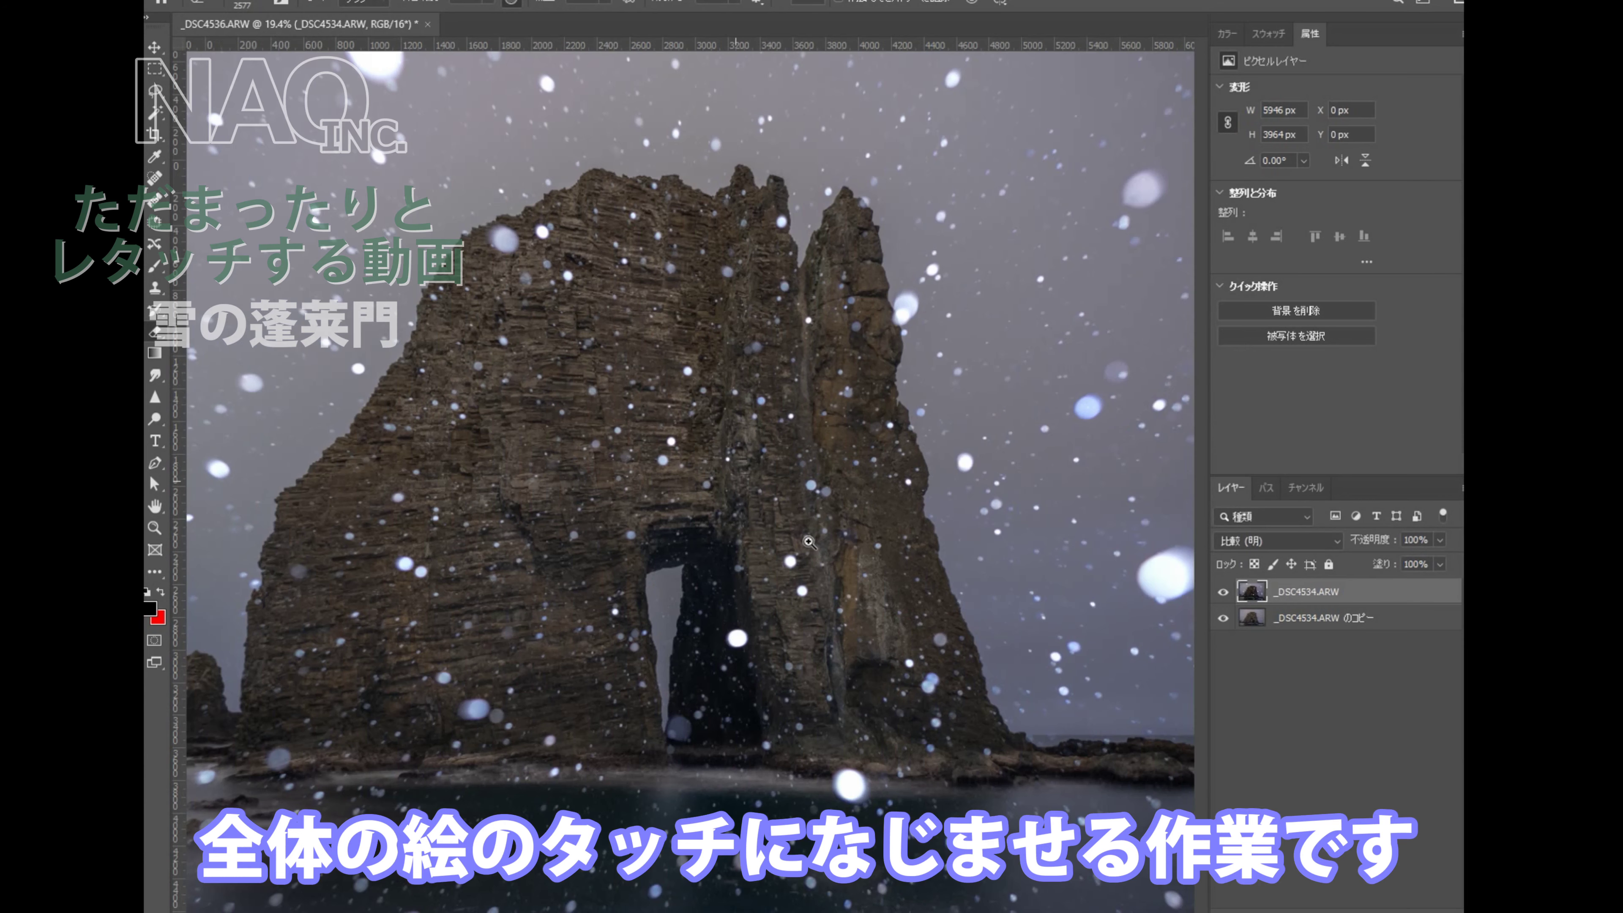
Compare the image with and without the merged snow layer and lower that layer's opacity to 82%.
click(867, 592)
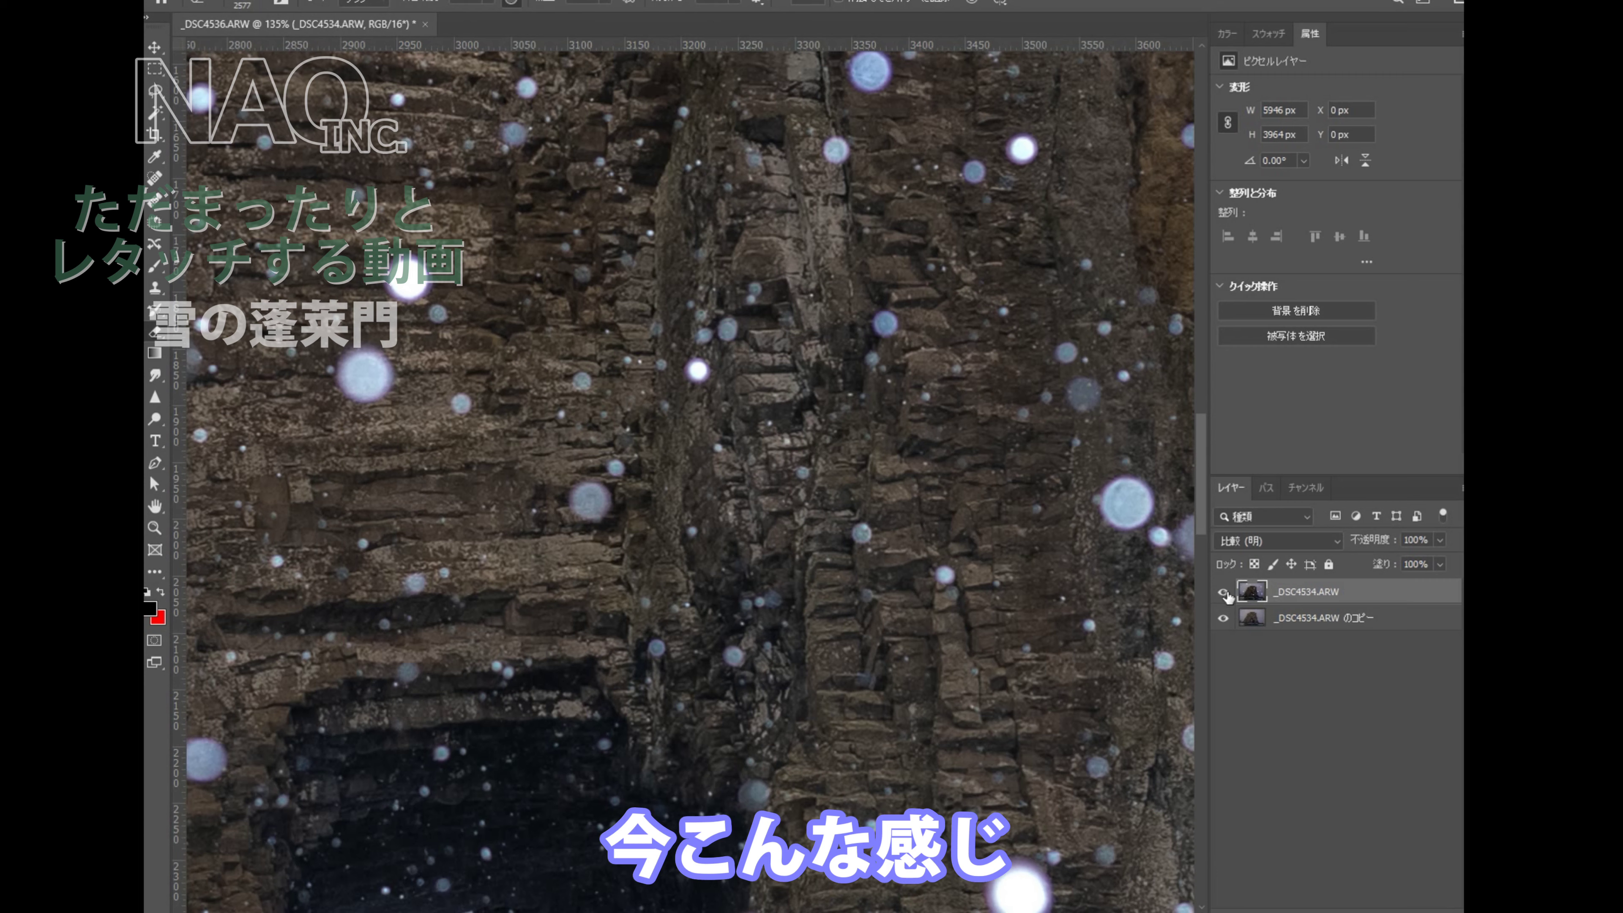
click(1224, 593)
click(1225, 594)
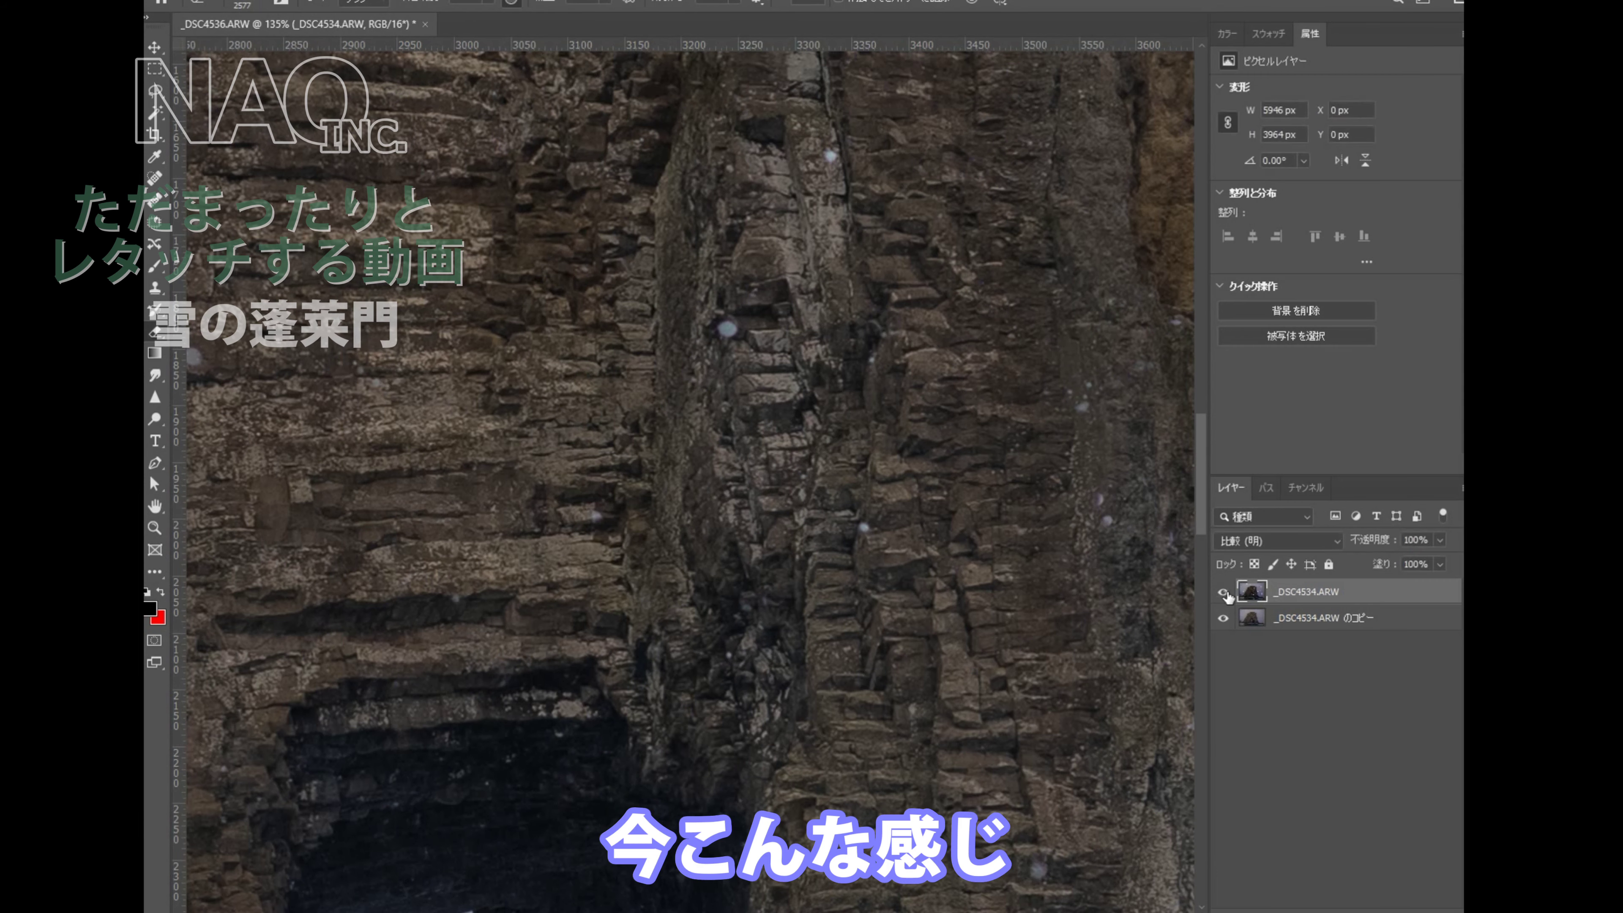
click(1225, 594)
click(1225, 594)
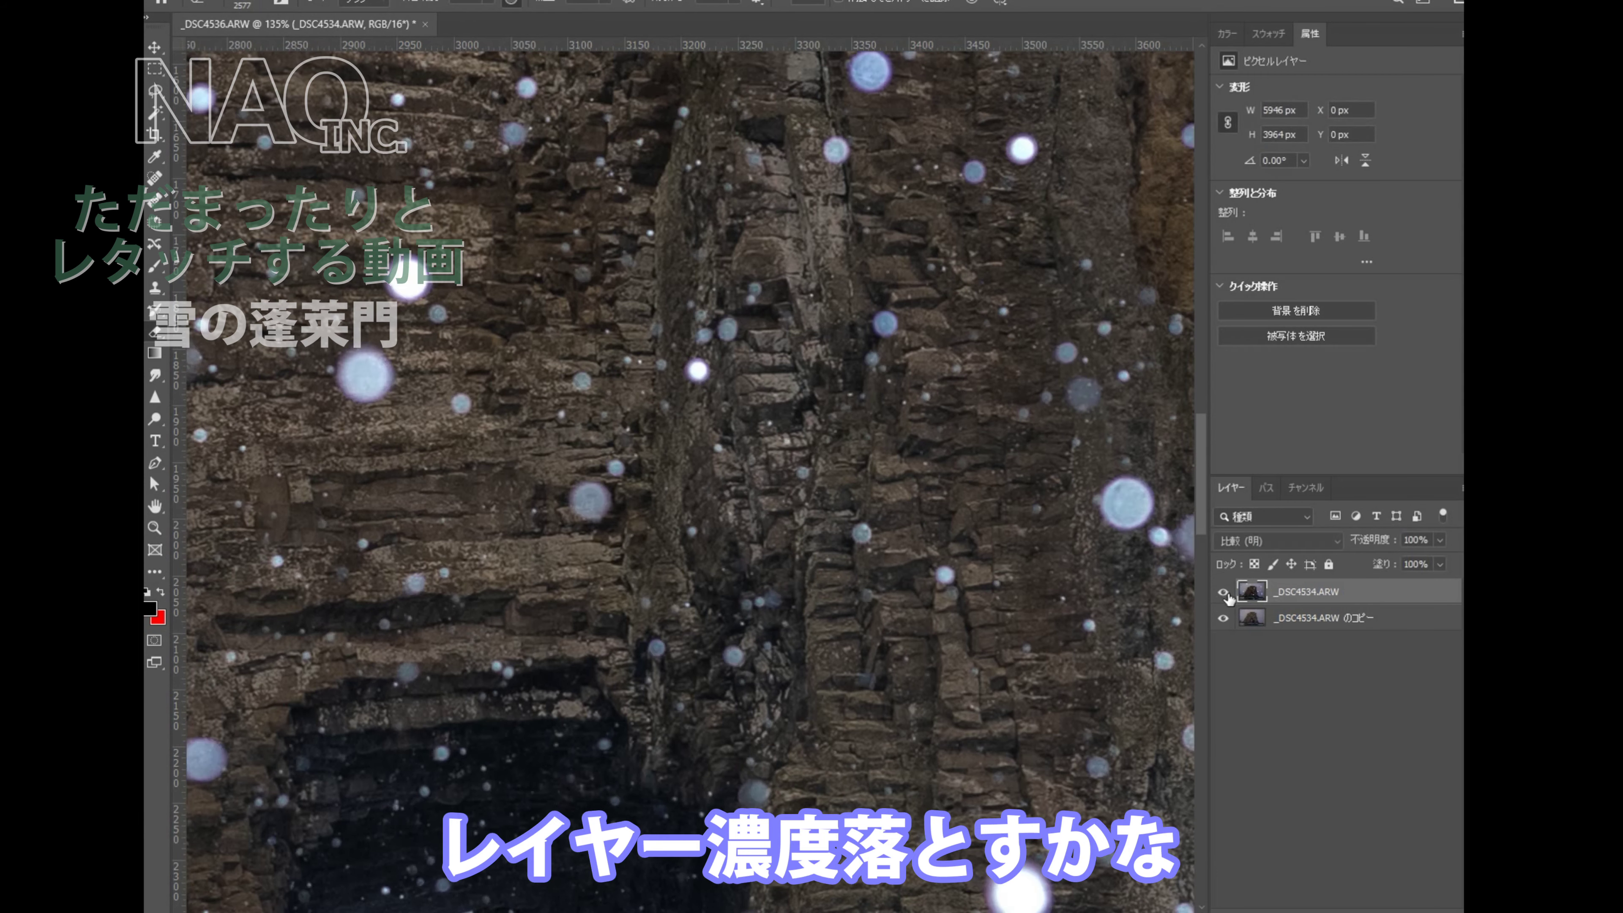
click(1440, 541)
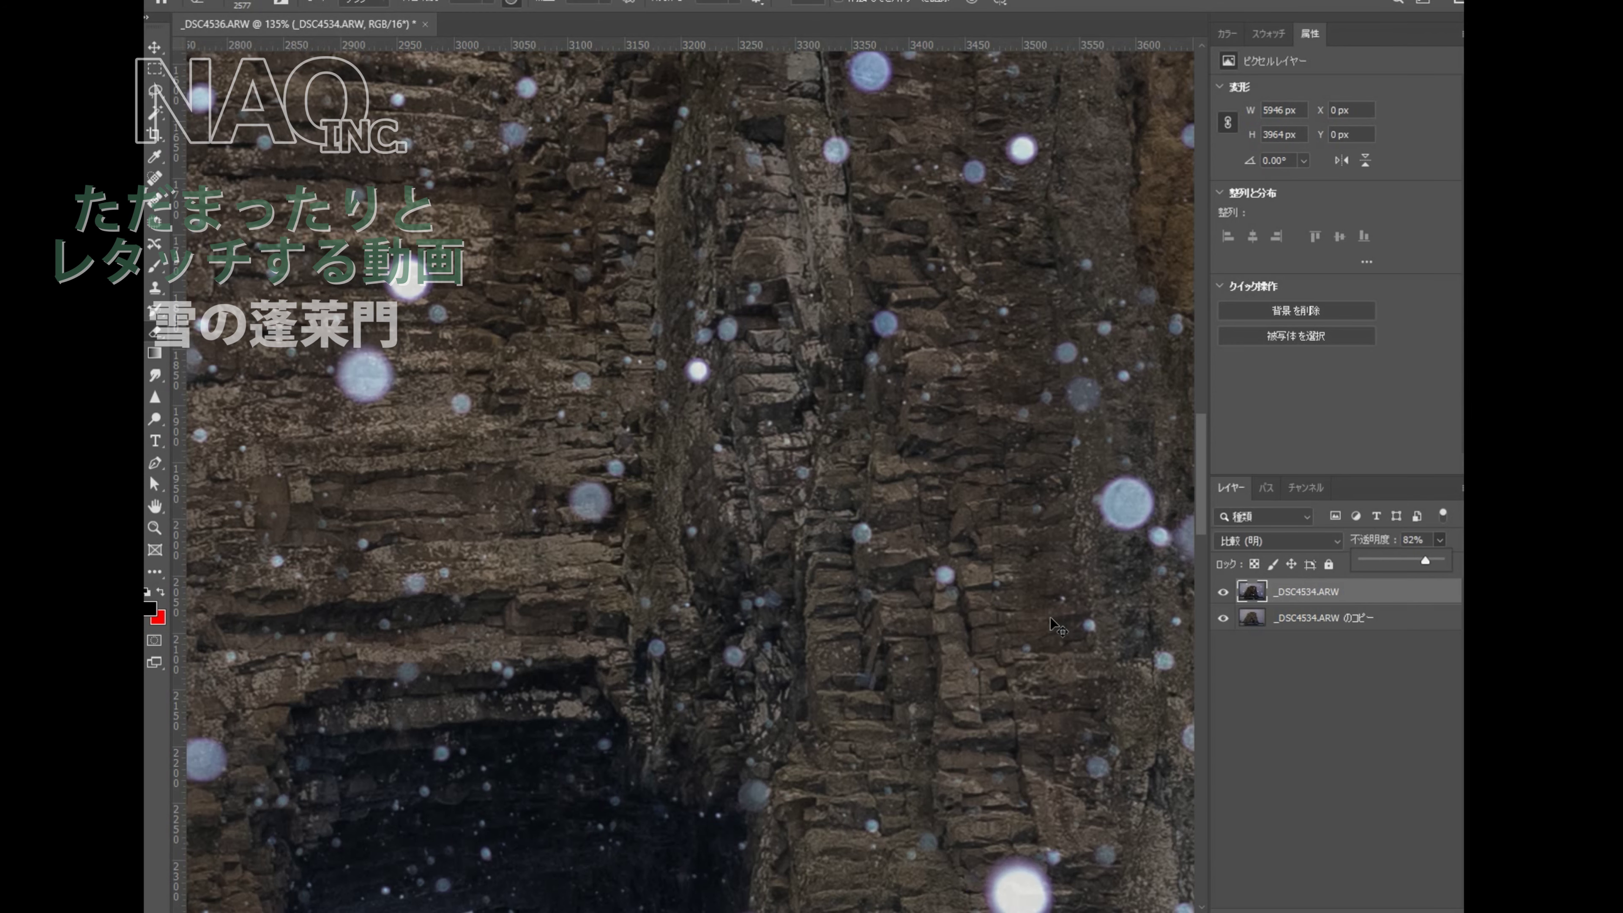
key(ctrl+0)
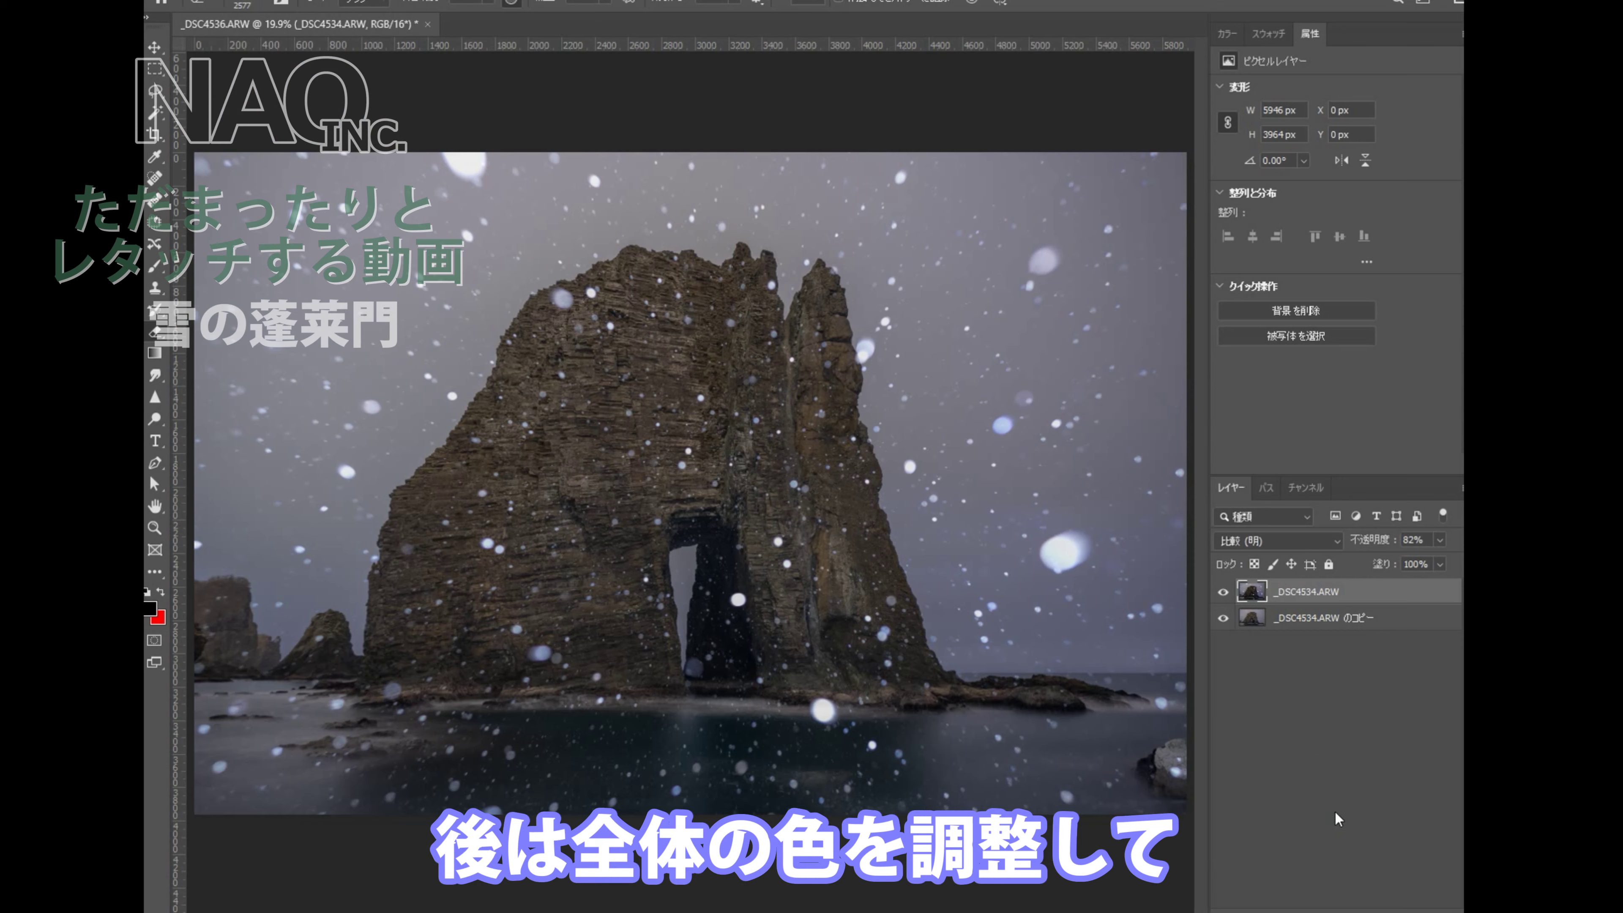
Add a Vibrance (自然な彩度) adjustment layer above the snow layer with vibrance -14 and saturation -11.
click(1393, 908)
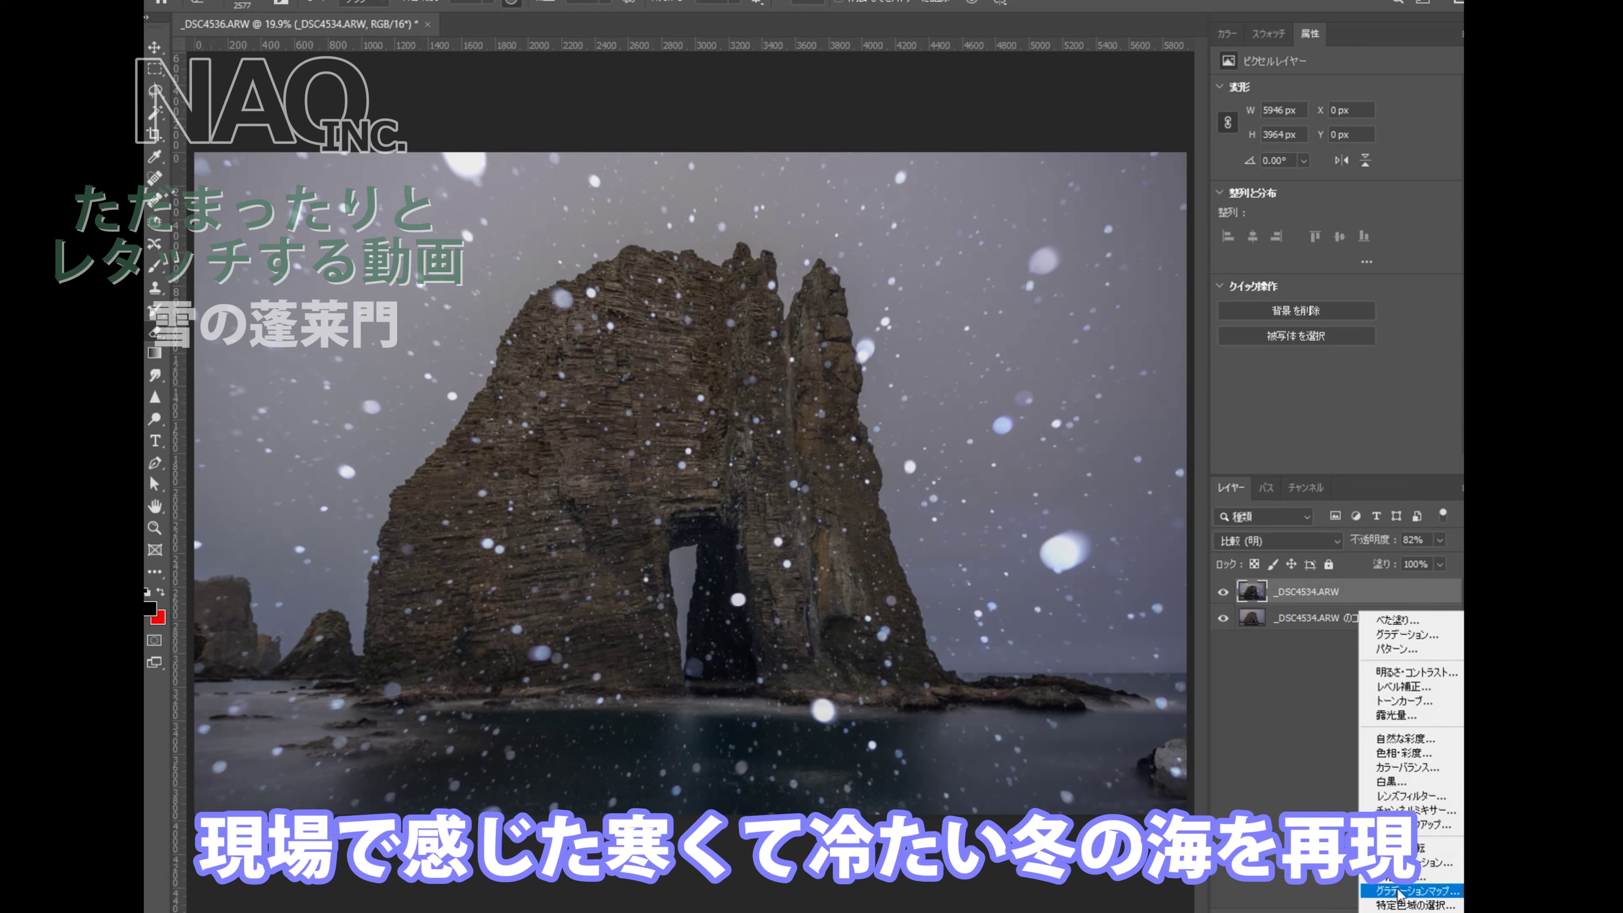
click(1443, 737)
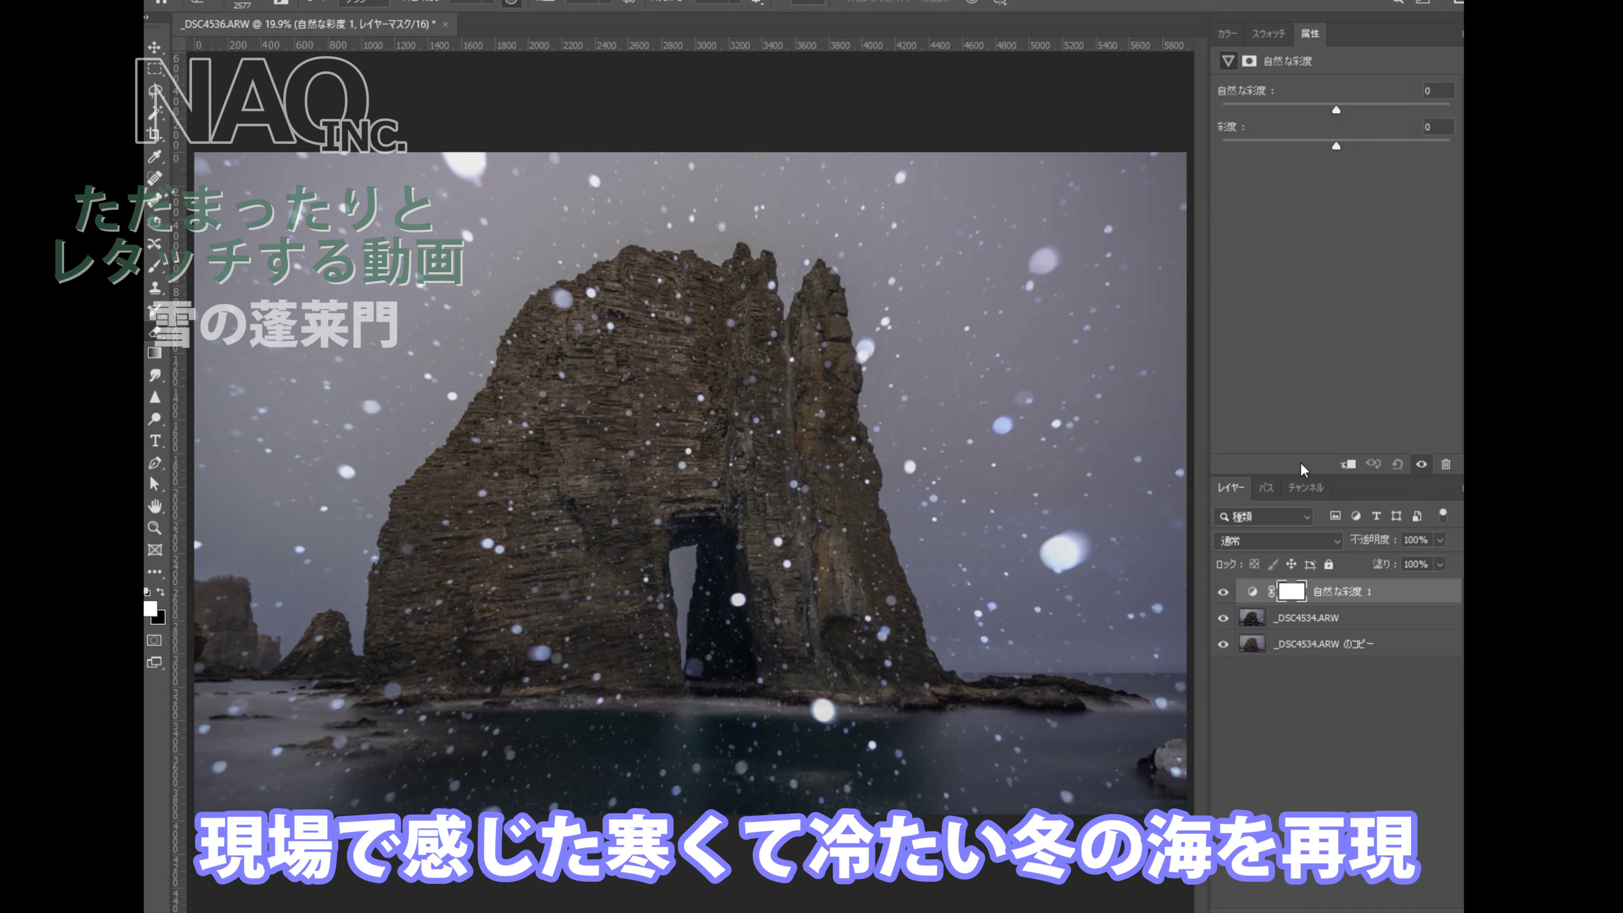
click(1296, 102)
click(1310, 147)
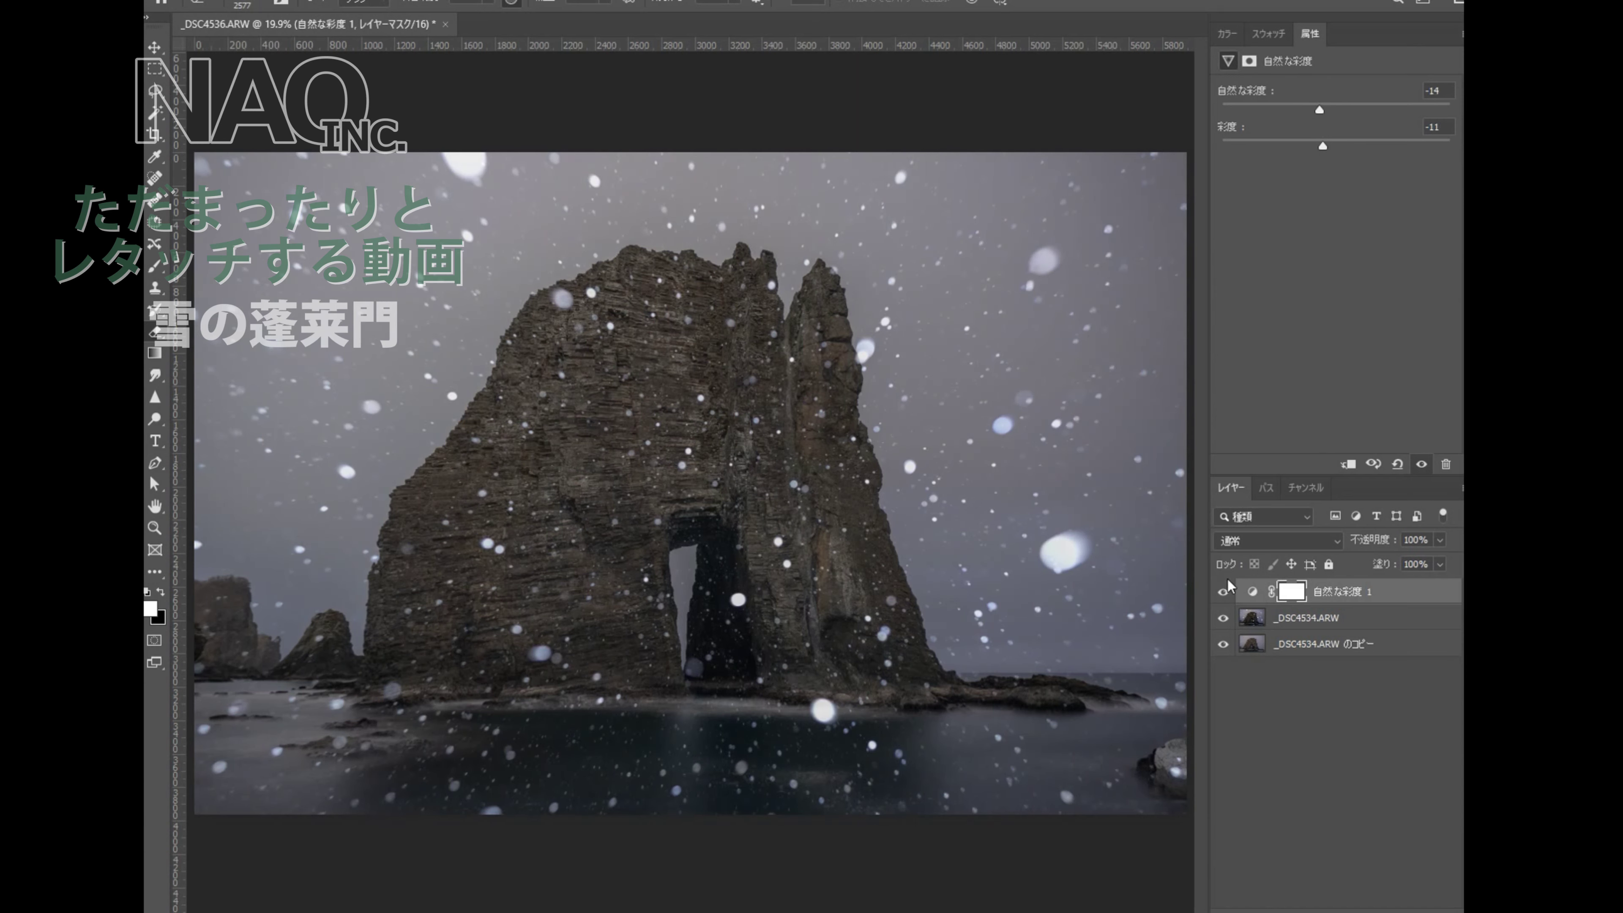
Compare the image with and without the vibrance adjustment and the snow layer.
click(1222, 592)
click(1221, 593)
click(1221, 594)
click(1221, 594)
click(1221, 593)
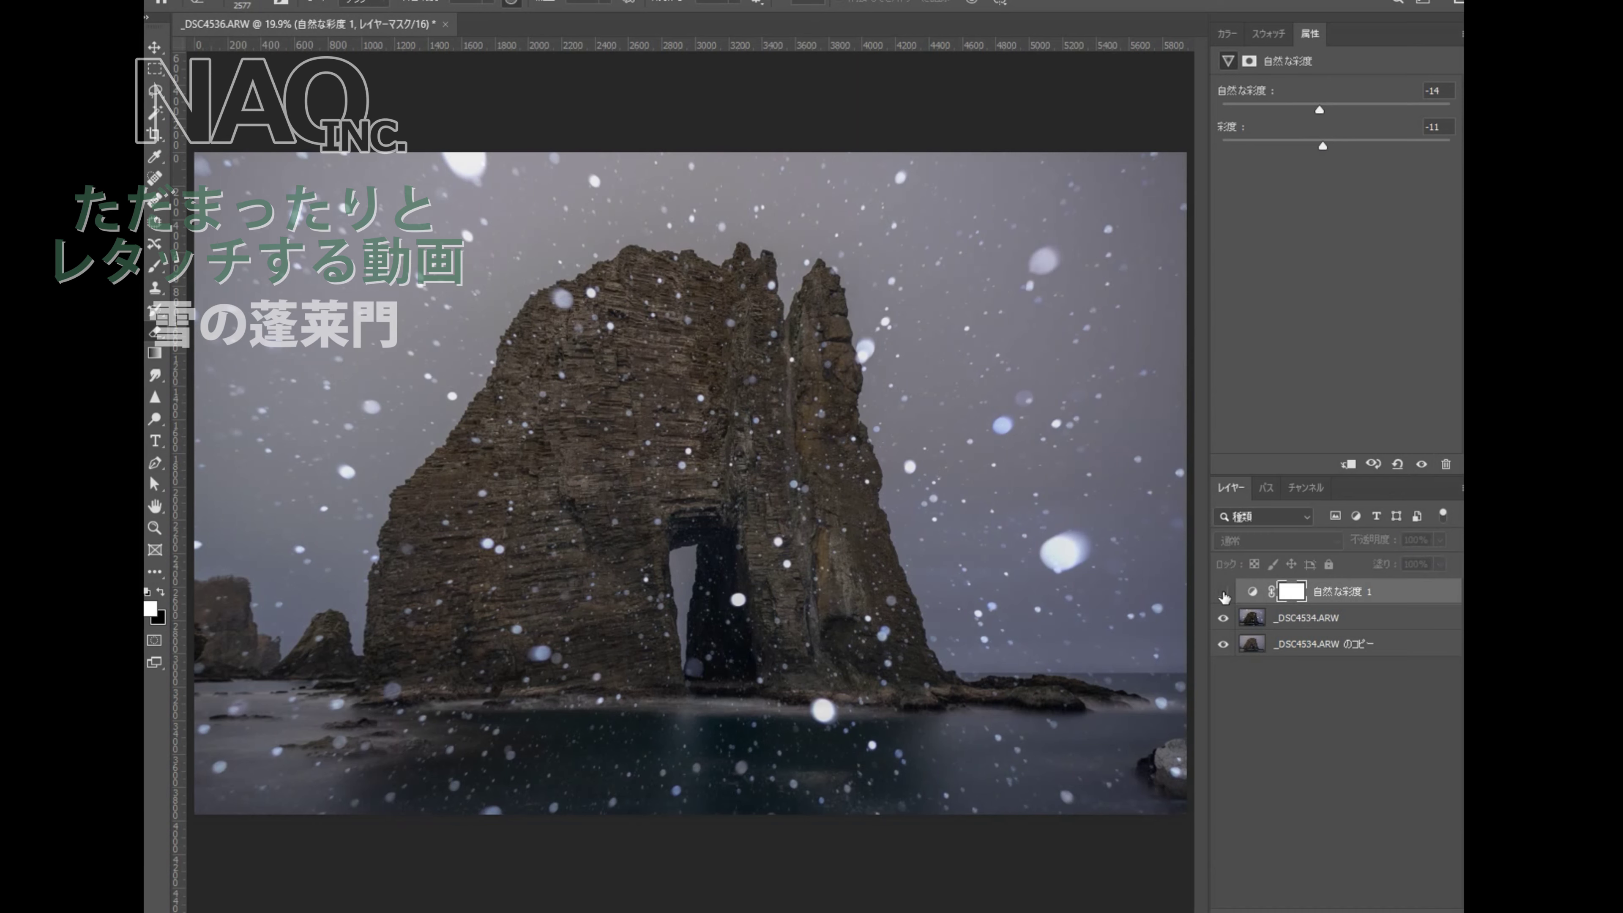
click(1221, 619)
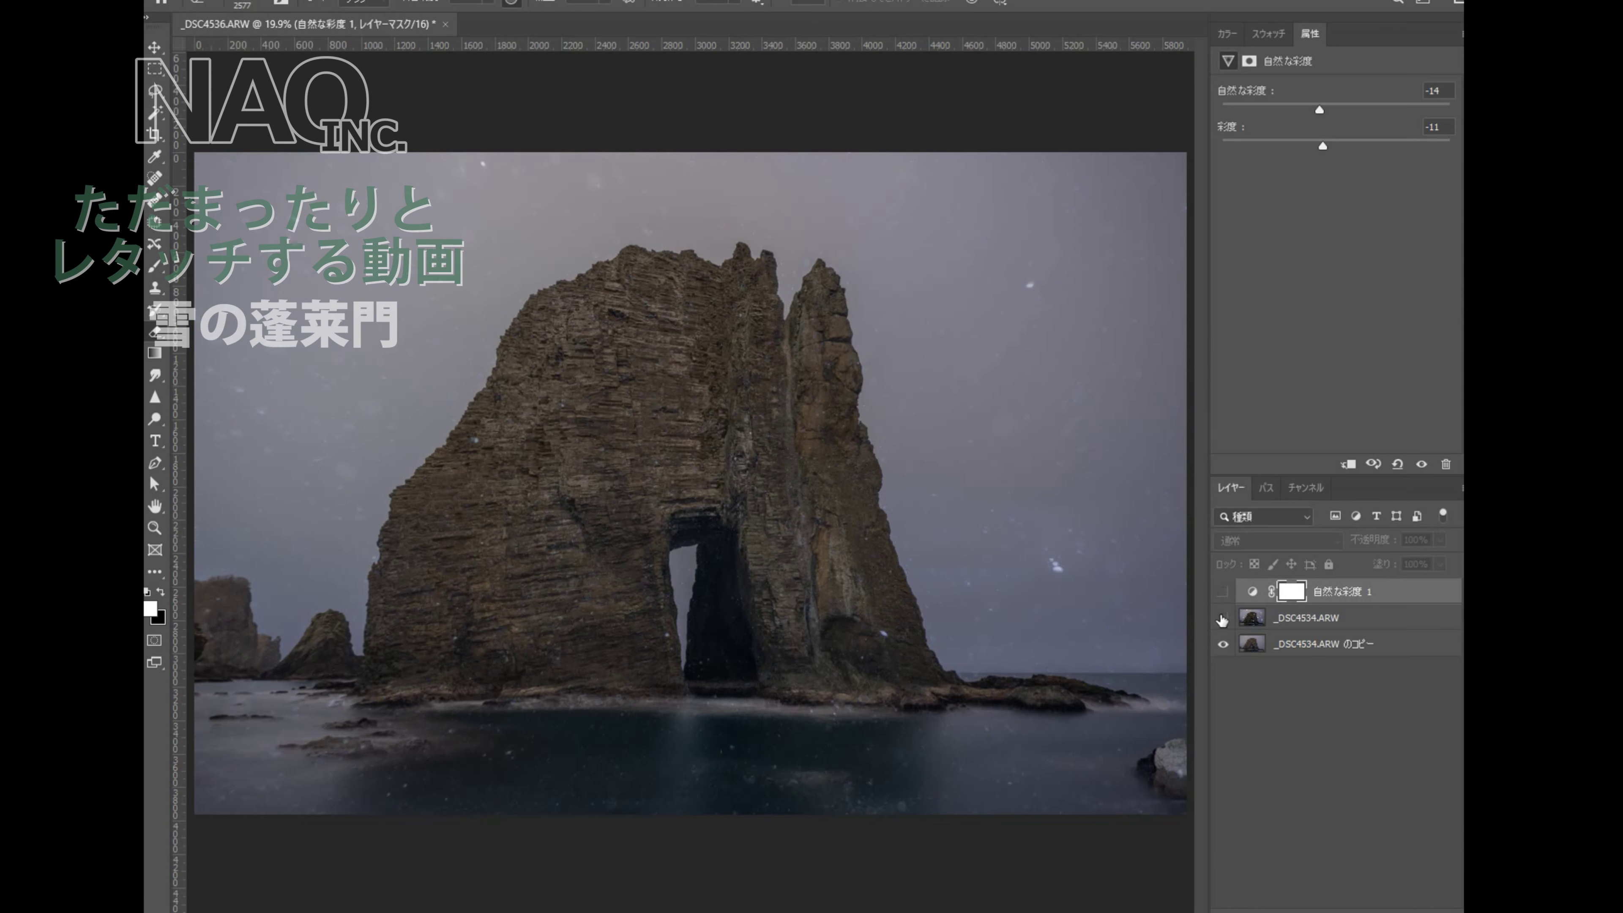
click(1222, 618)
click(1223, 594)
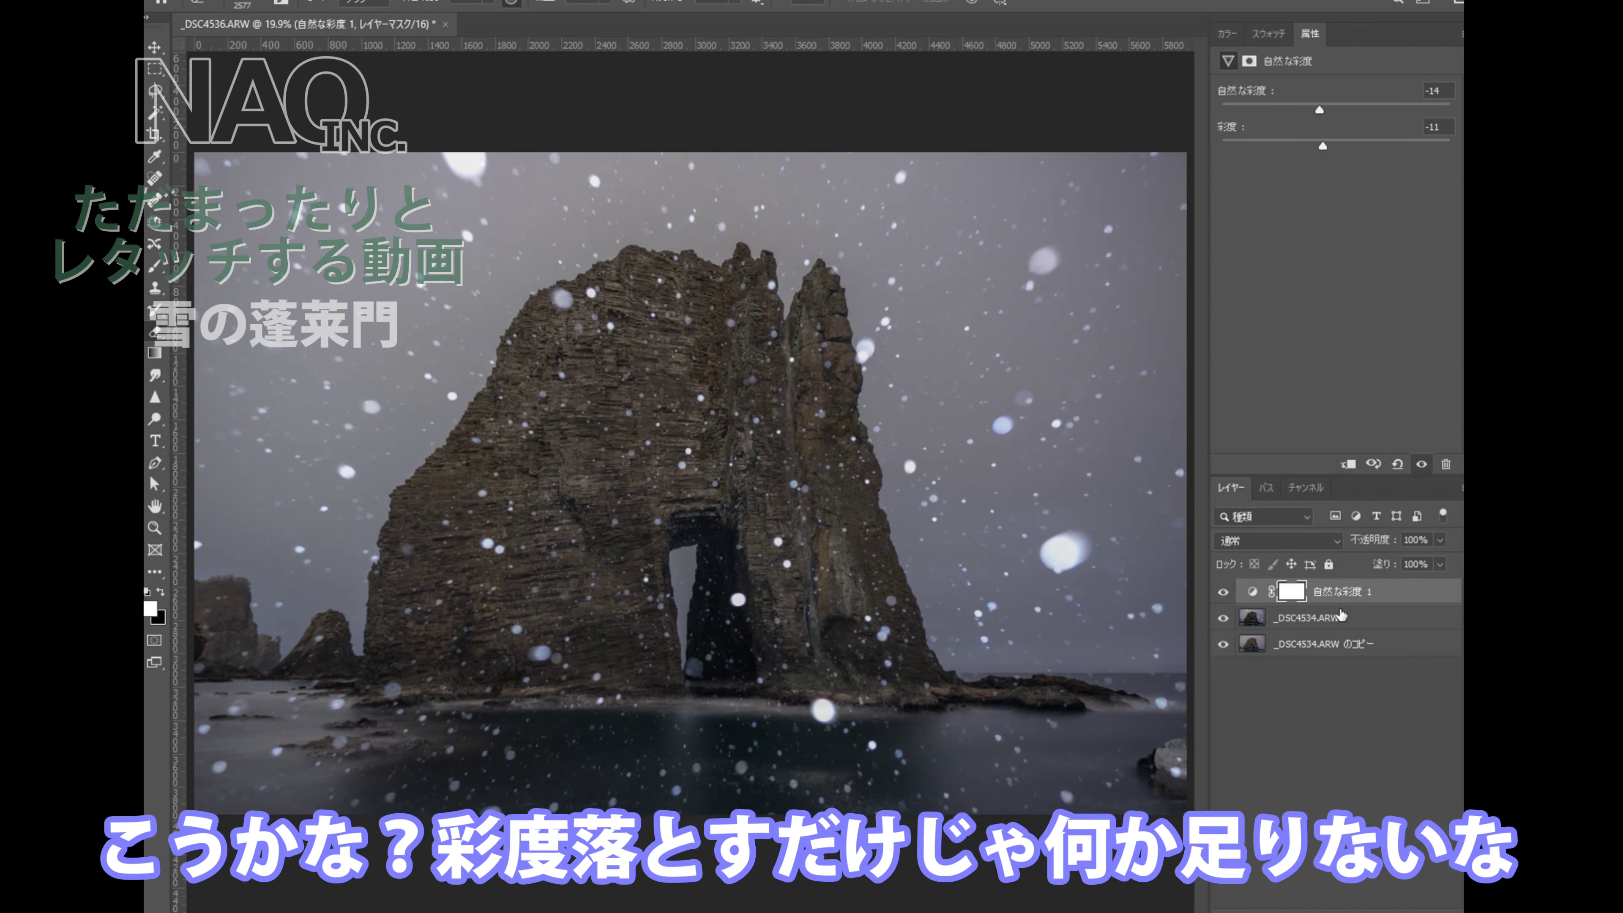
Merge the vibrance adjustment with the snow layer and set the merged layer's blend mode to Lighten (比較 (明)).
click(1344, 618)
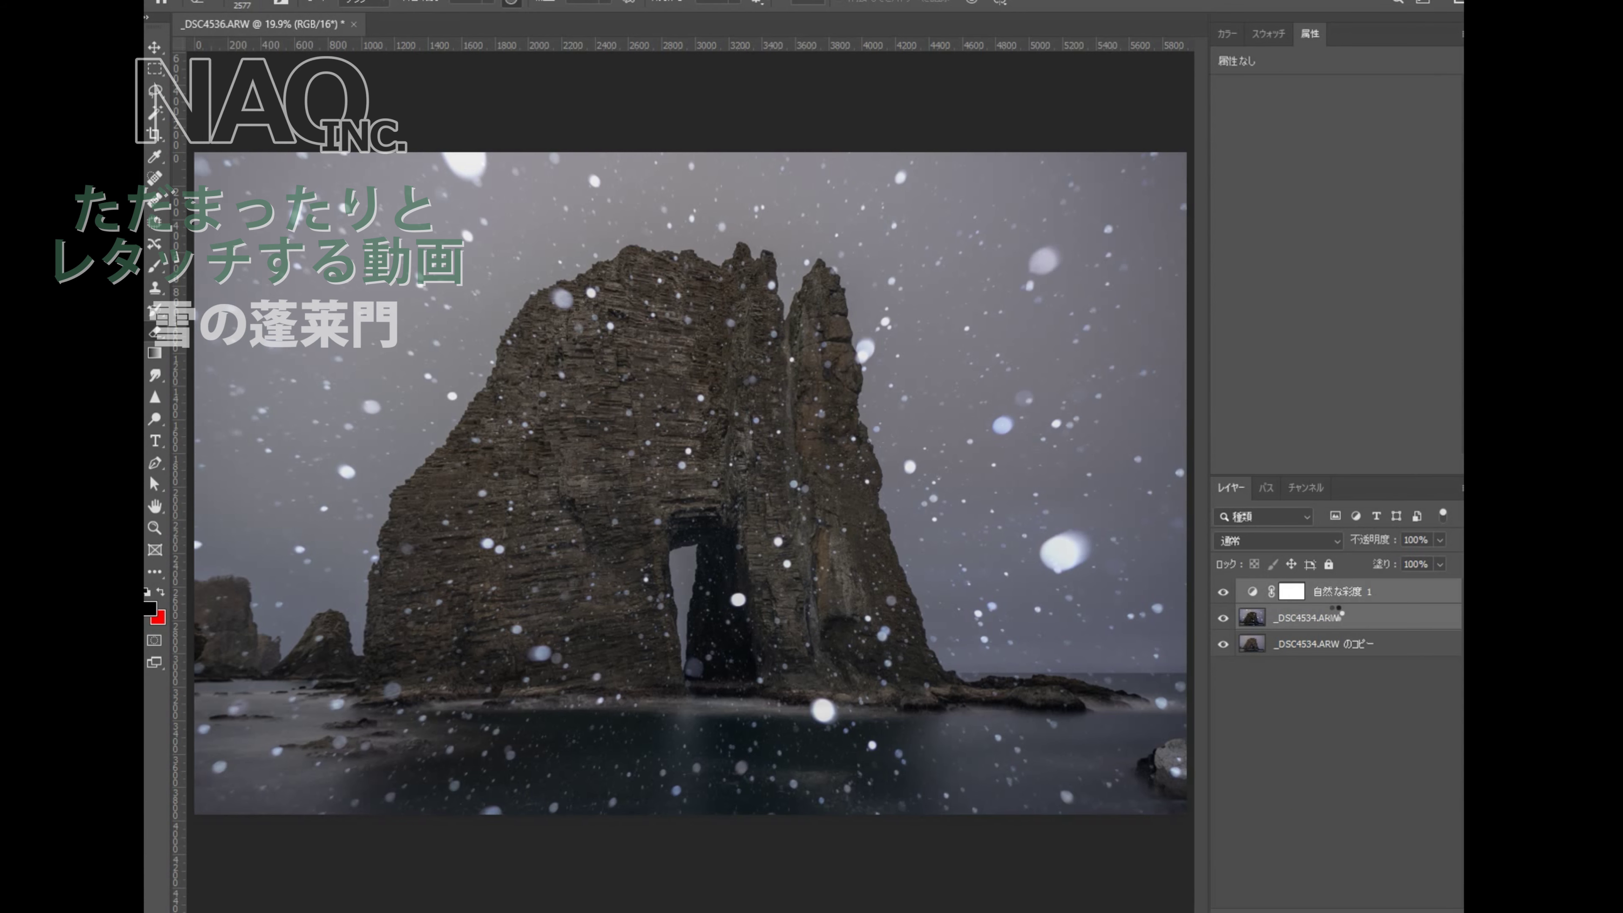
key(ctrl+e)
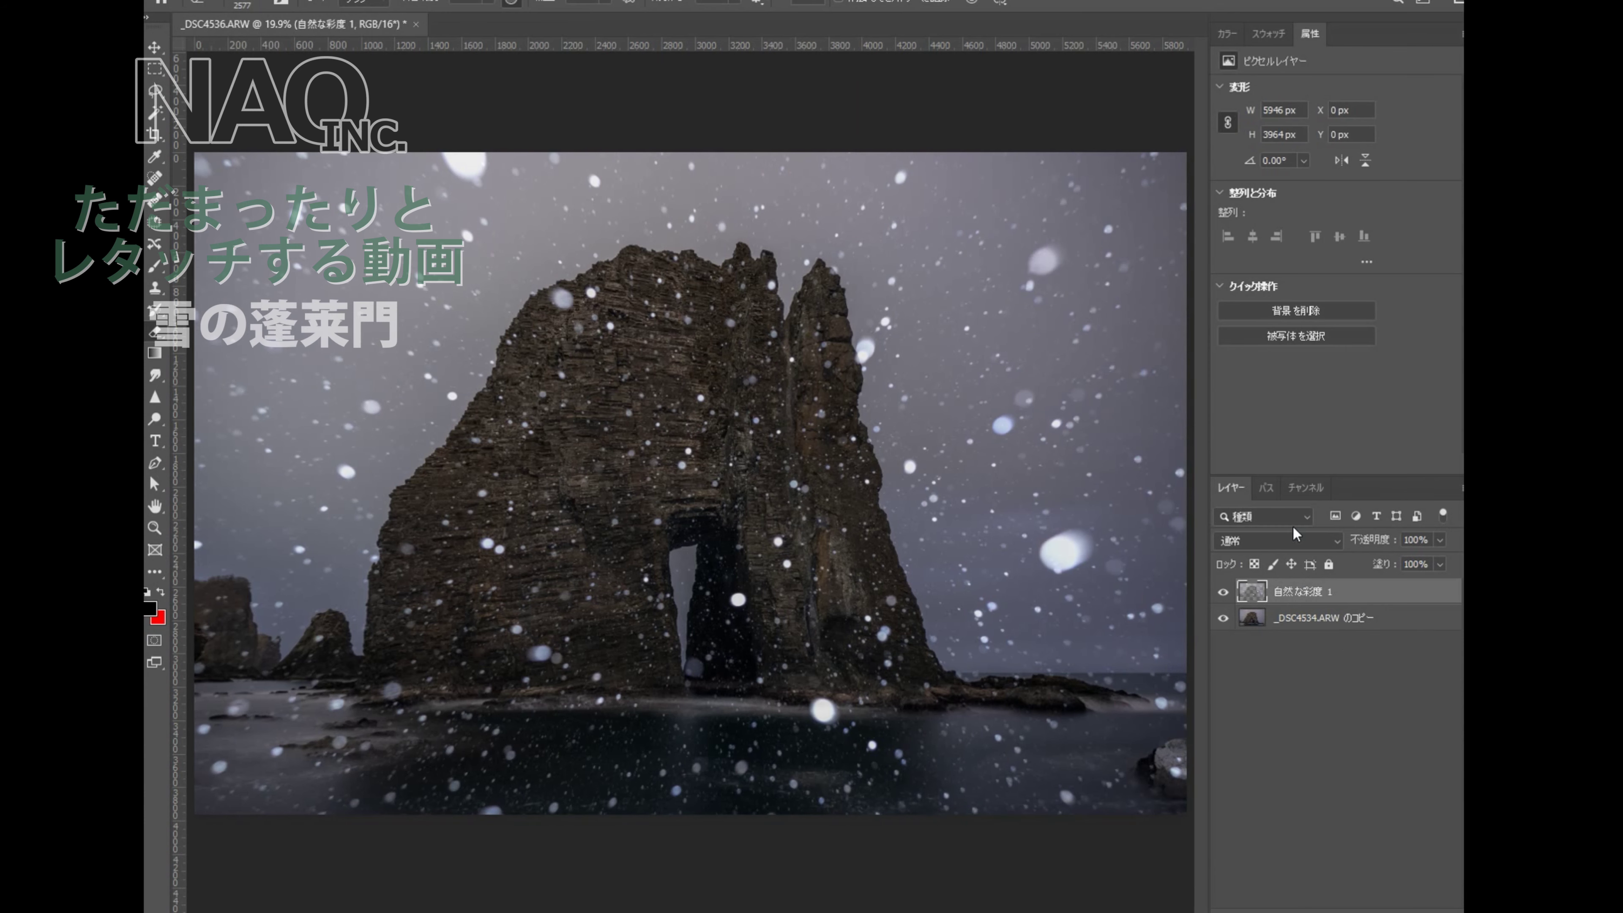
click(1290, 536)
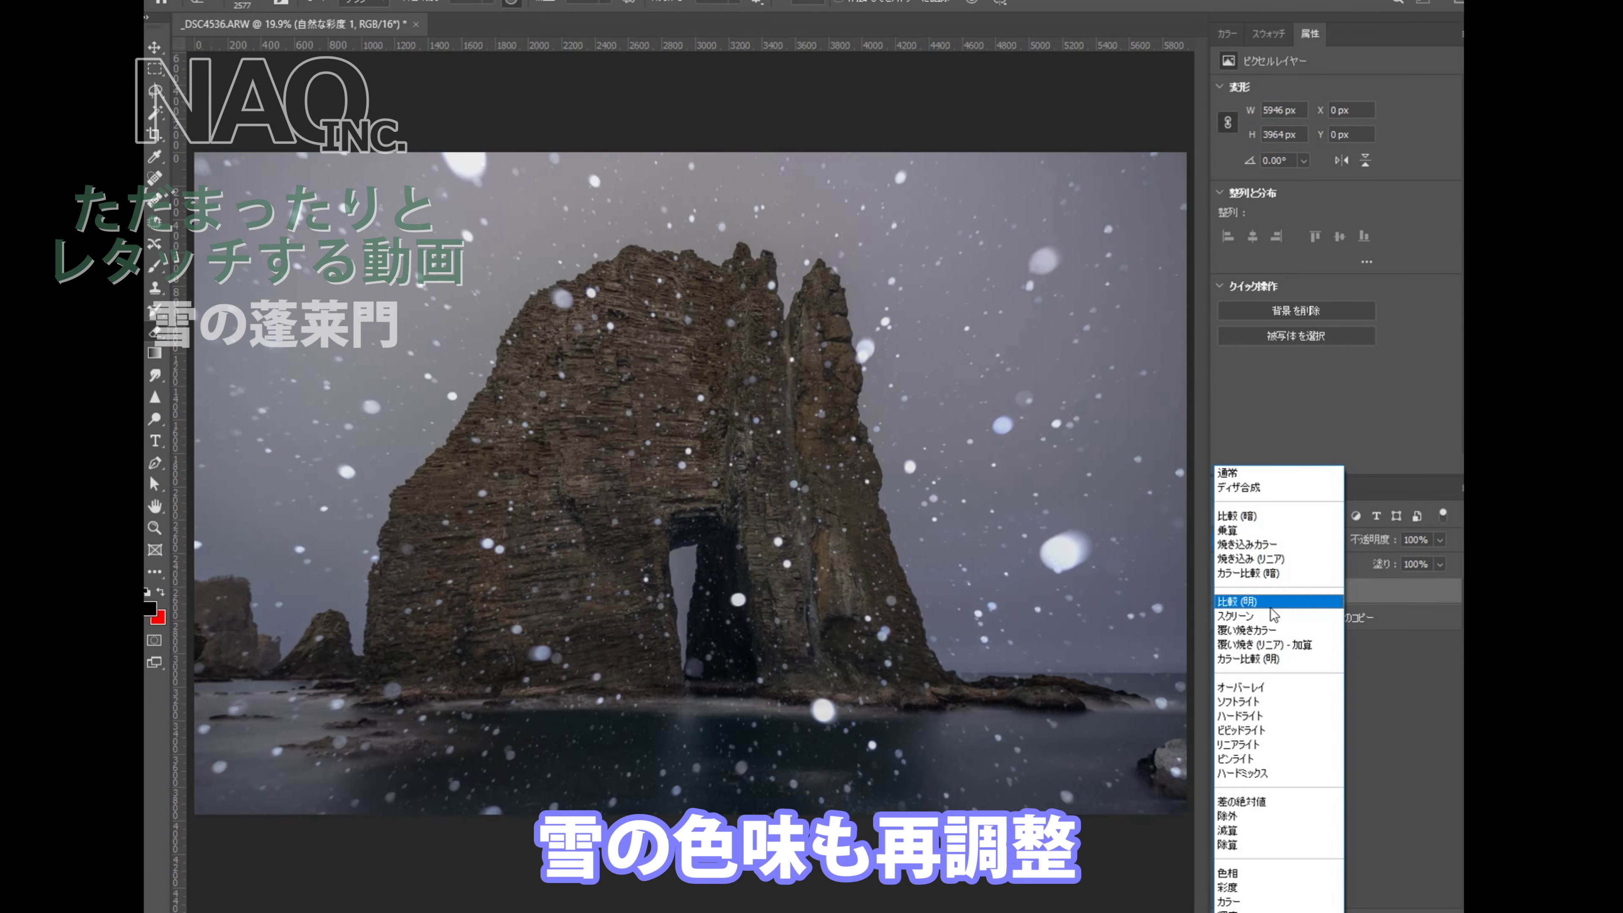
click(1271, 607)
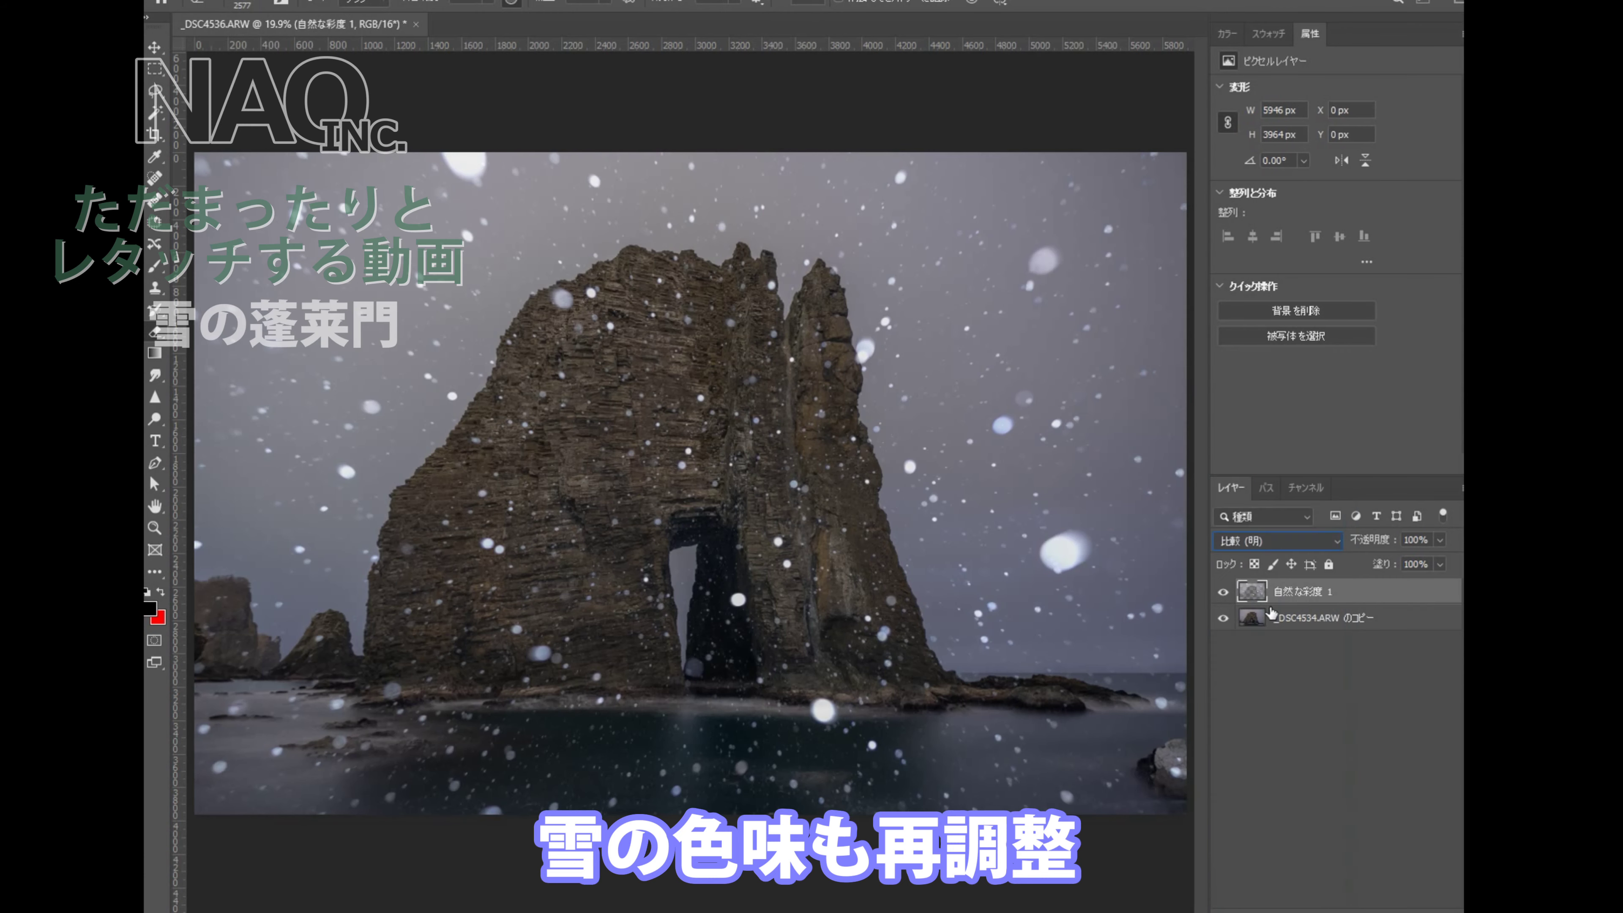
Compare the image with and without the desaturated snow layer, both as a whole and close up on the rock.
click(1222, 595)
click(1223, 595)
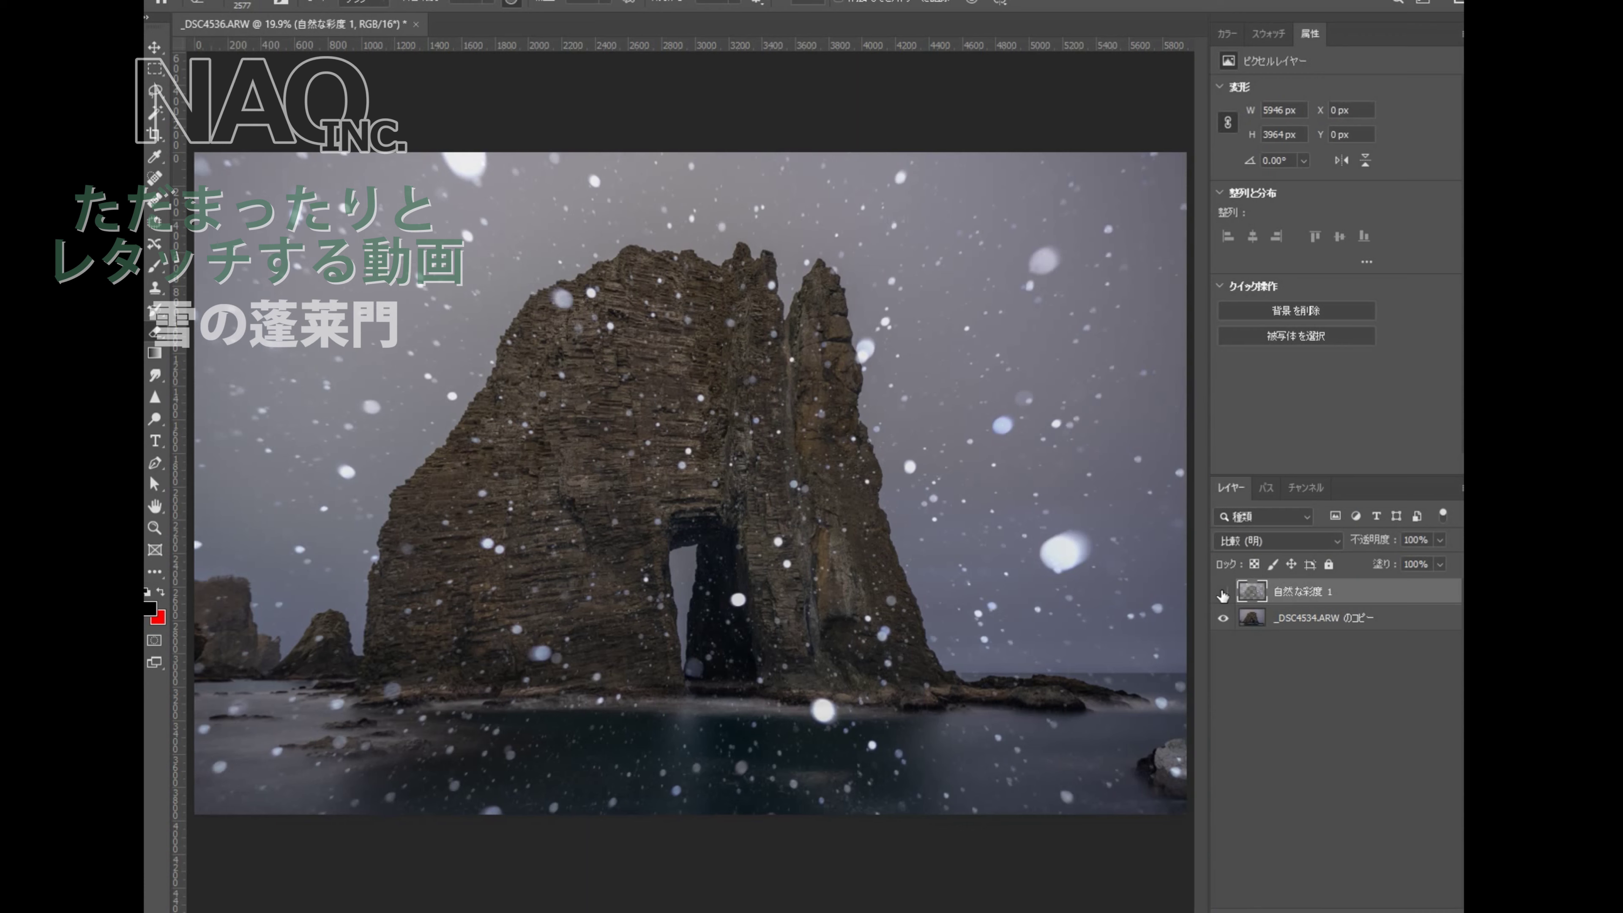
click(1222, 595)
click(1222, 595)
click(1222, 595)
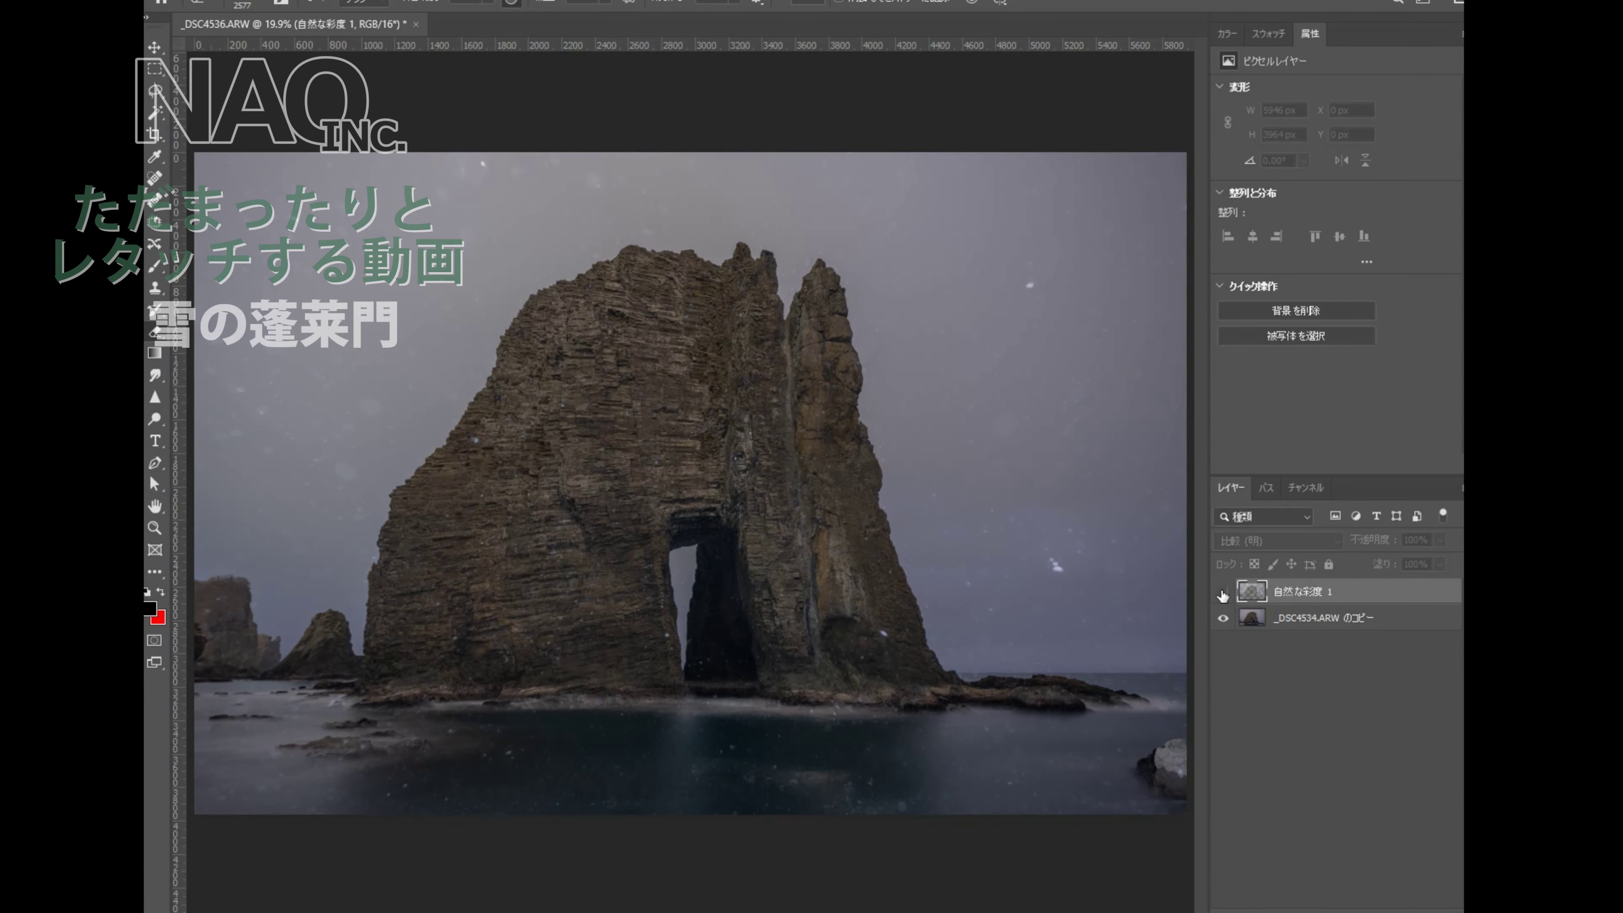
click(1222, 595)
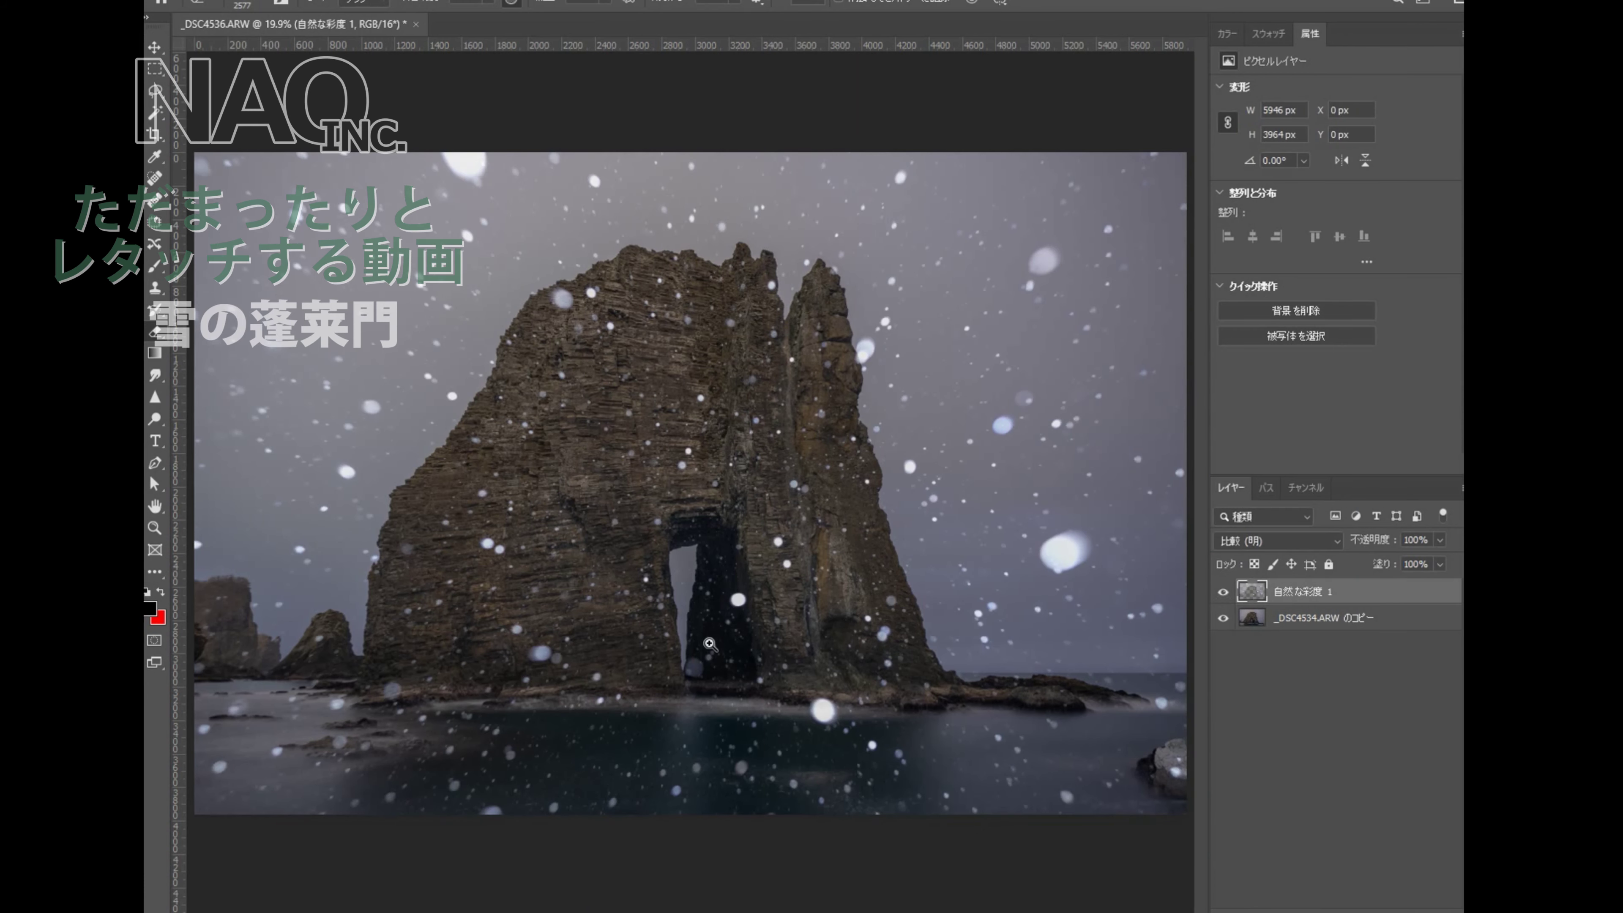
click(785, 543)
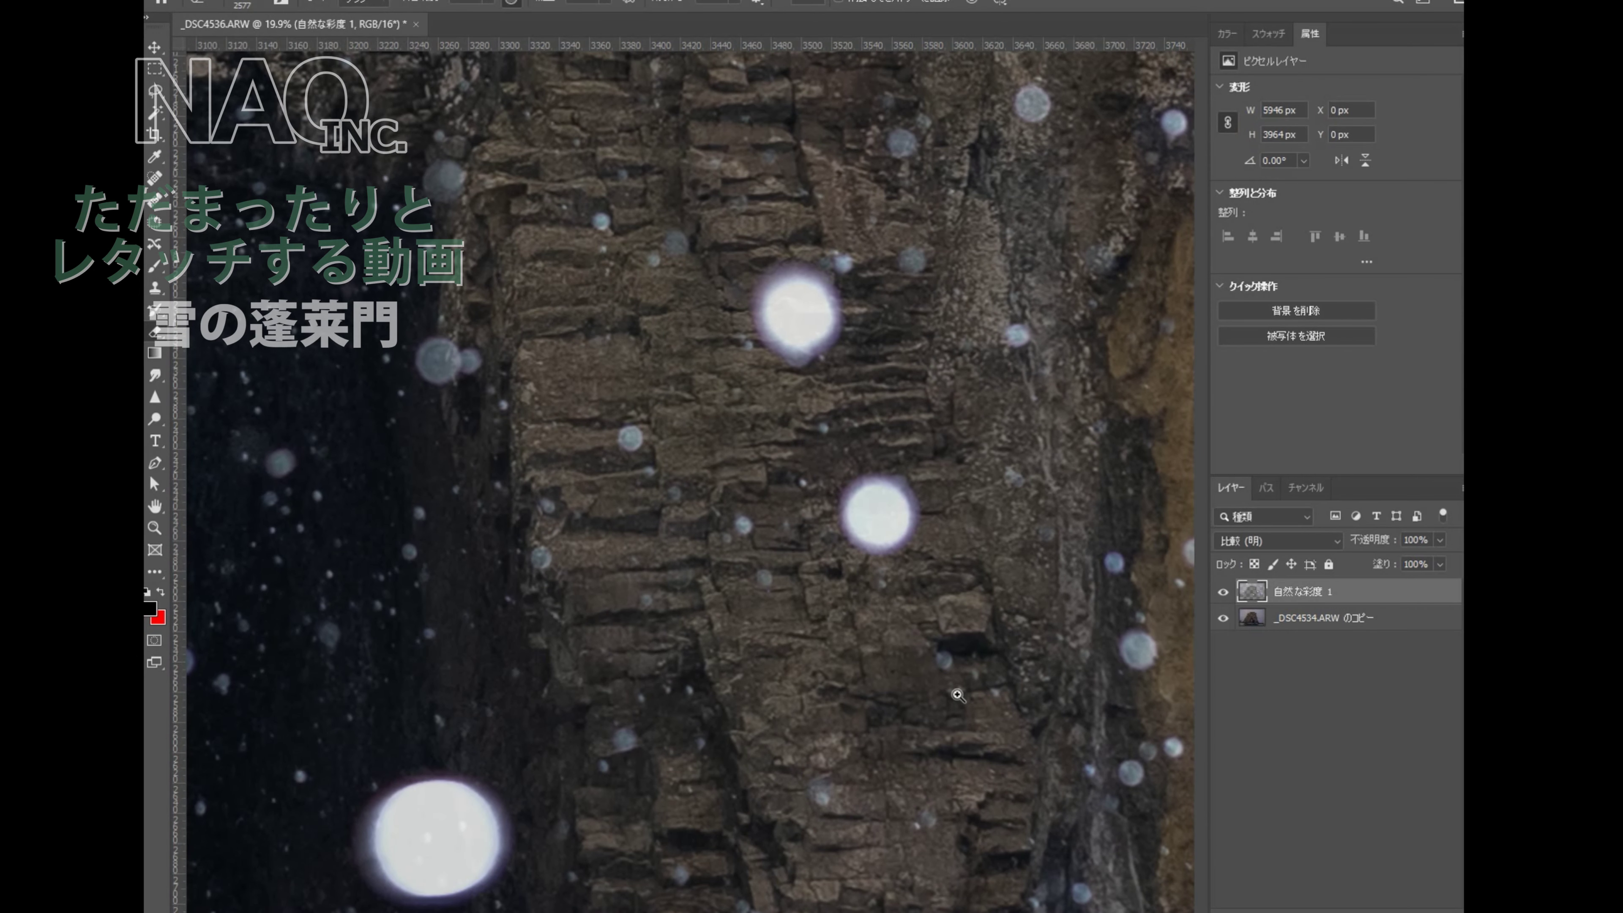
click(1222, 593)
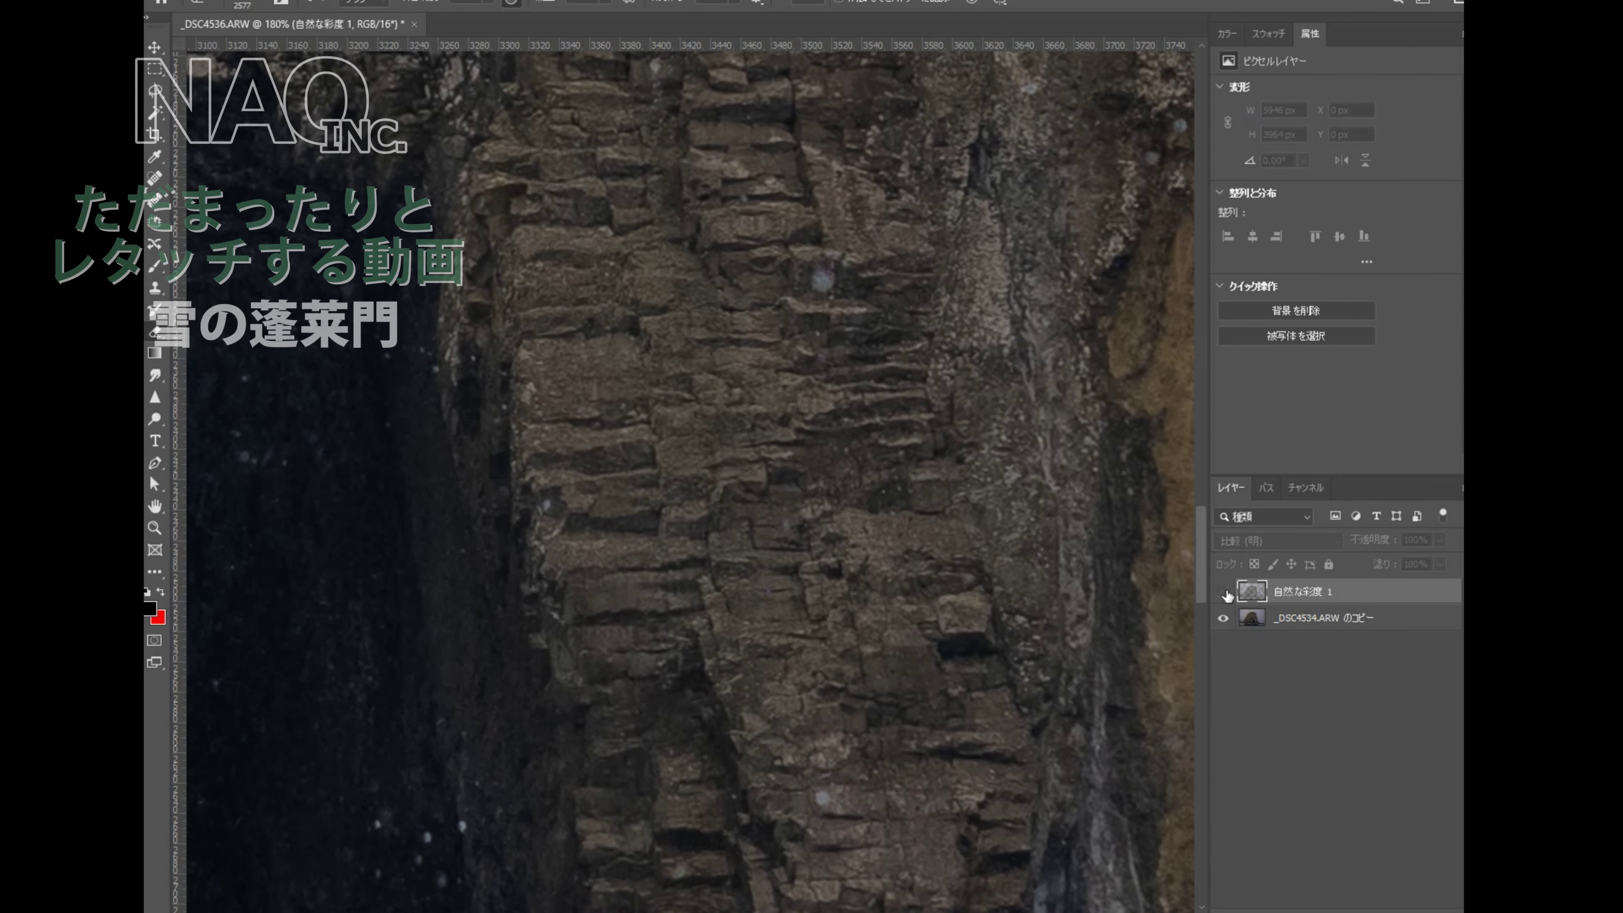
click(1223, 593)
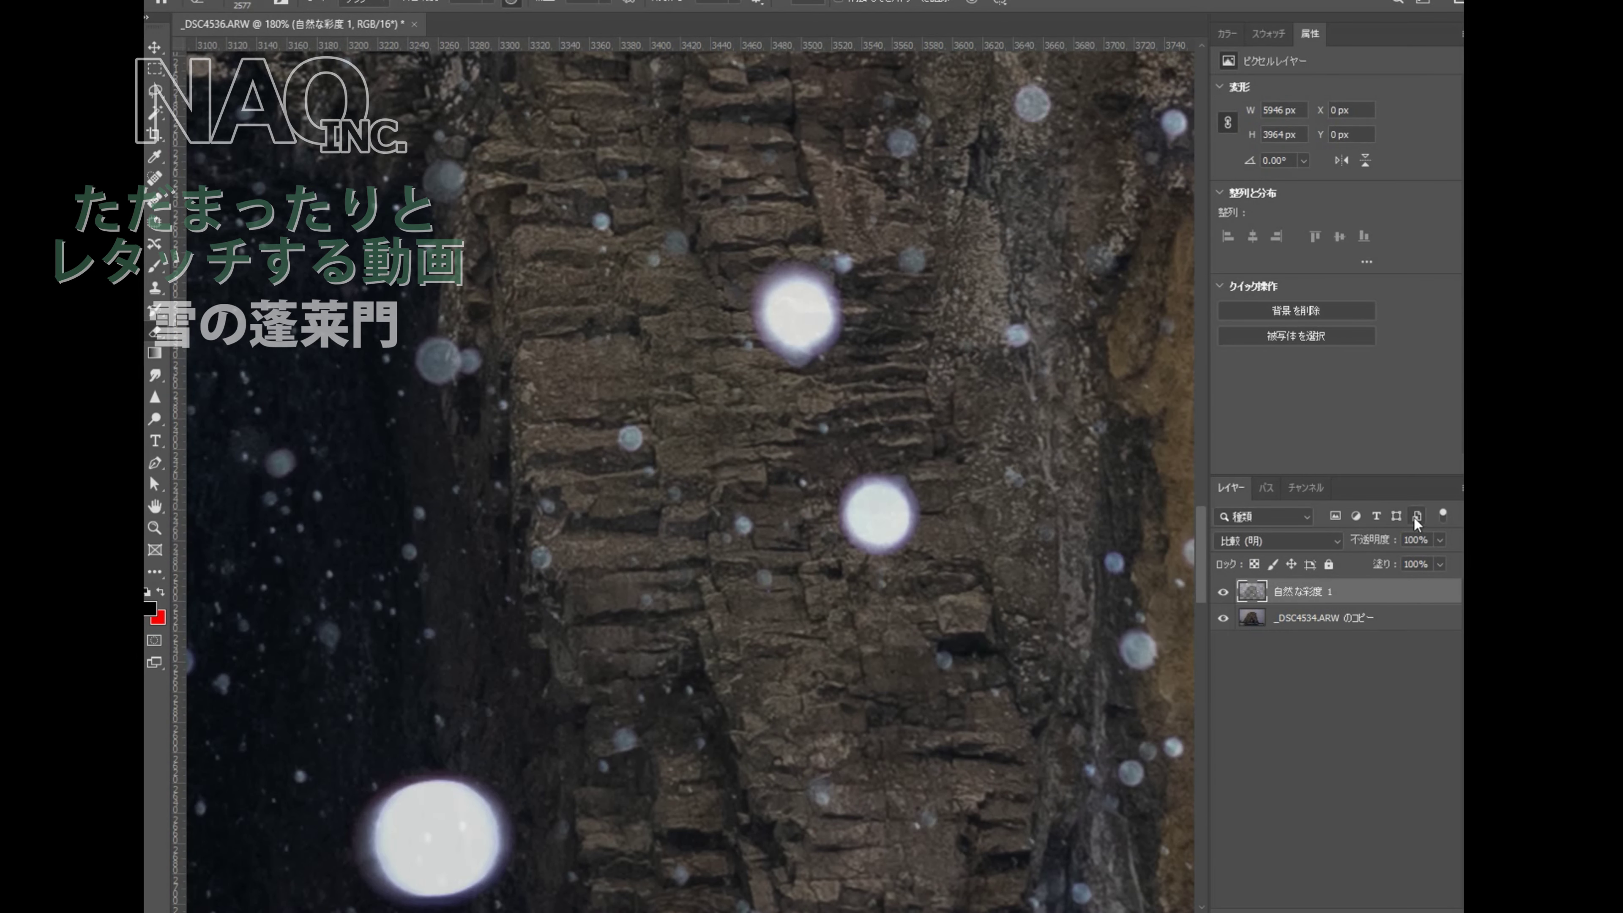
Lower the desaturated snow layer's opacity to 83%.
click(1442, 541)
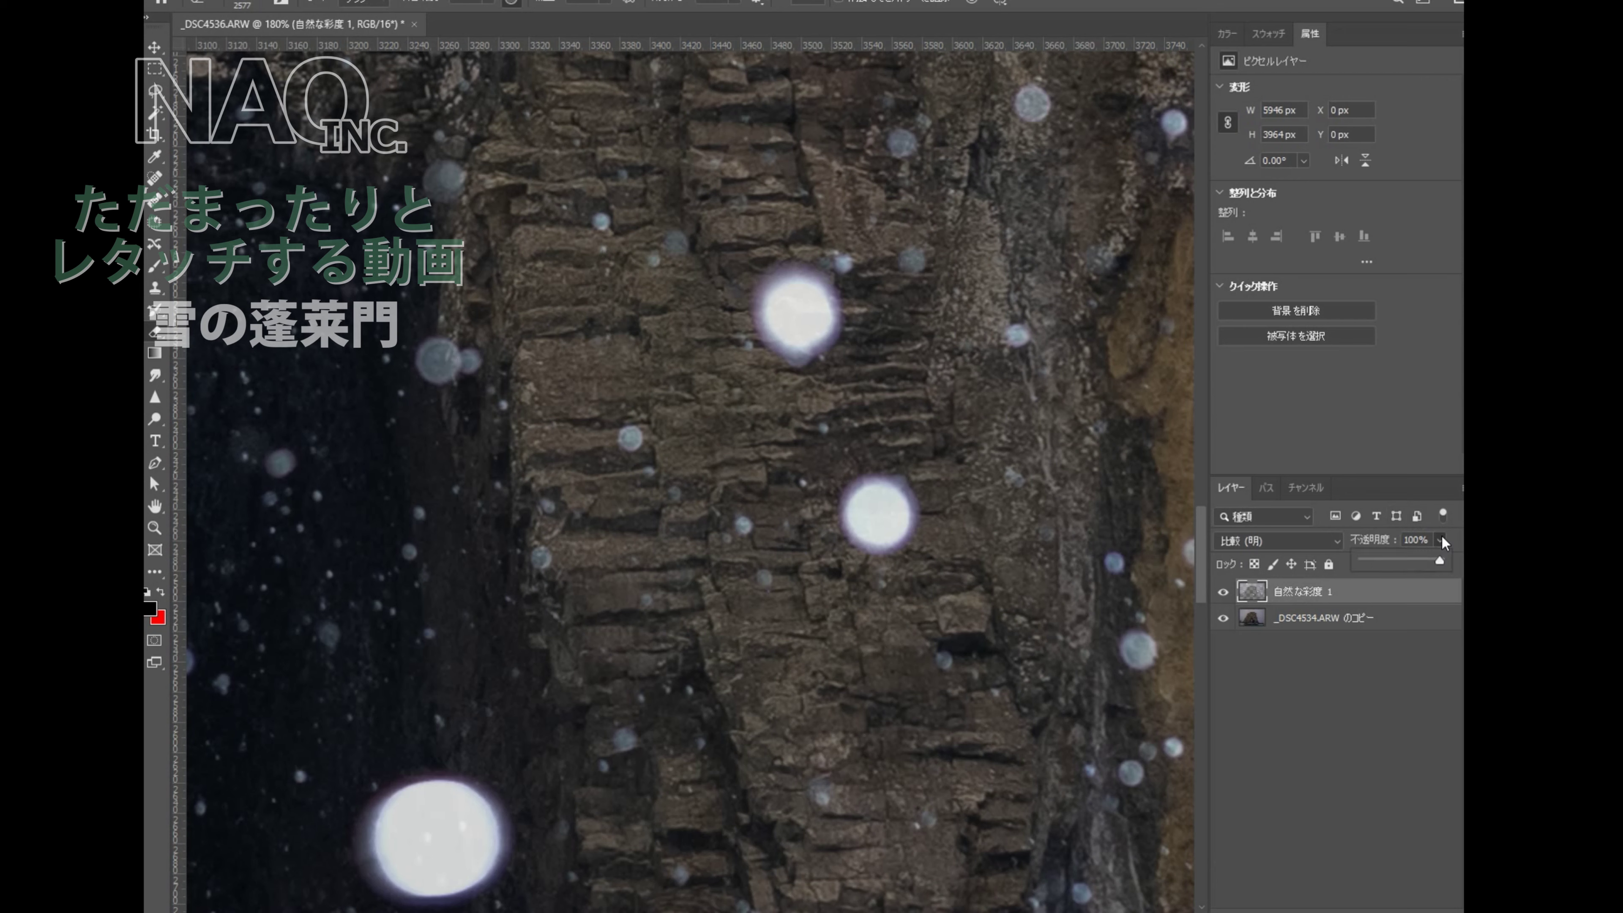
click(1418, 561)
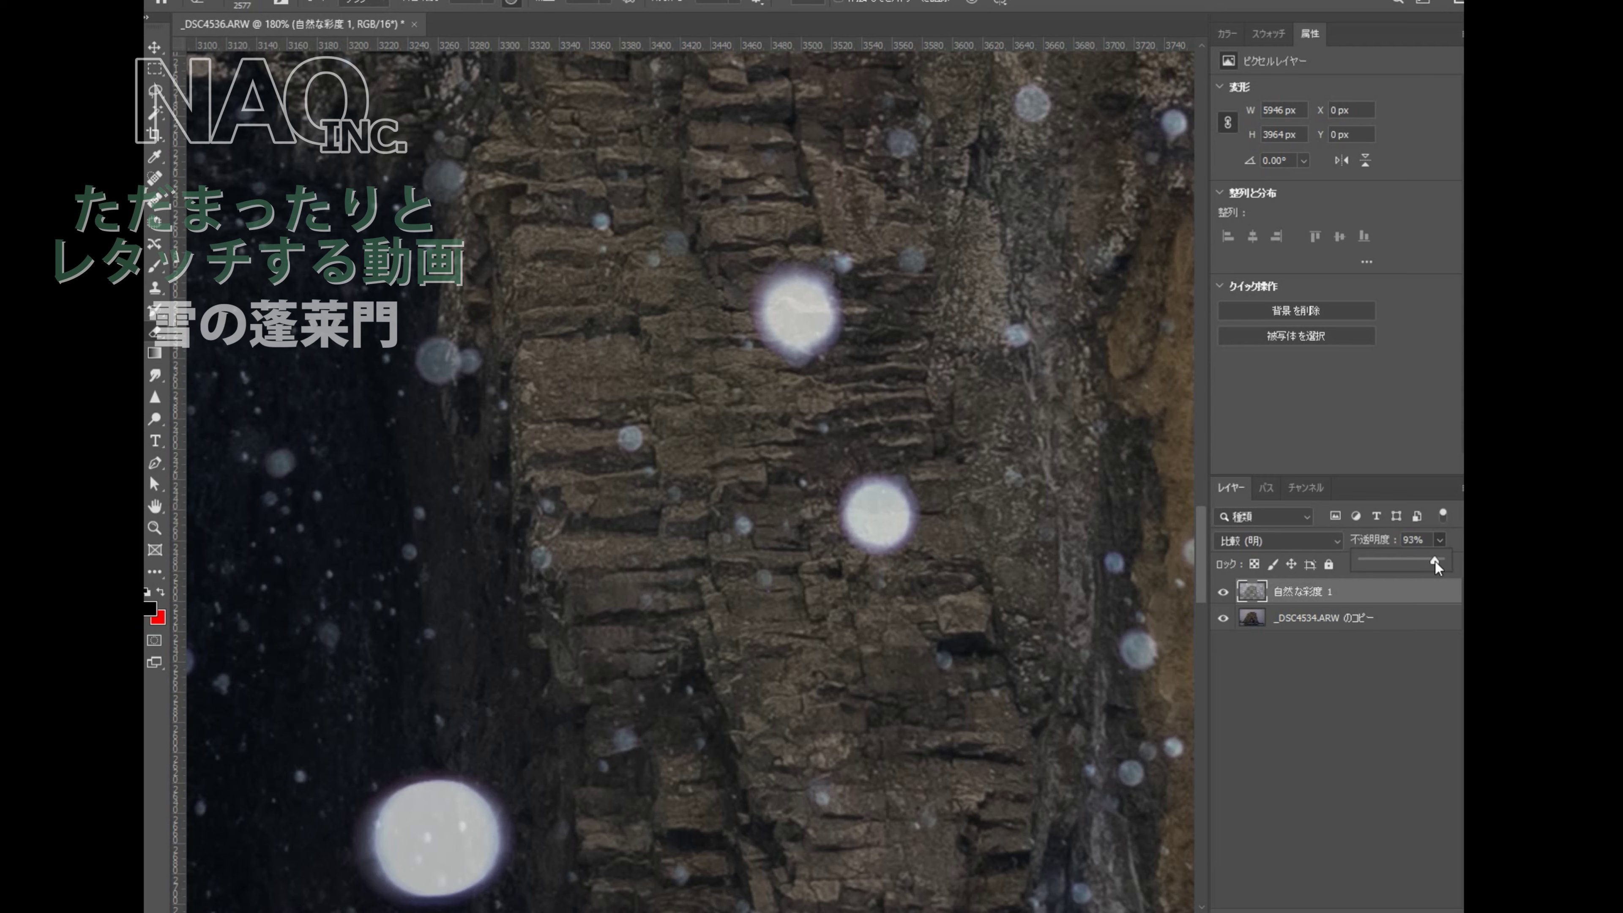
drag(1436, 561, 1436, 562)
key(ctrl+0)
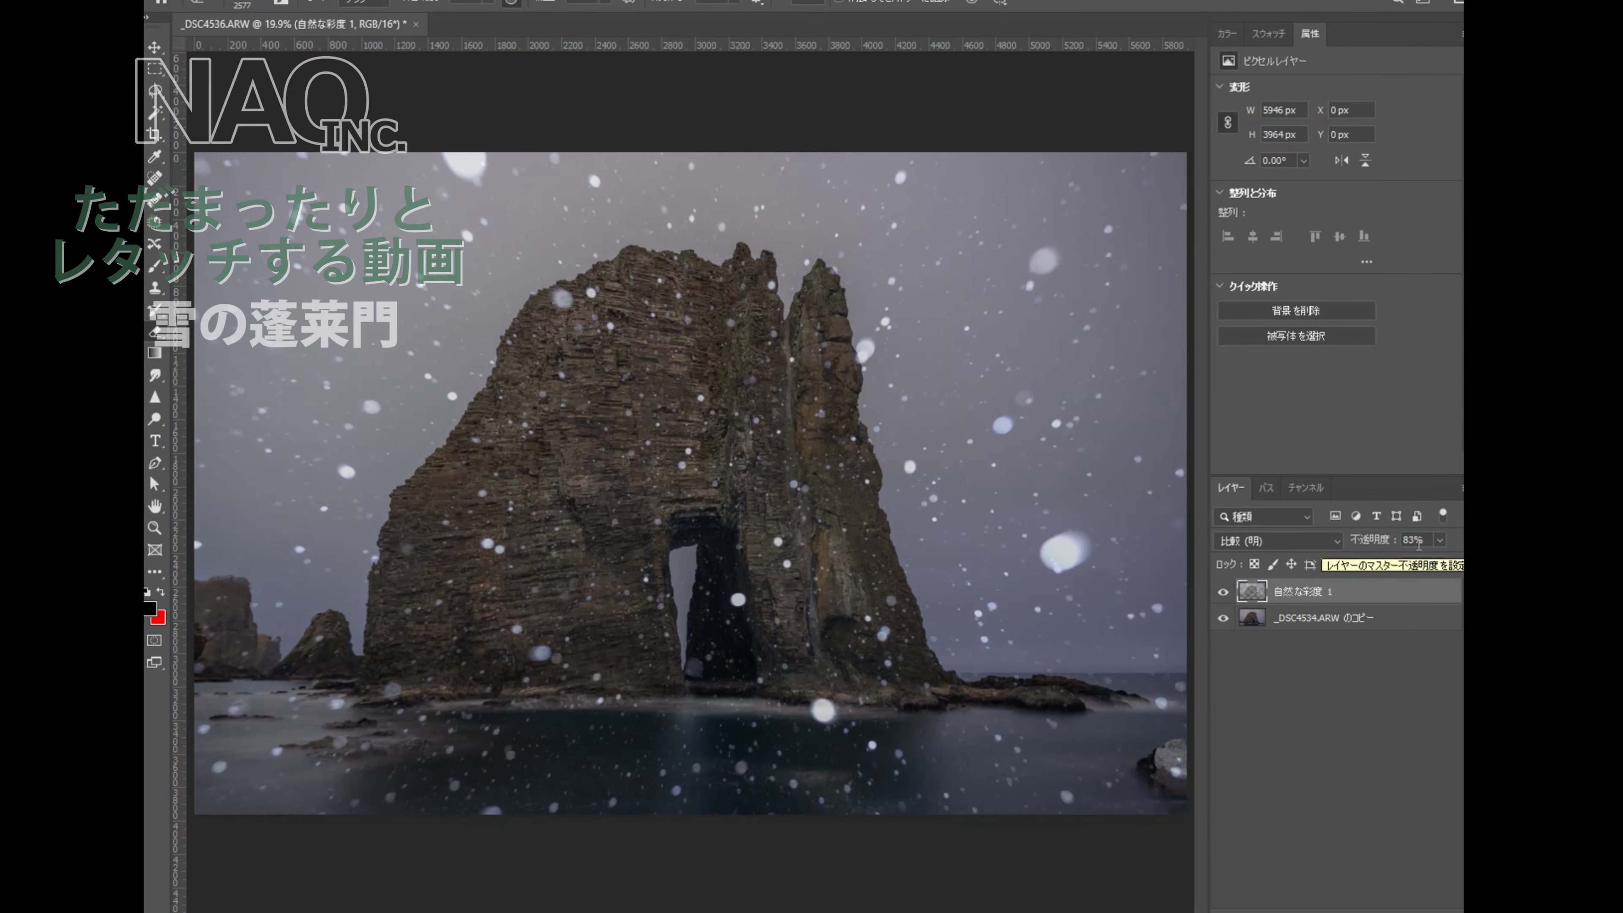
Merge the snow layer with the snow-free layer and flatten the image into a single background layer.
key(ctrl+shift+e)
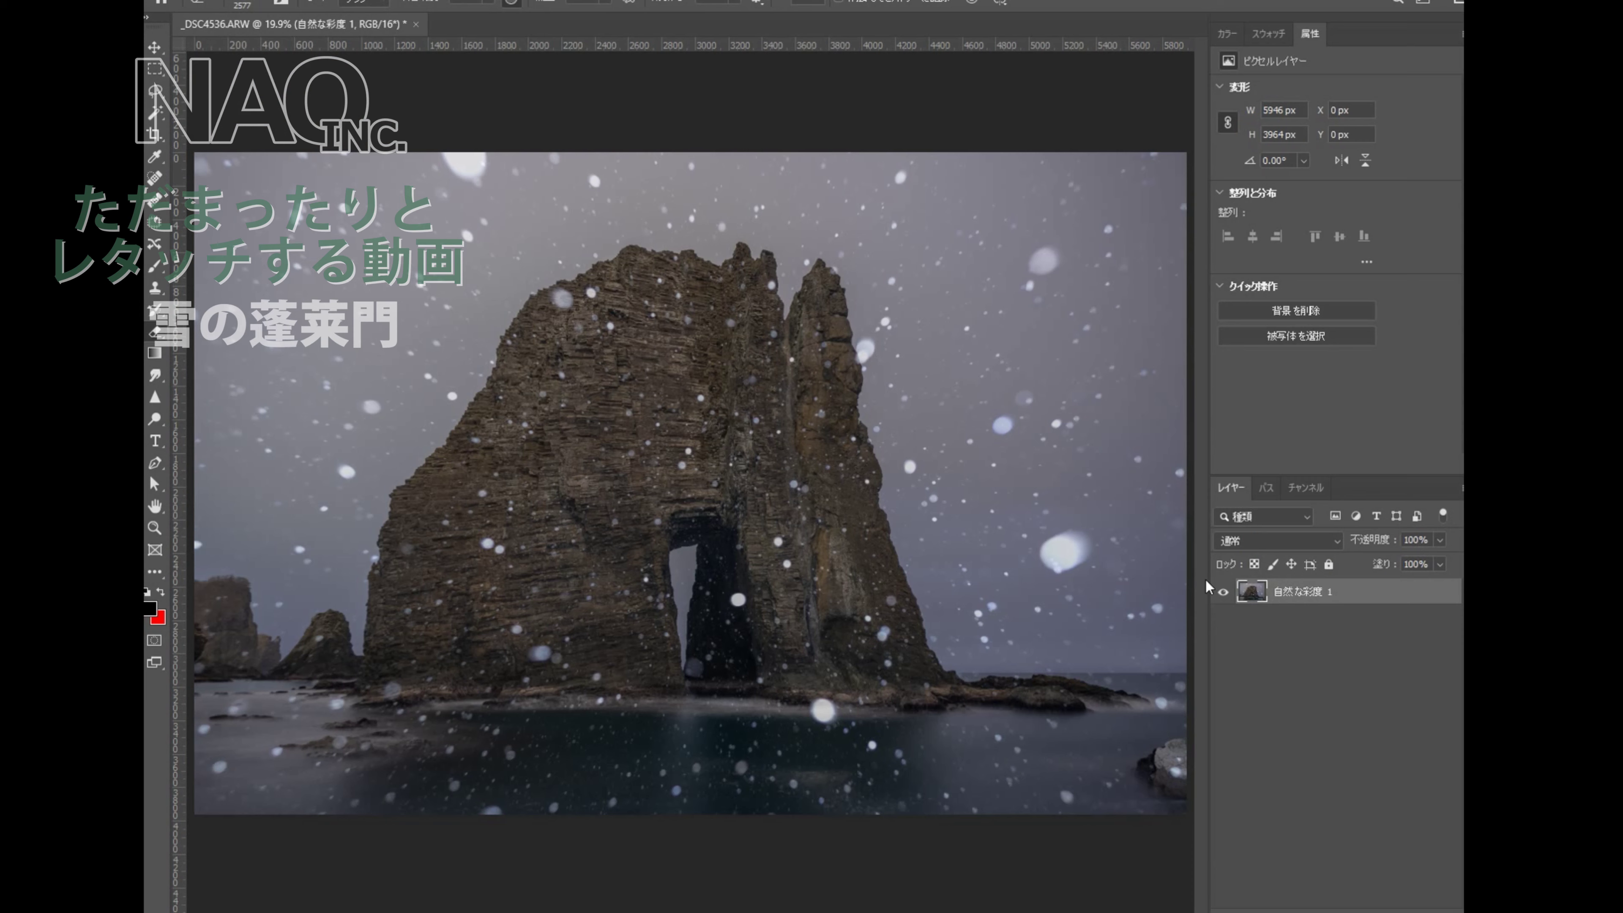
click(1462, 488)
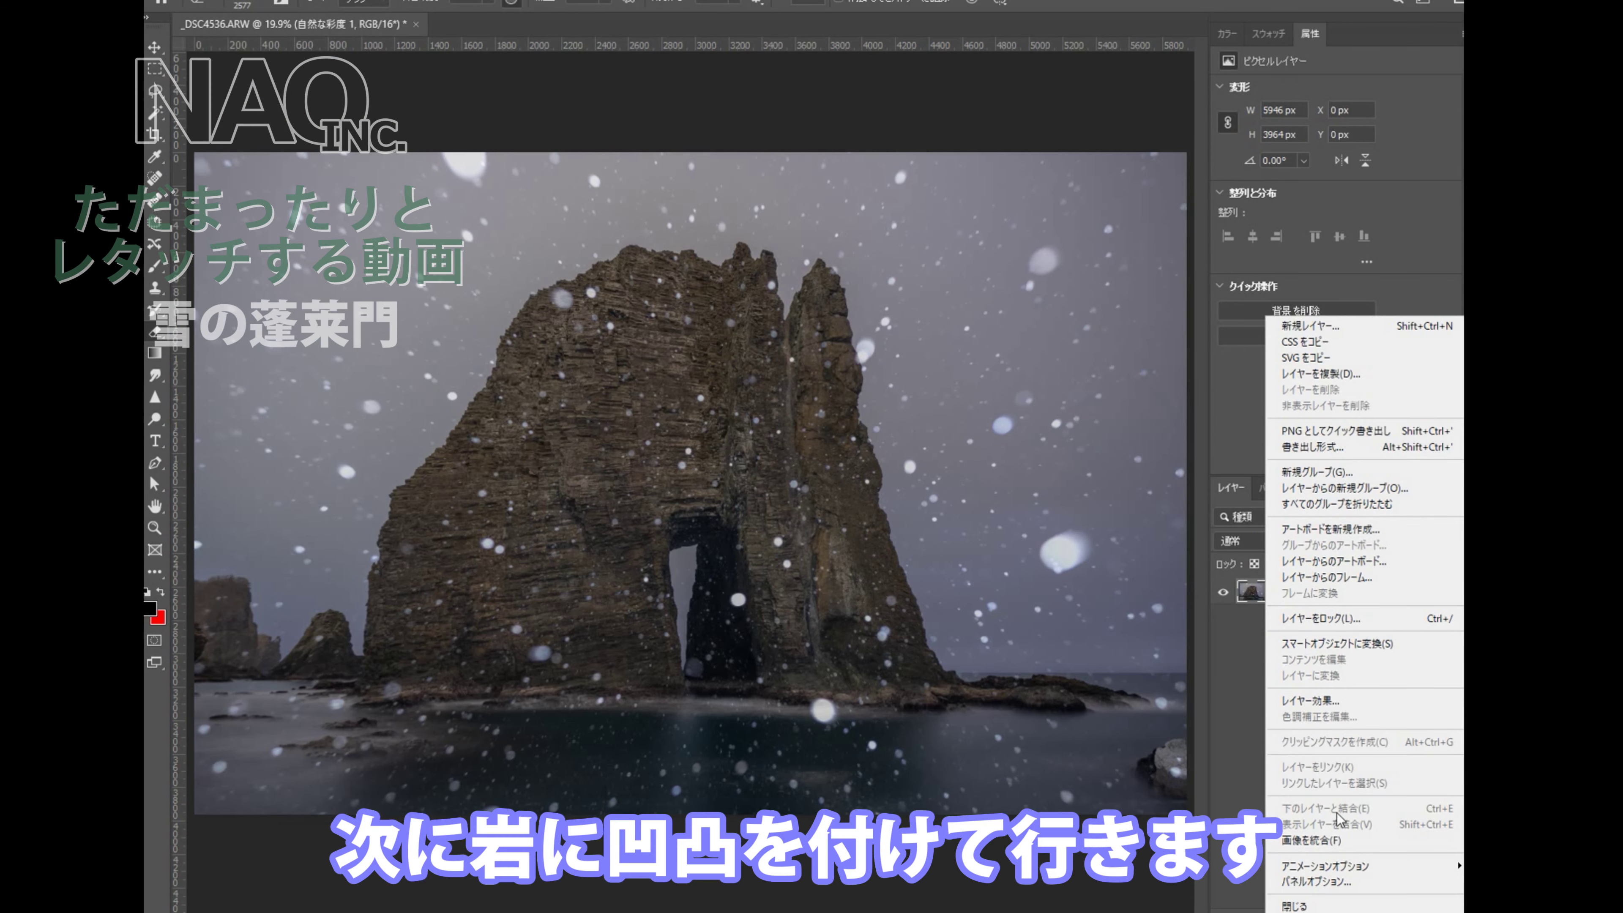
click(1334, 841)
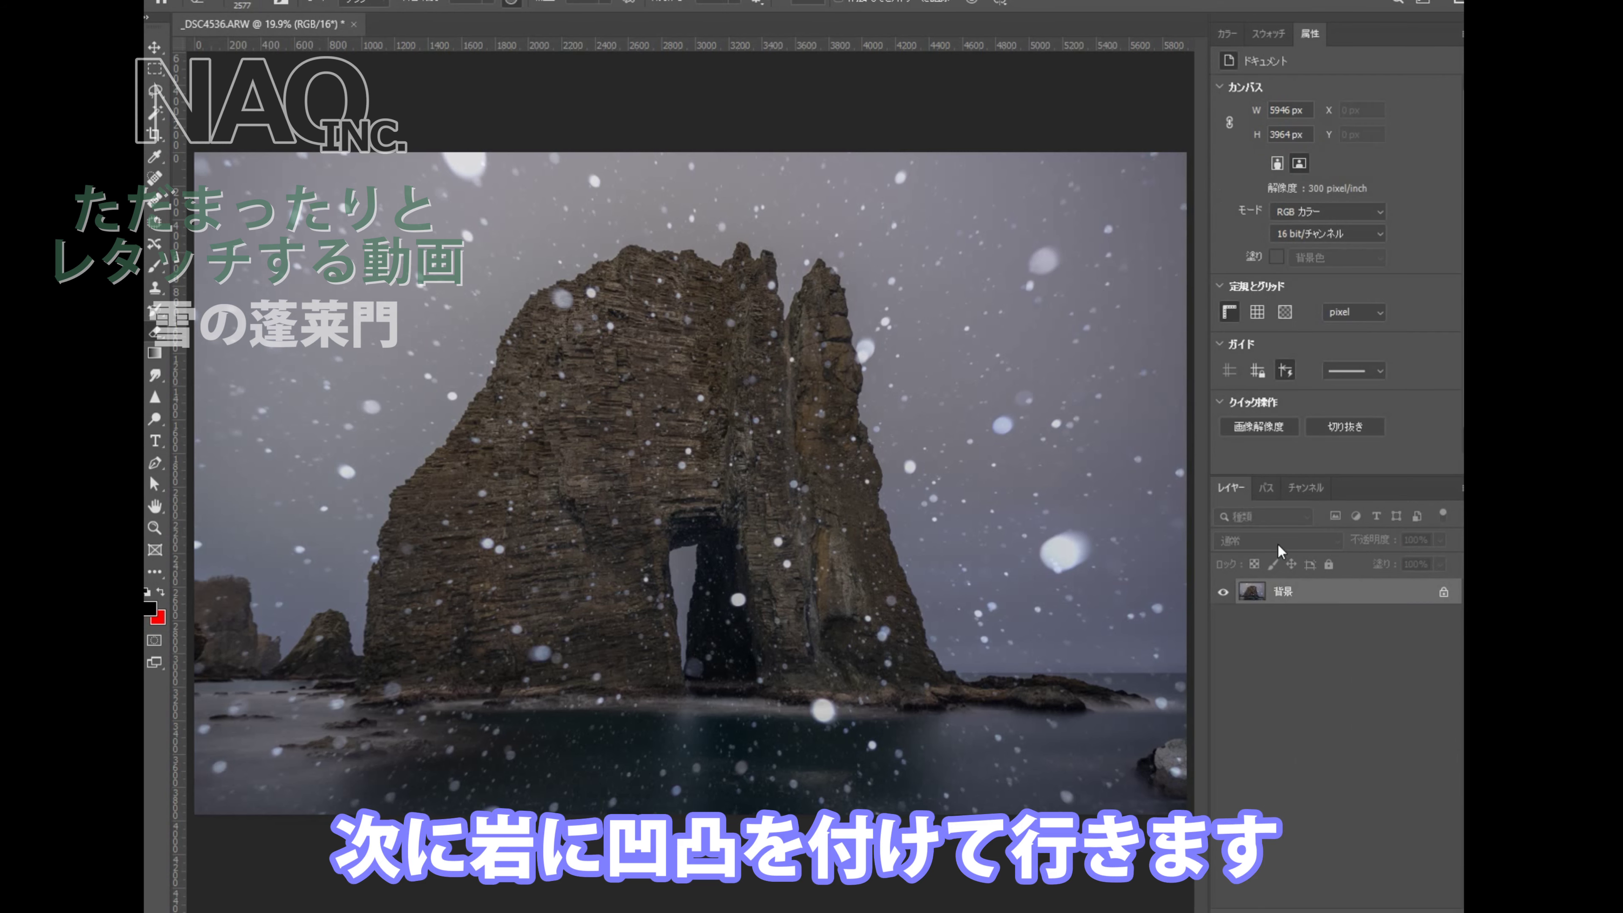
Check the red and green channels and duplicate the blue channel.
click(1319, 489)
click(1296, 538)
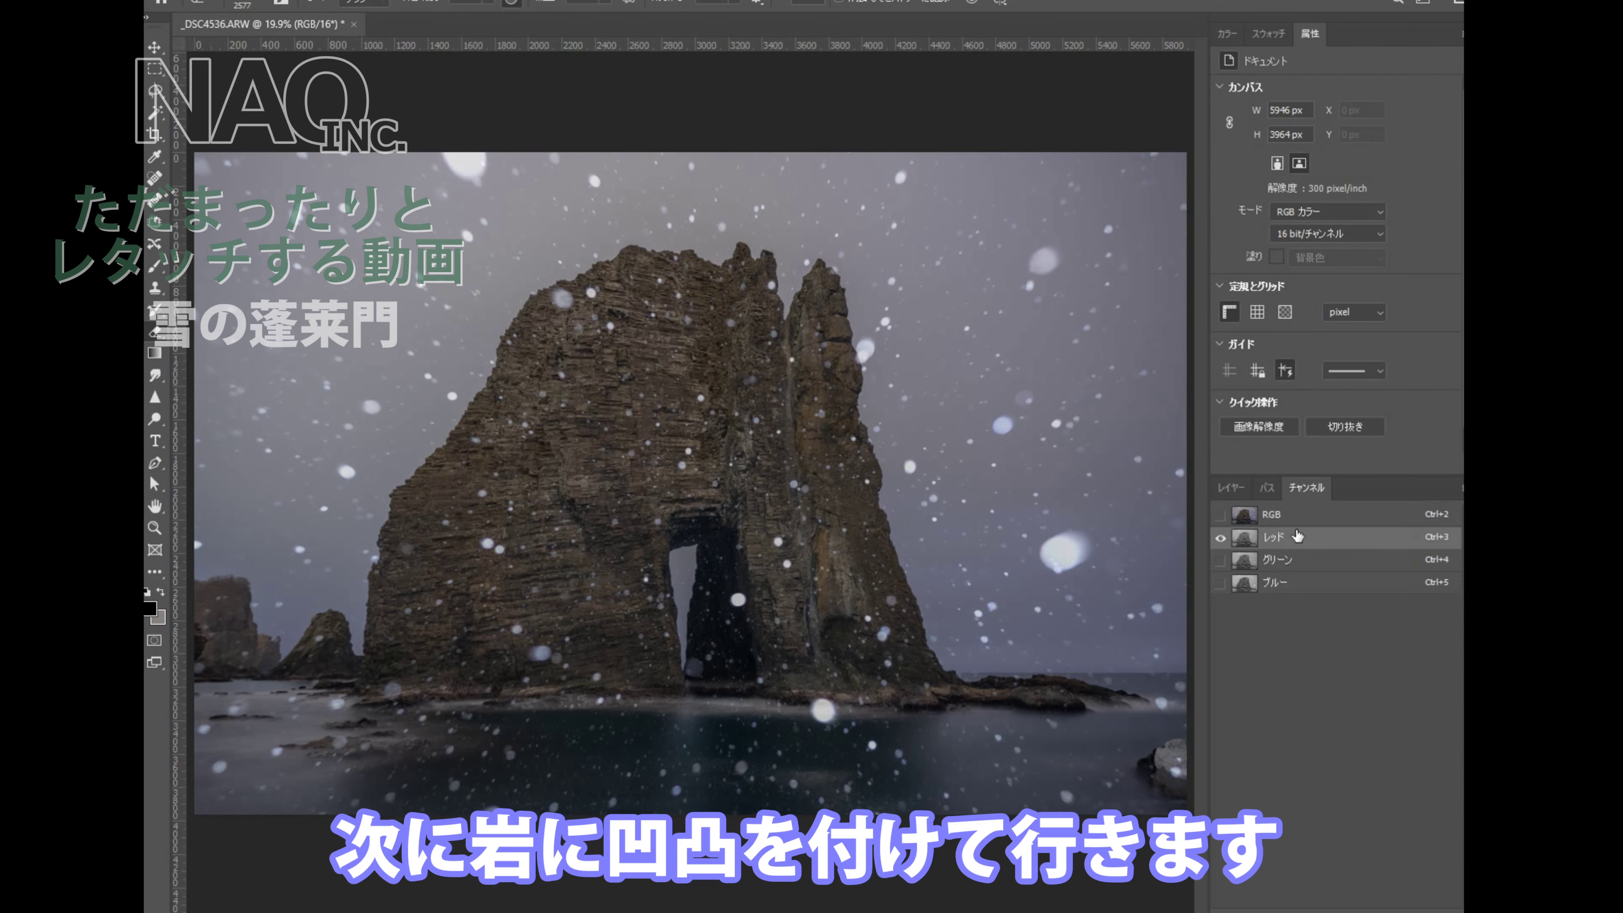
click(1296, 561)
drag(1300, 583, 1351, 884)
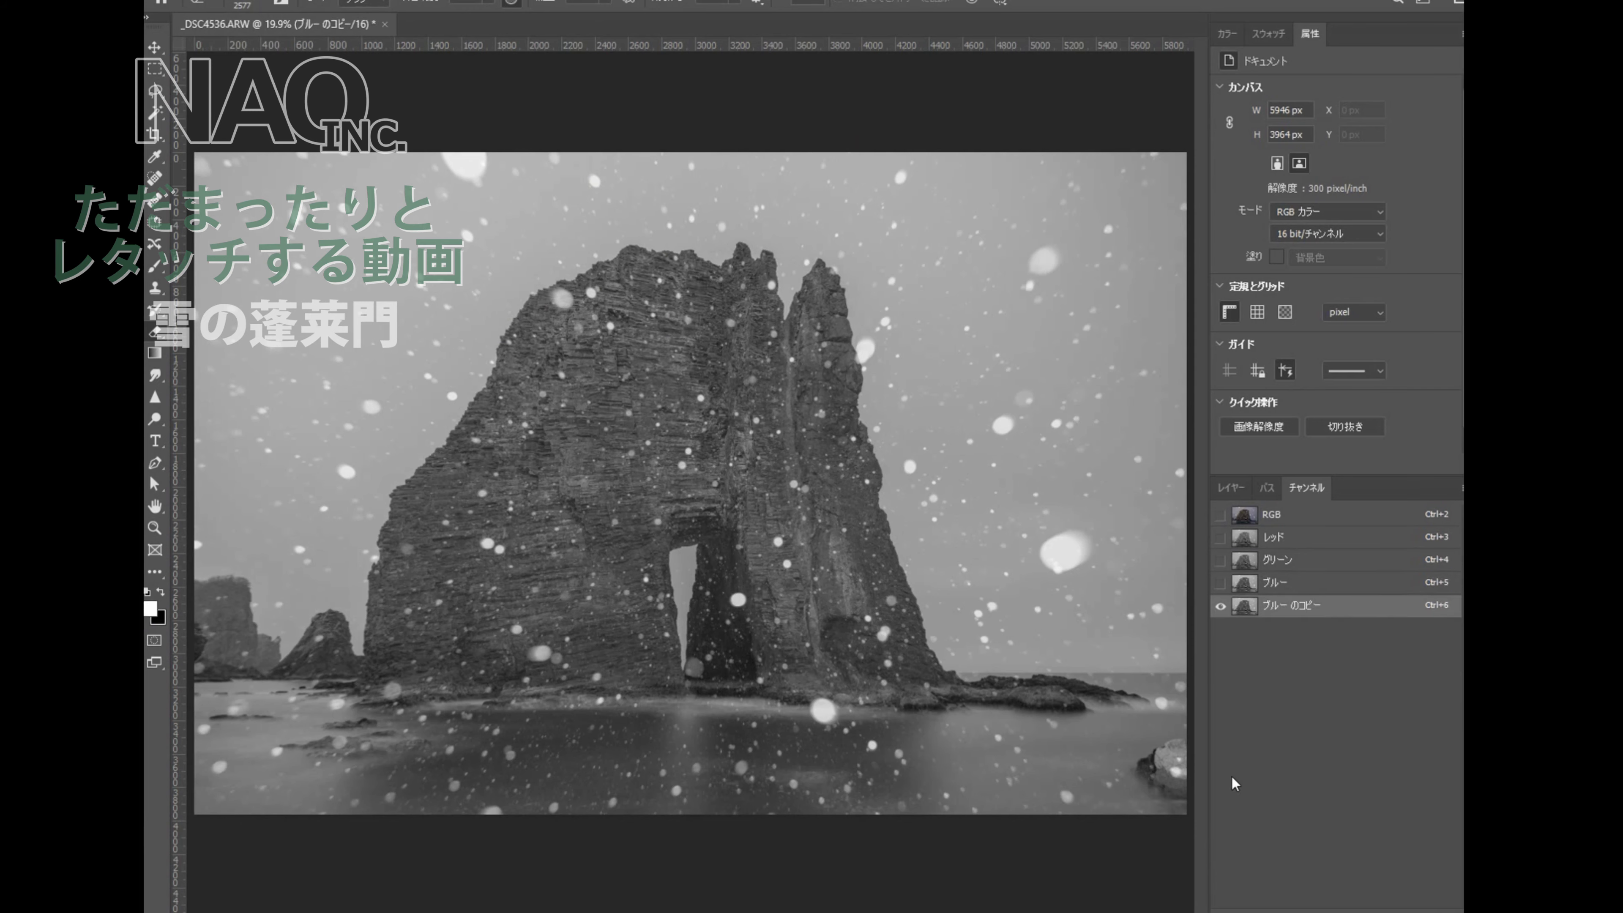
Apply Levels to the blue channel copy with a midtone input of 0.52 and a white input of 176, and invert it.
key(ctrl+l)
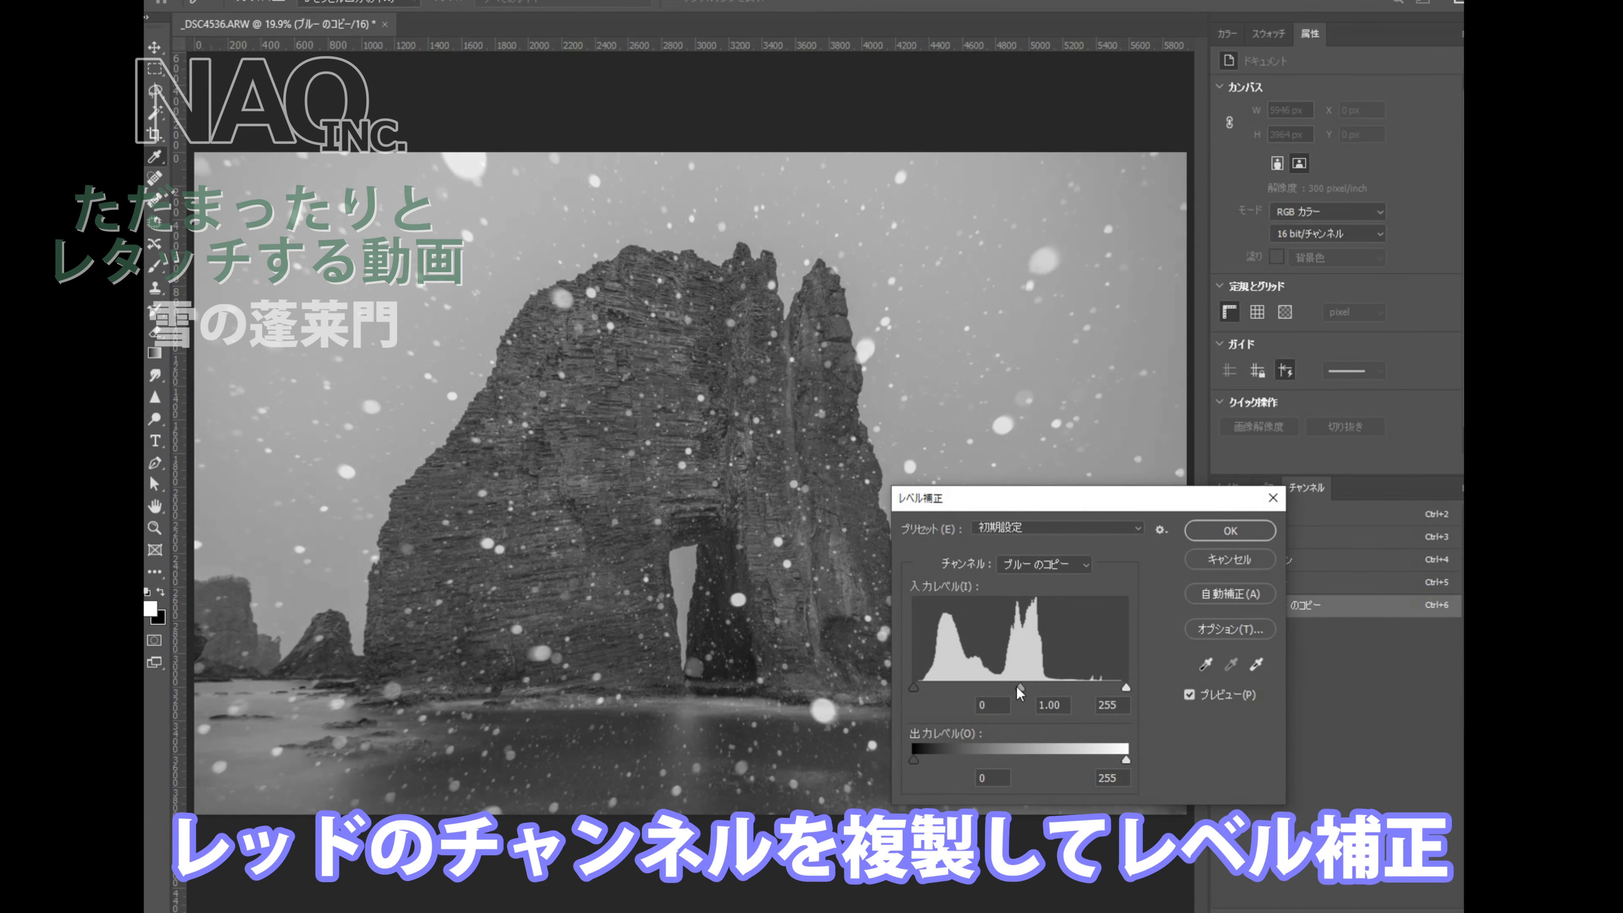
mouse_move(1018, 687)
mouse_down()
mouse_move(1095, 687)
mouse_move(1016, 684)
mouse_up()
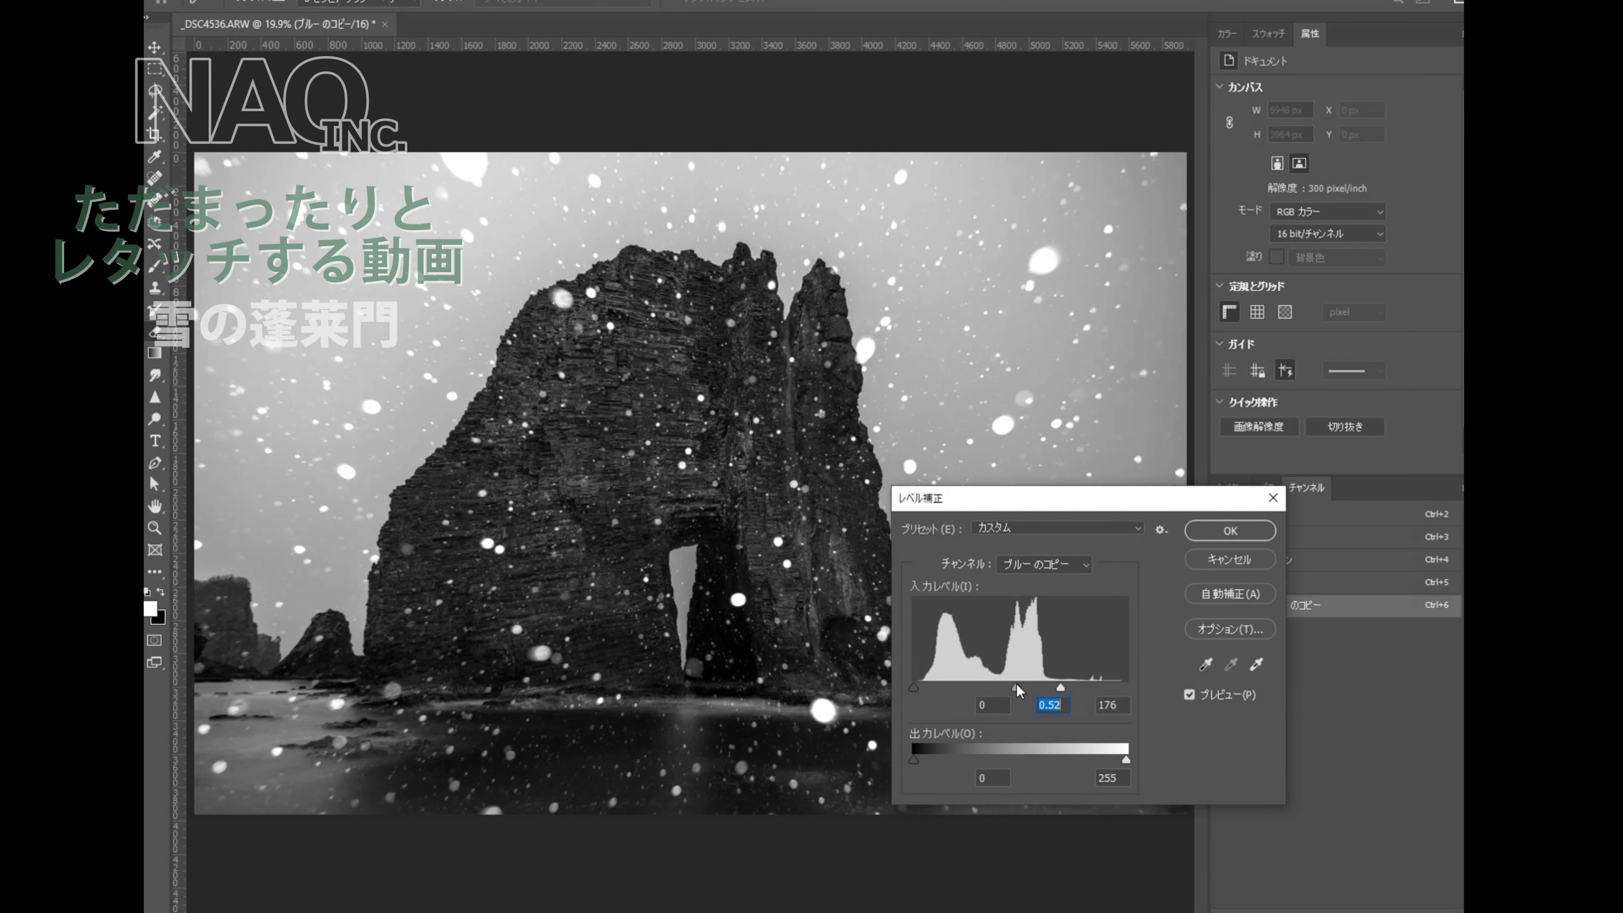
key(Return)
key(ctrl+i)
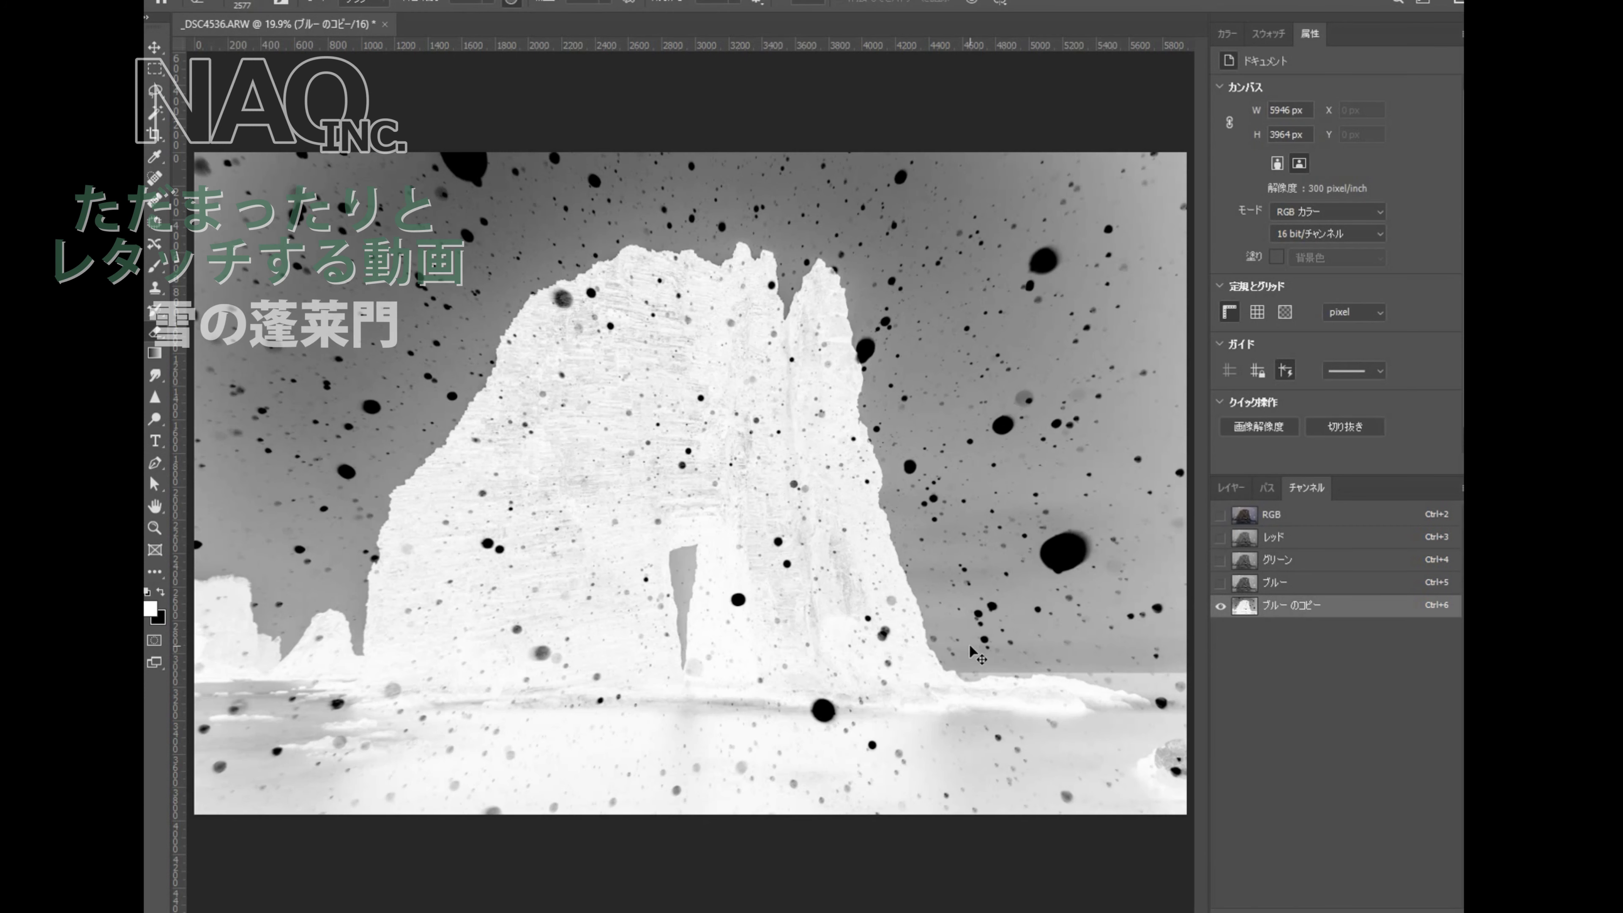
Apply Levels to the inverted channel copy with a midtone input of 0.07 and a white input of 250.
key(ctrl+l)
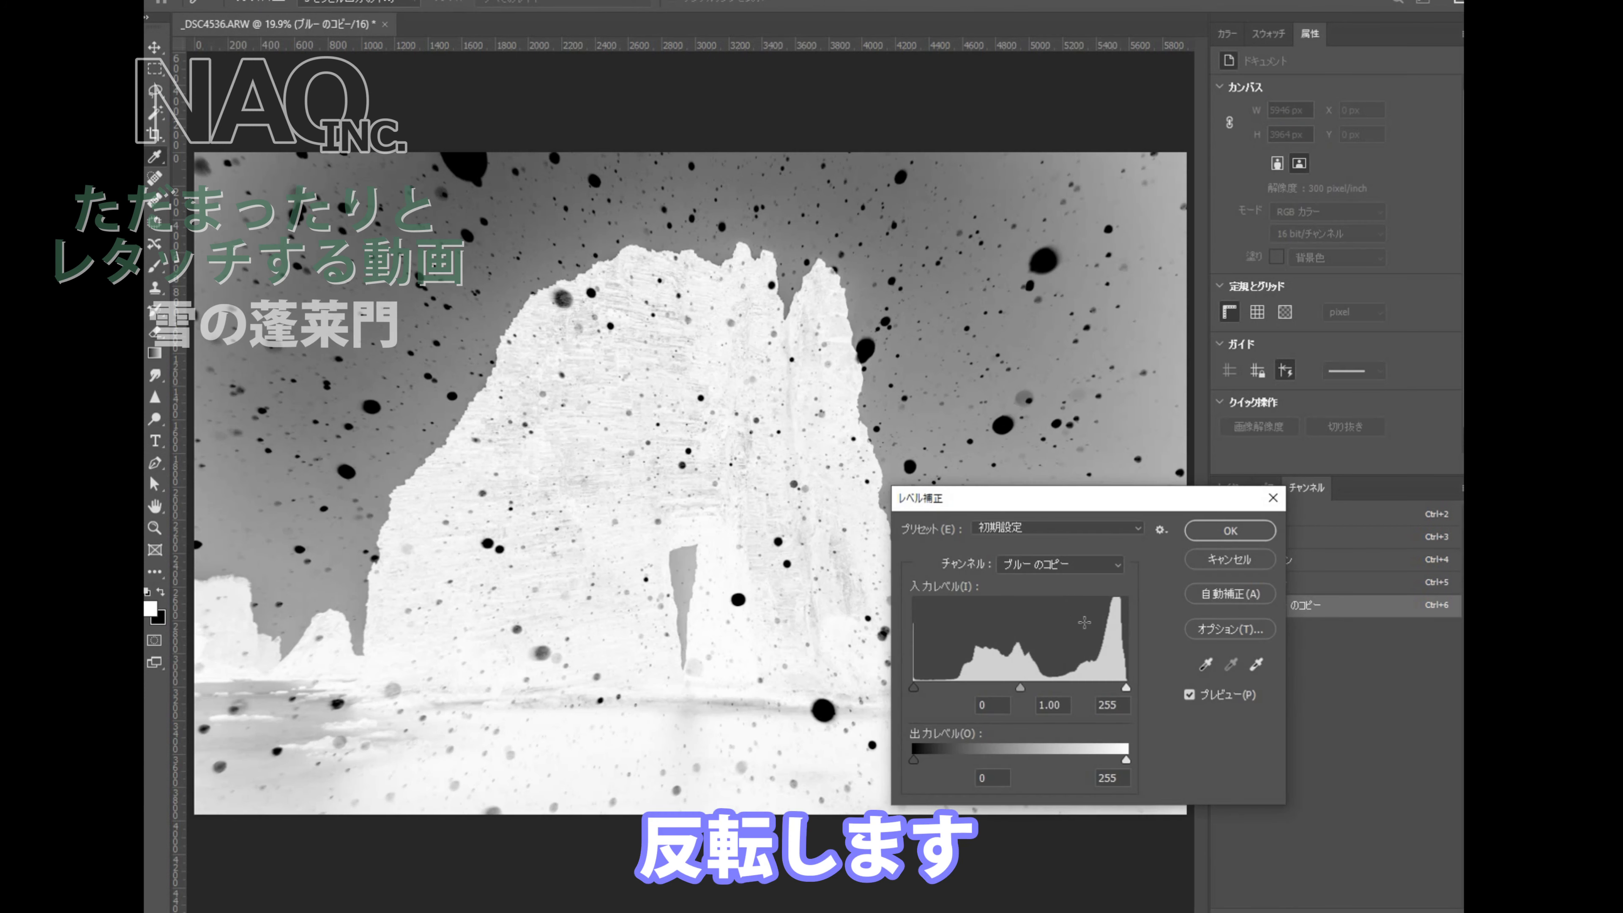
drag(1021, 691, 1116, 688)
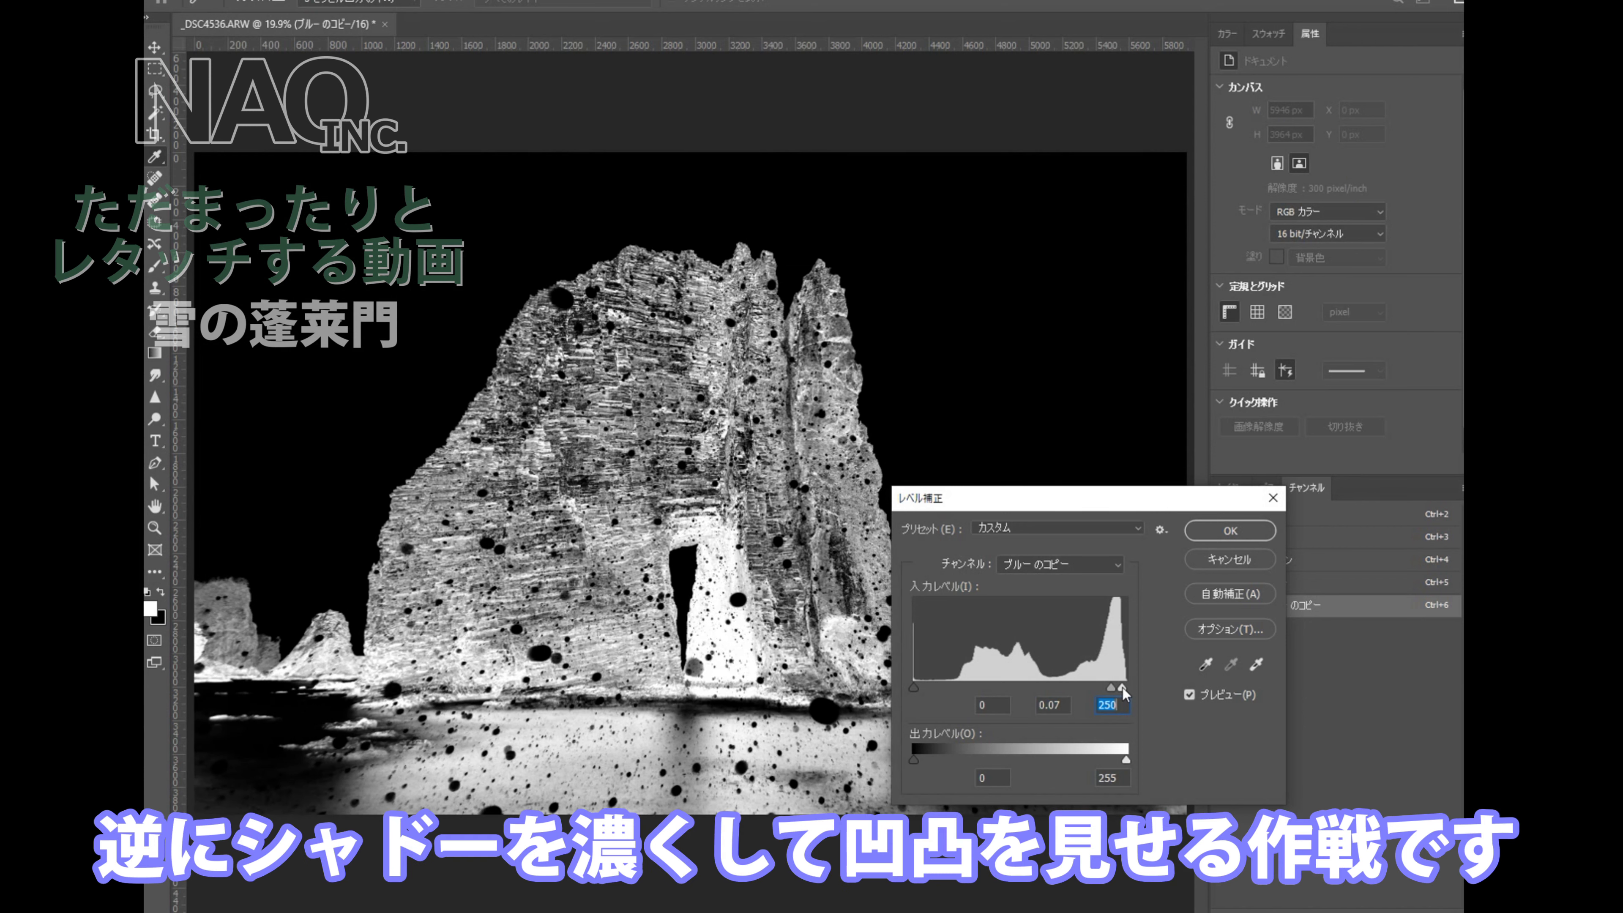
key(Return)
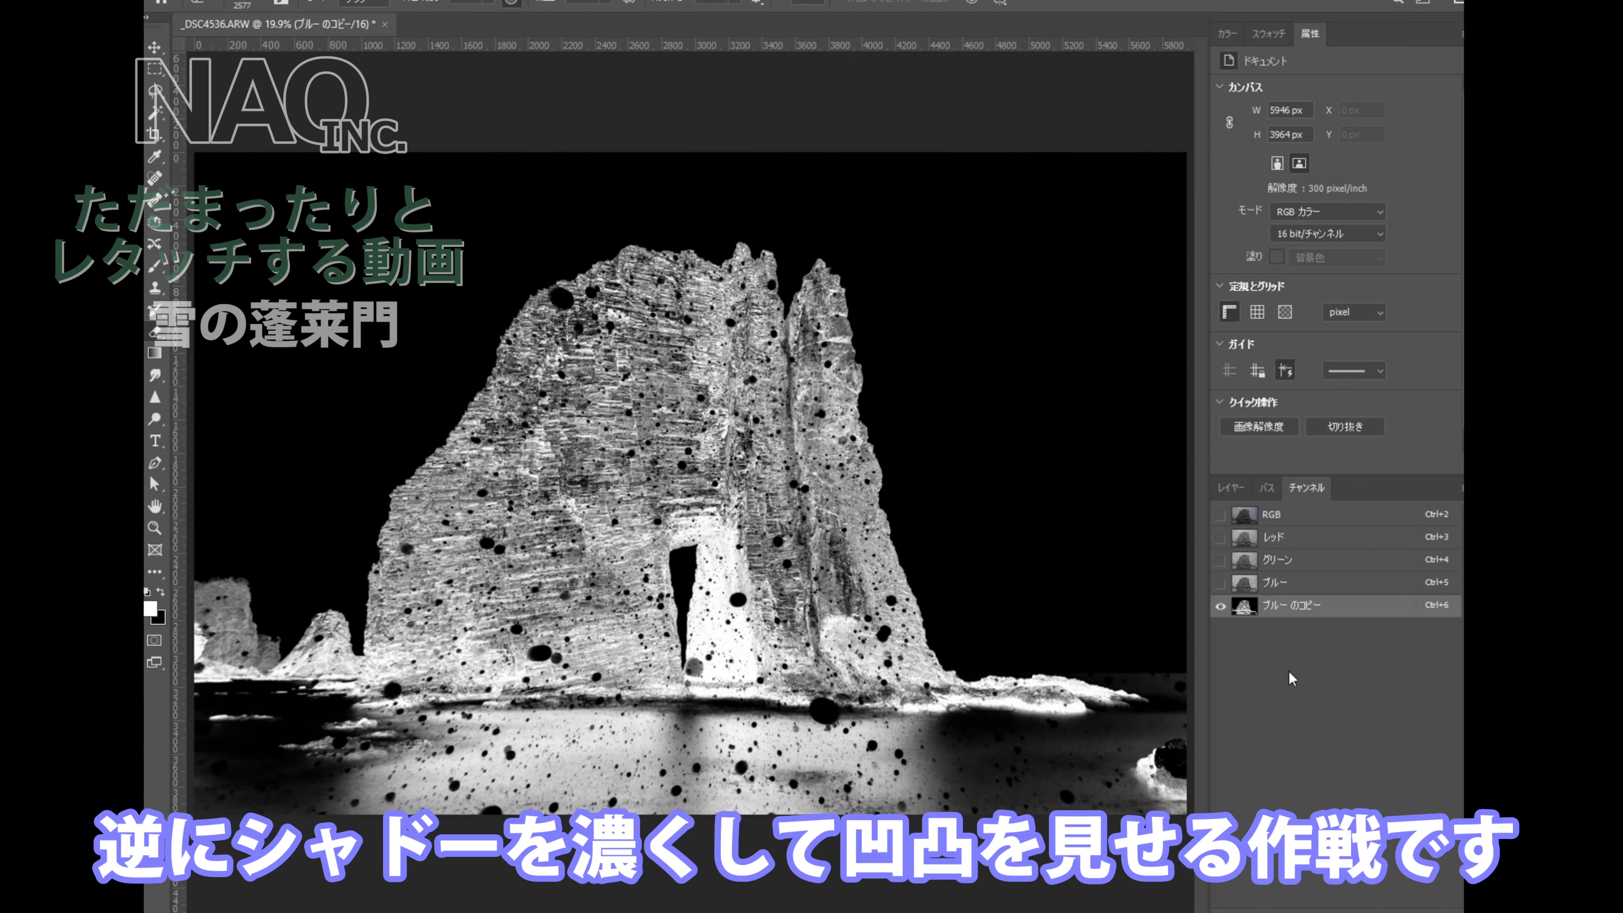
Load the blue channel copy as a selection and add an Exposure adjustment layer masked by it above the background.
ctrl+click(1244, 608)
click(1286, 509)
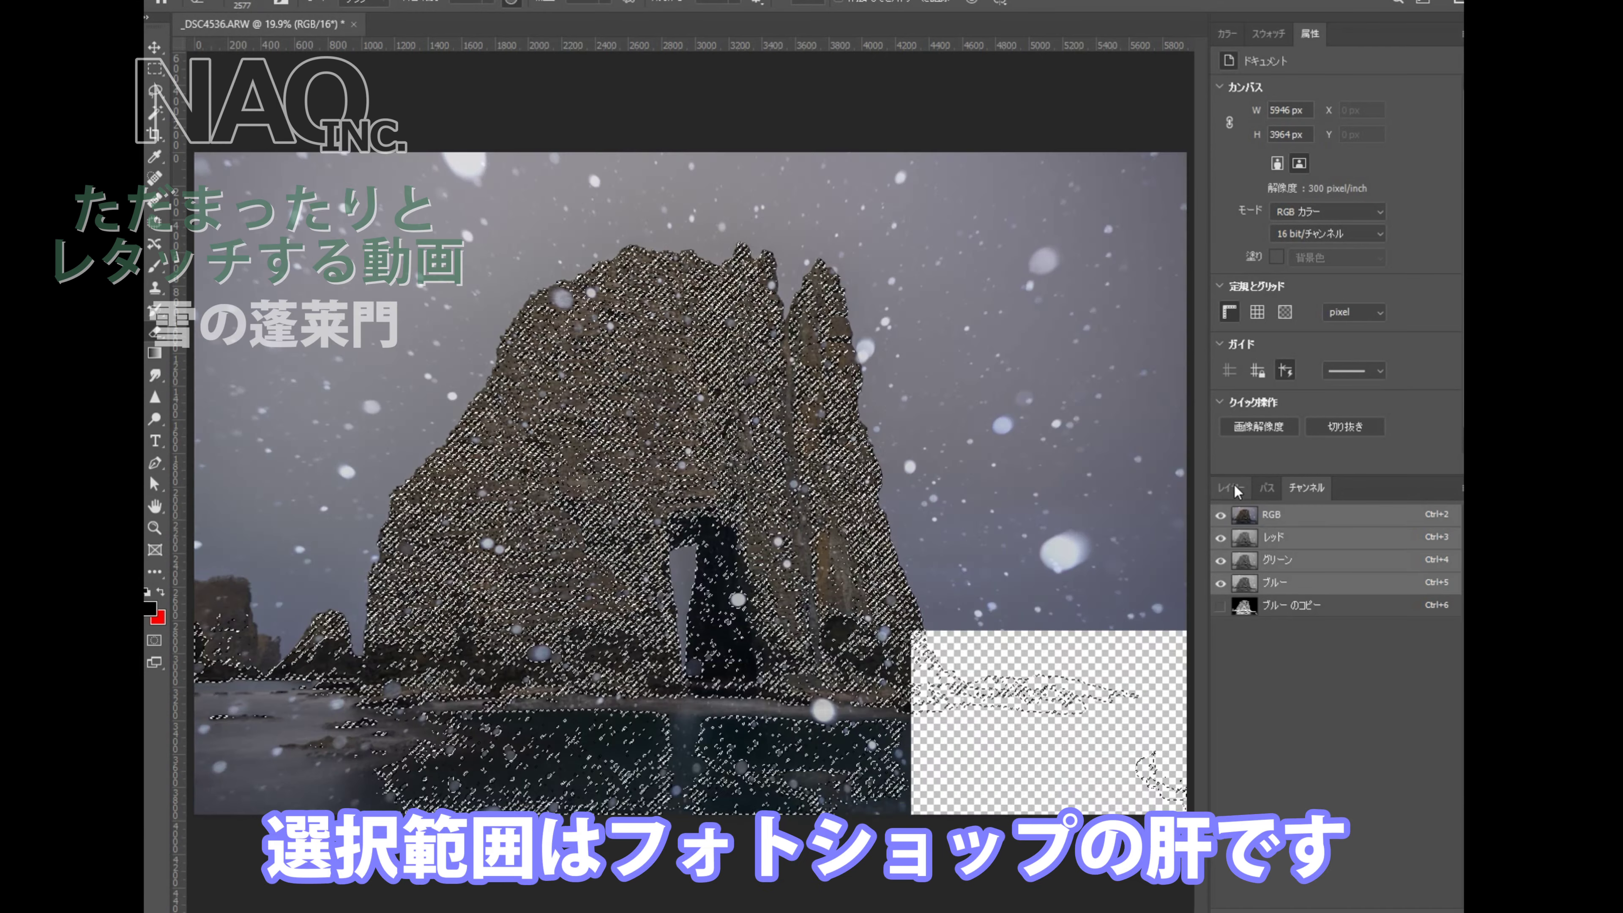
click(1234, 486)
click(1352, 911)
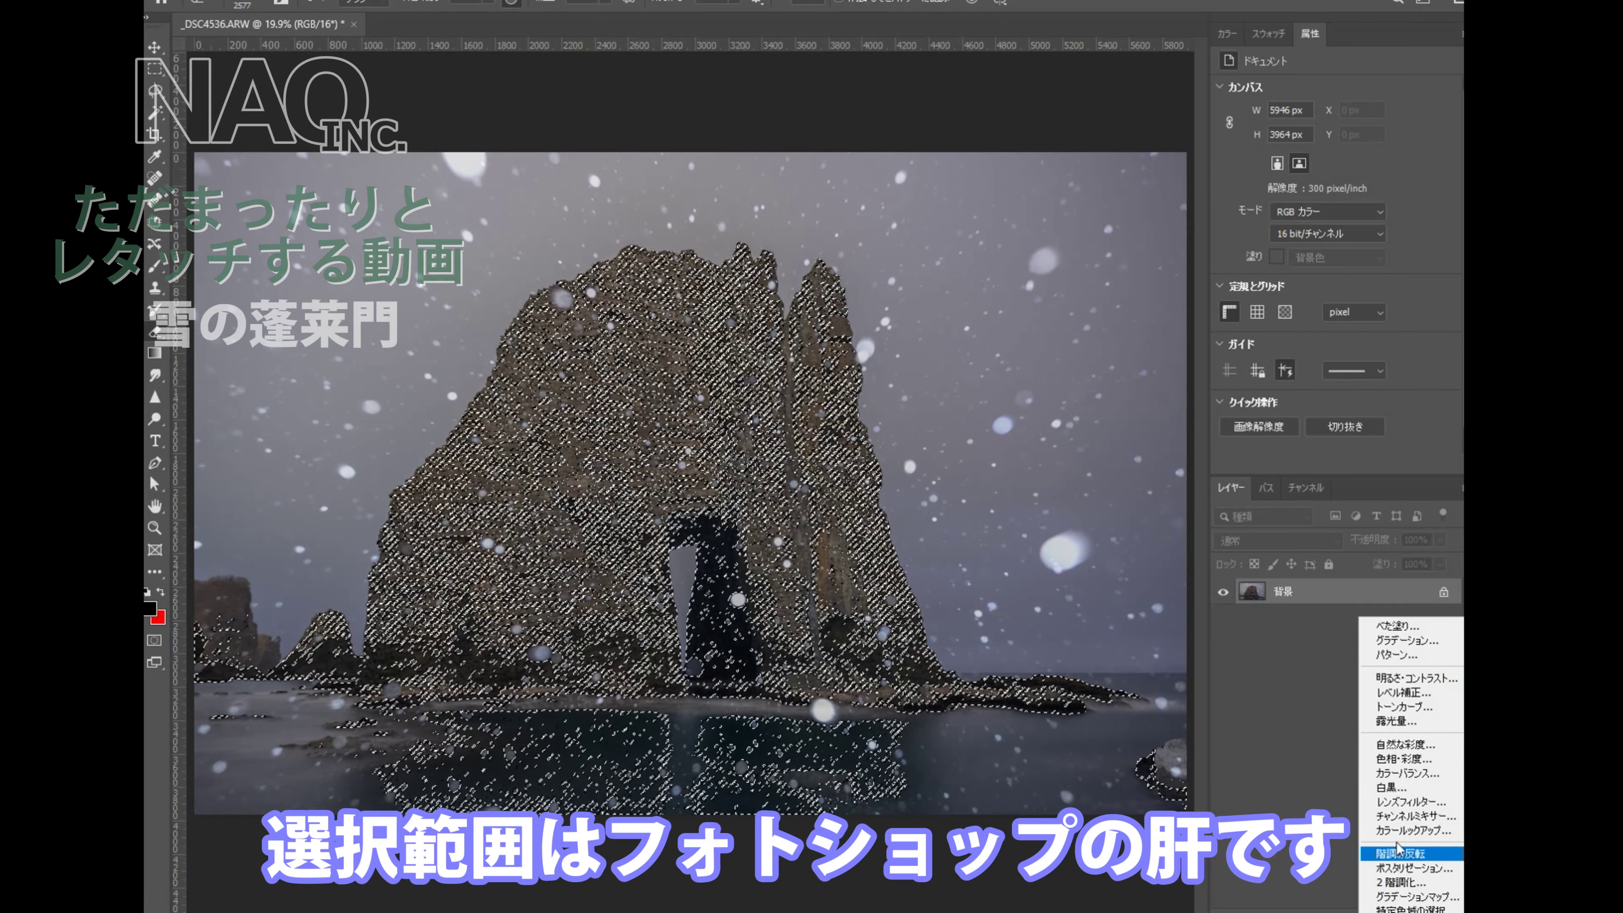
click(1396, 720)
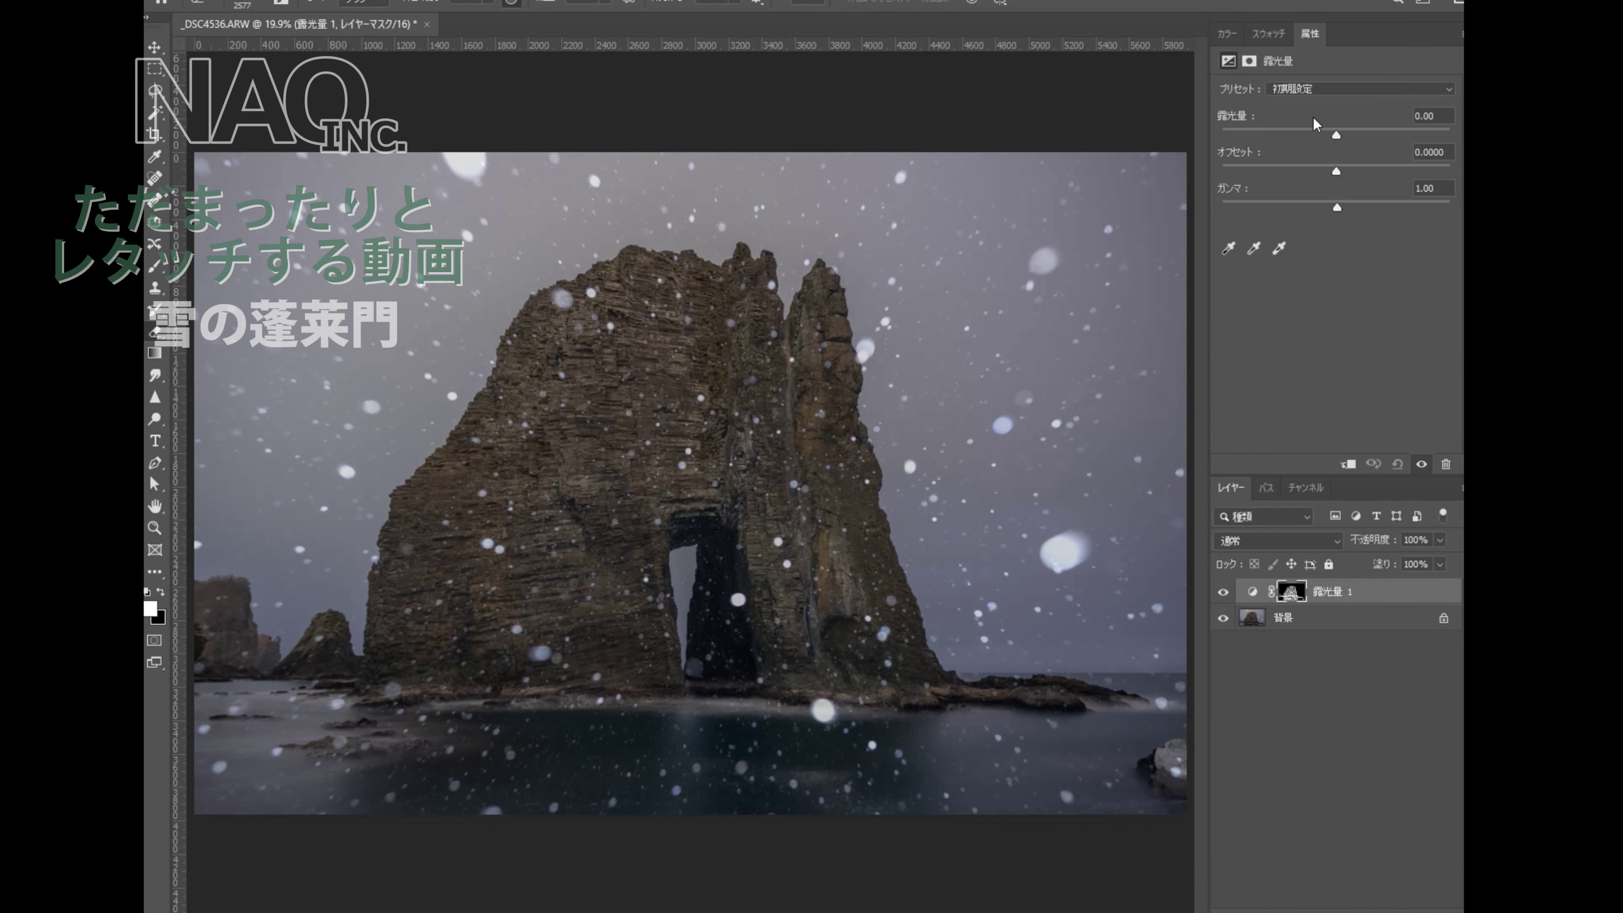
Set the Exposure adjustment layer's exposure to -0.17 and its gamma to 0.90.
drag(1335, 134, 1330, 139)
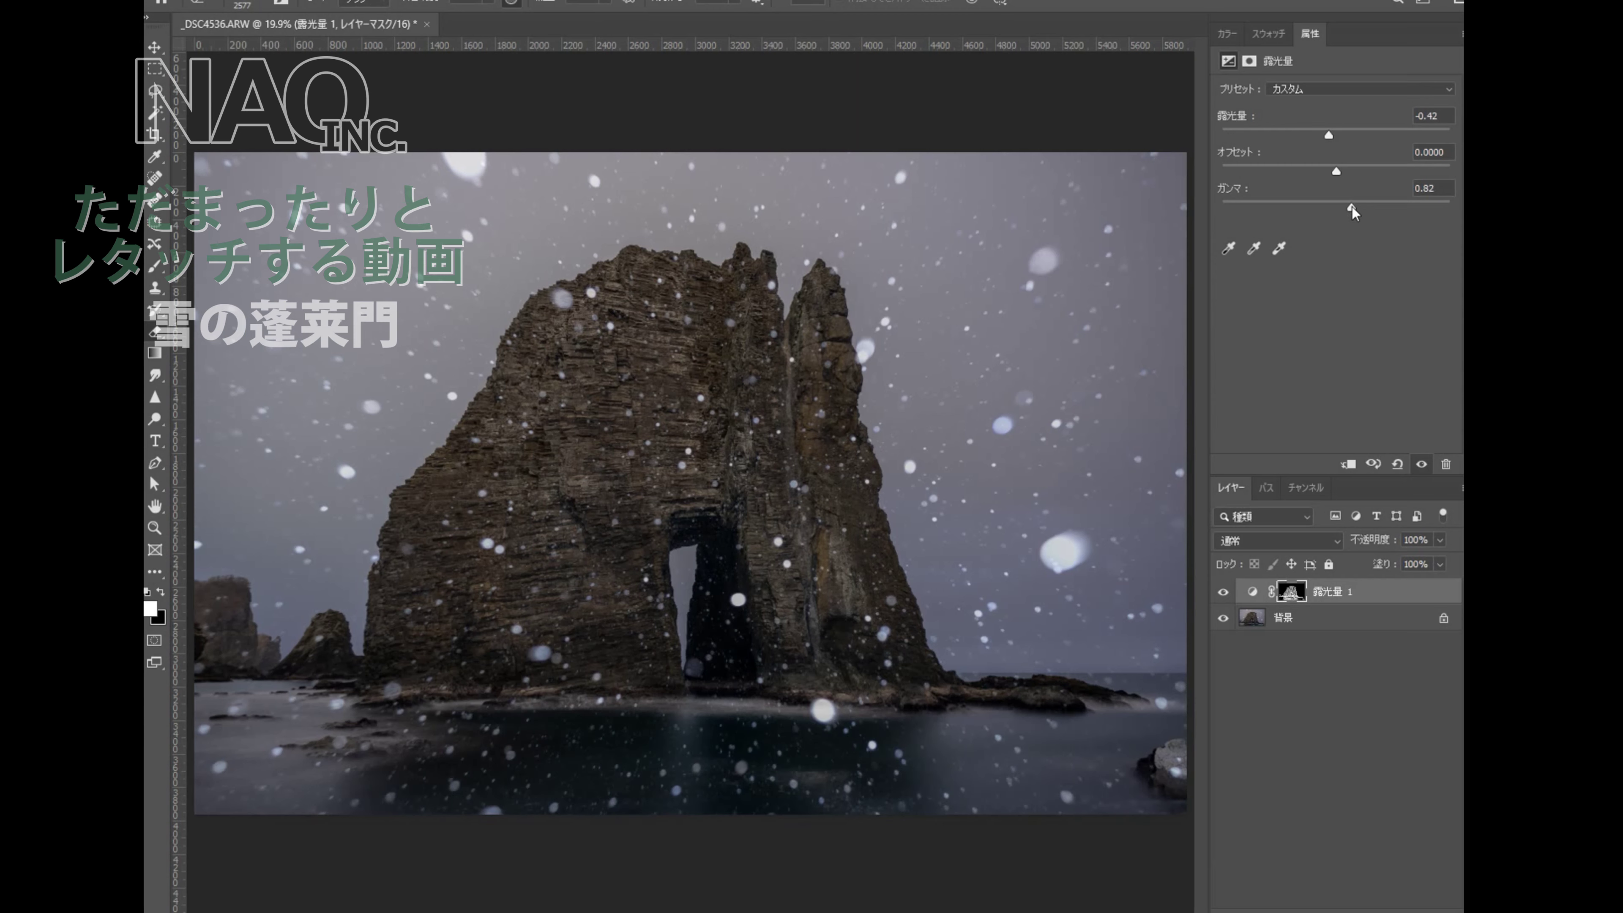
drag(1339, 207, 1350, 206)
drag(1332, 131, 1333, 132)
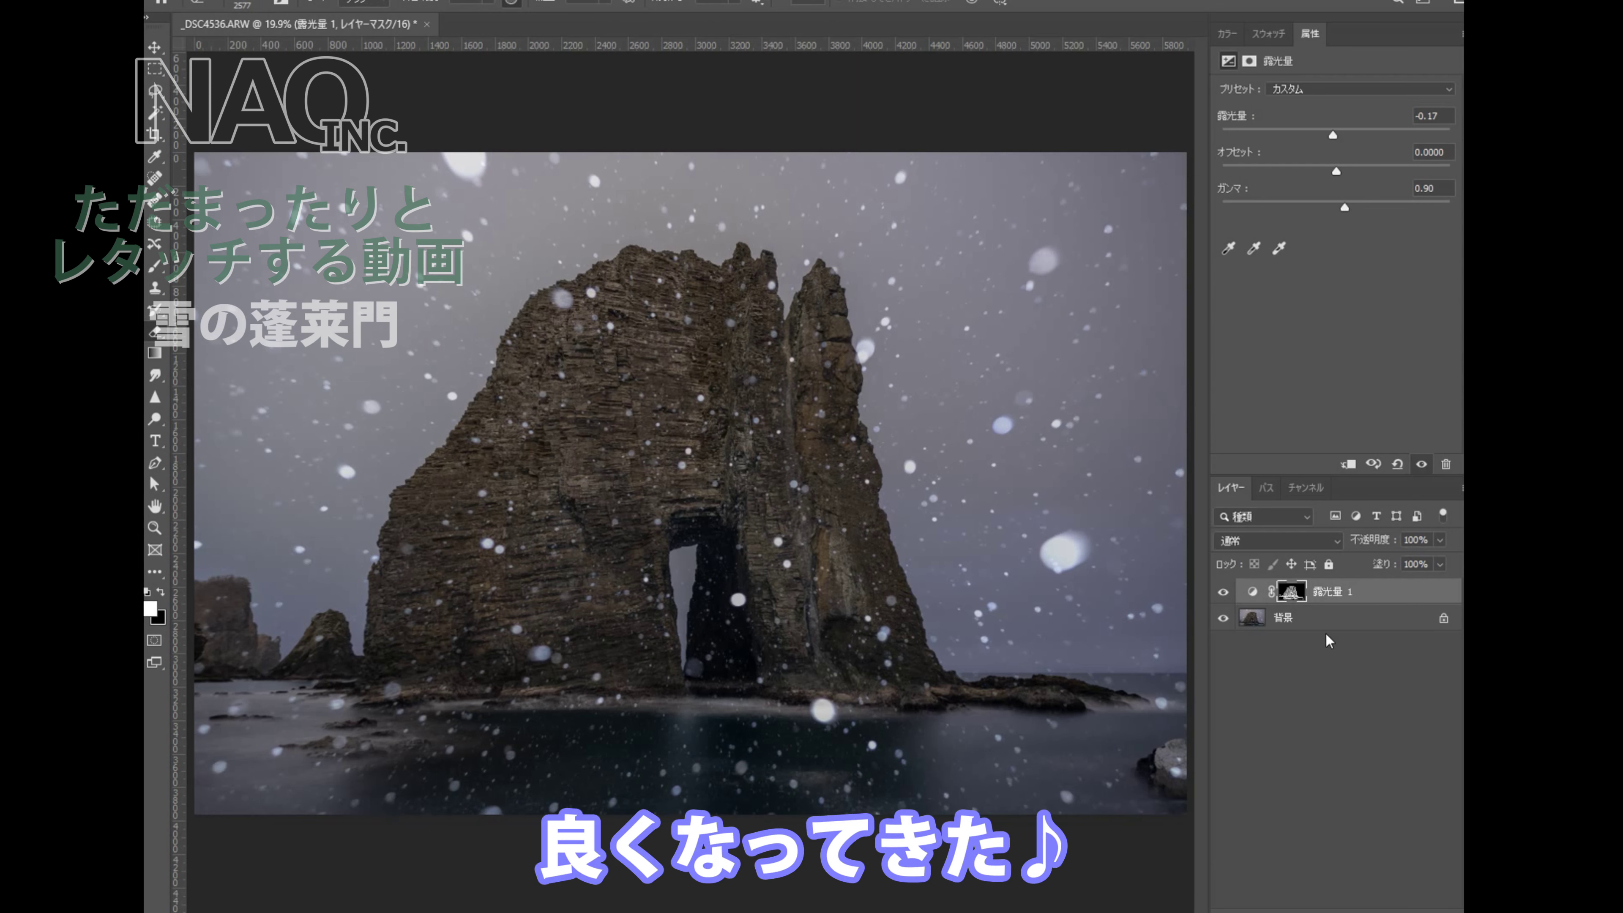
Duplicate the background layer's red channel and apply Levels to the copy with a midtone input of 0.71 and a white input of 165.
click(1323, 619)
click(1312, 490)
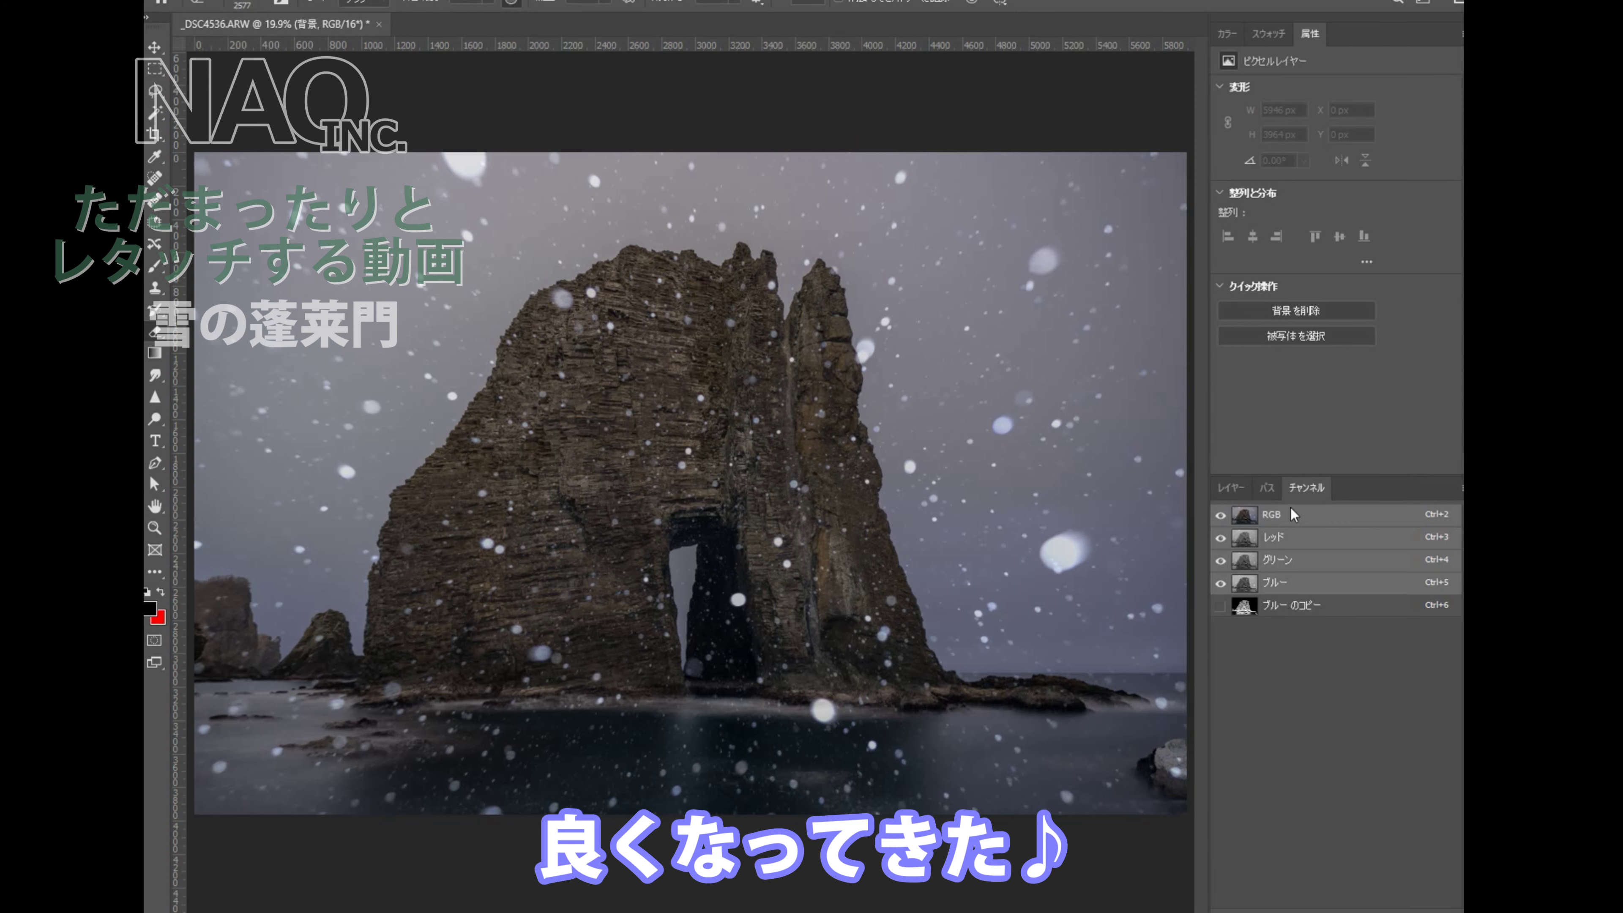
click(1297, 541)
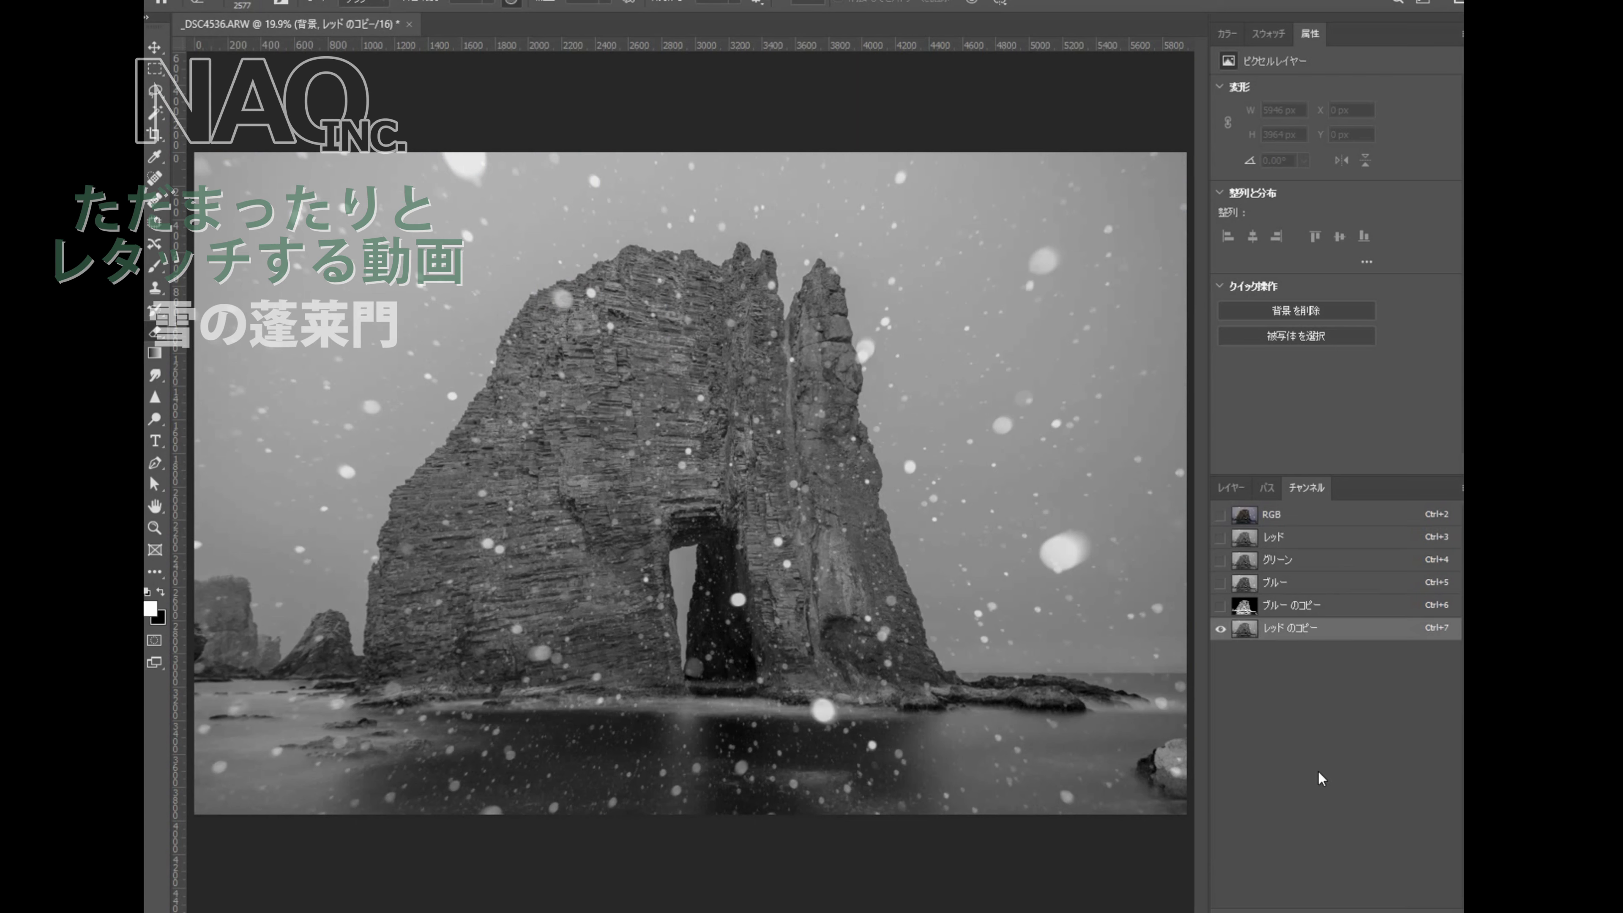
key(i)
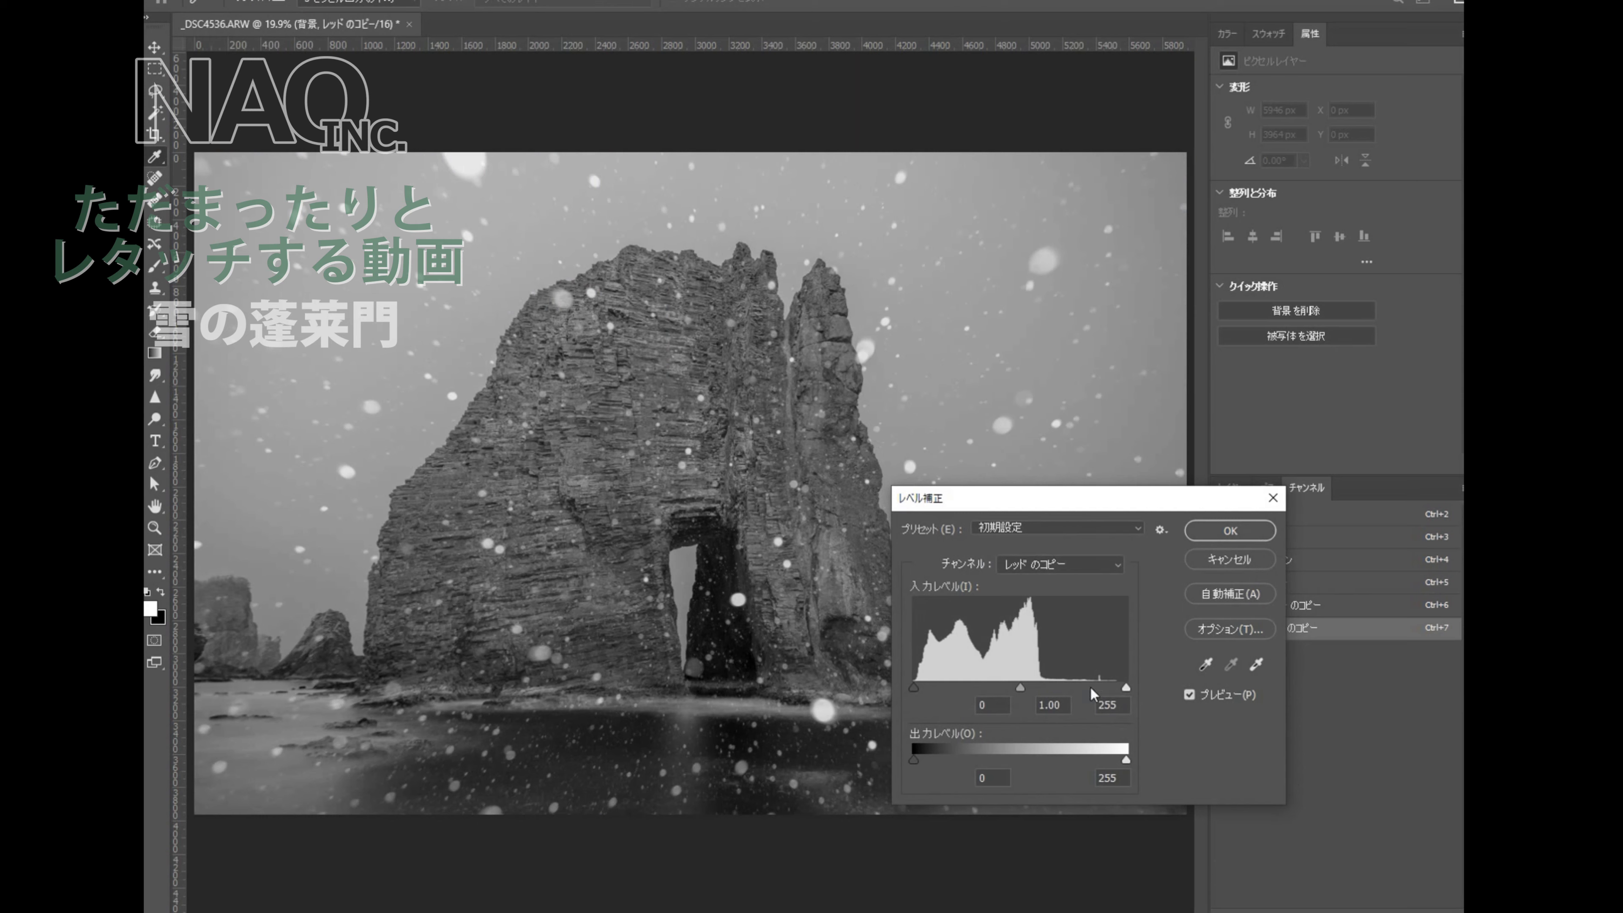
mouse_move(1020, 687)
mouse_down()
mouse_move(1107, 689)
mouse_move(999, 691)
mouse_up()
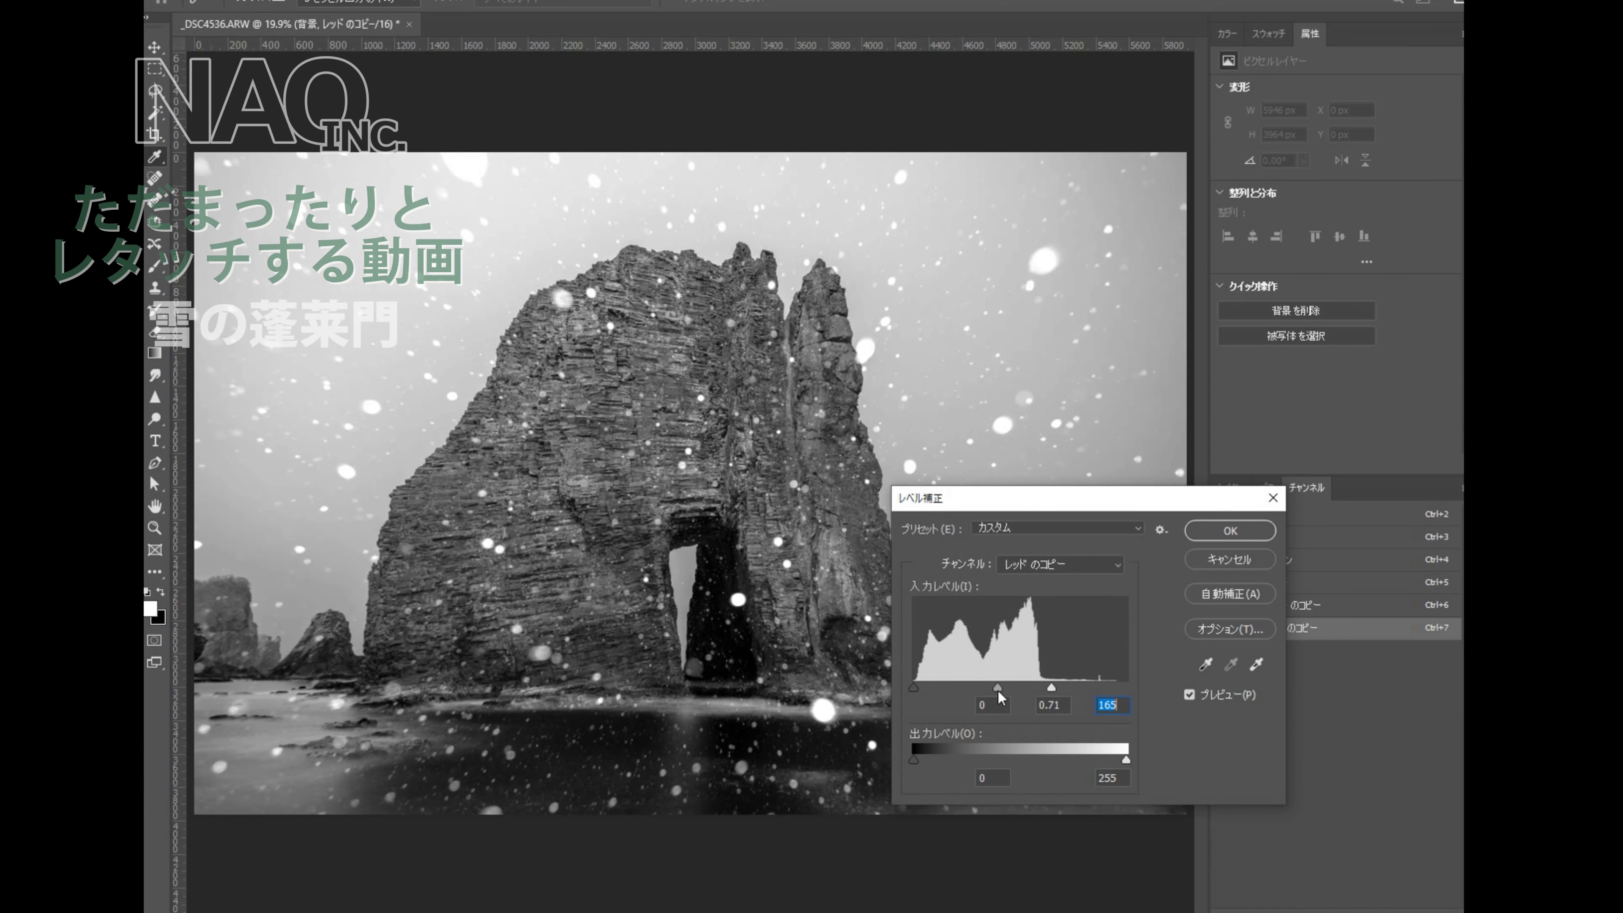
click(1231, 530)
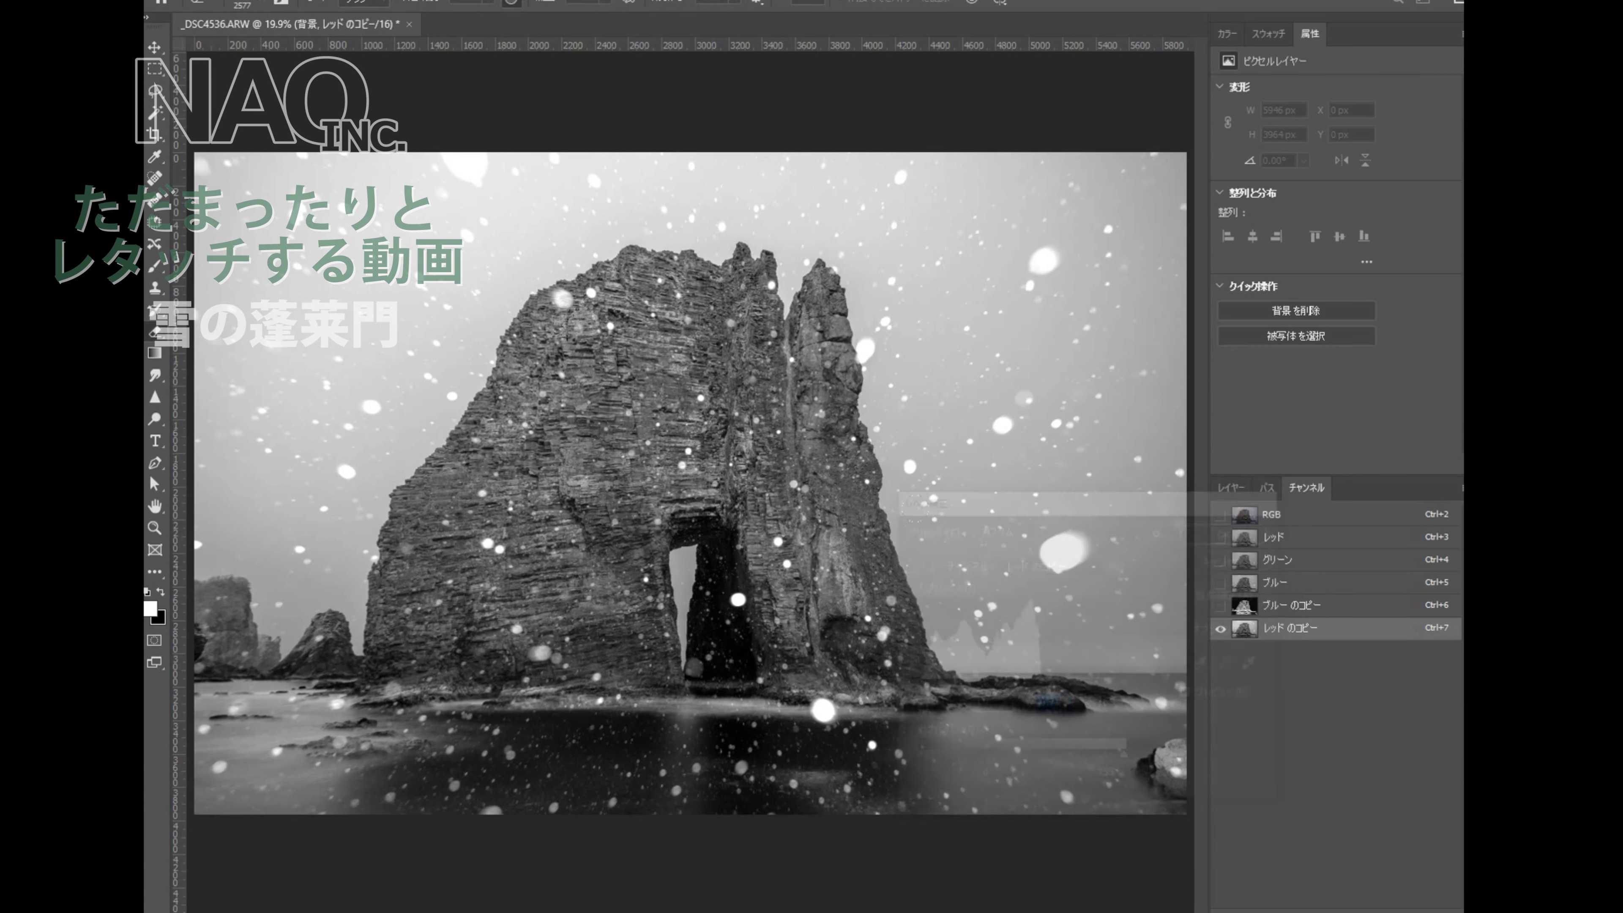
Load the red channel copy as a selection and add a Curves adjustment layer masked by it above the background.
ctrl+click(1253, 633)
click(1283, 514)
click(1239, 496)
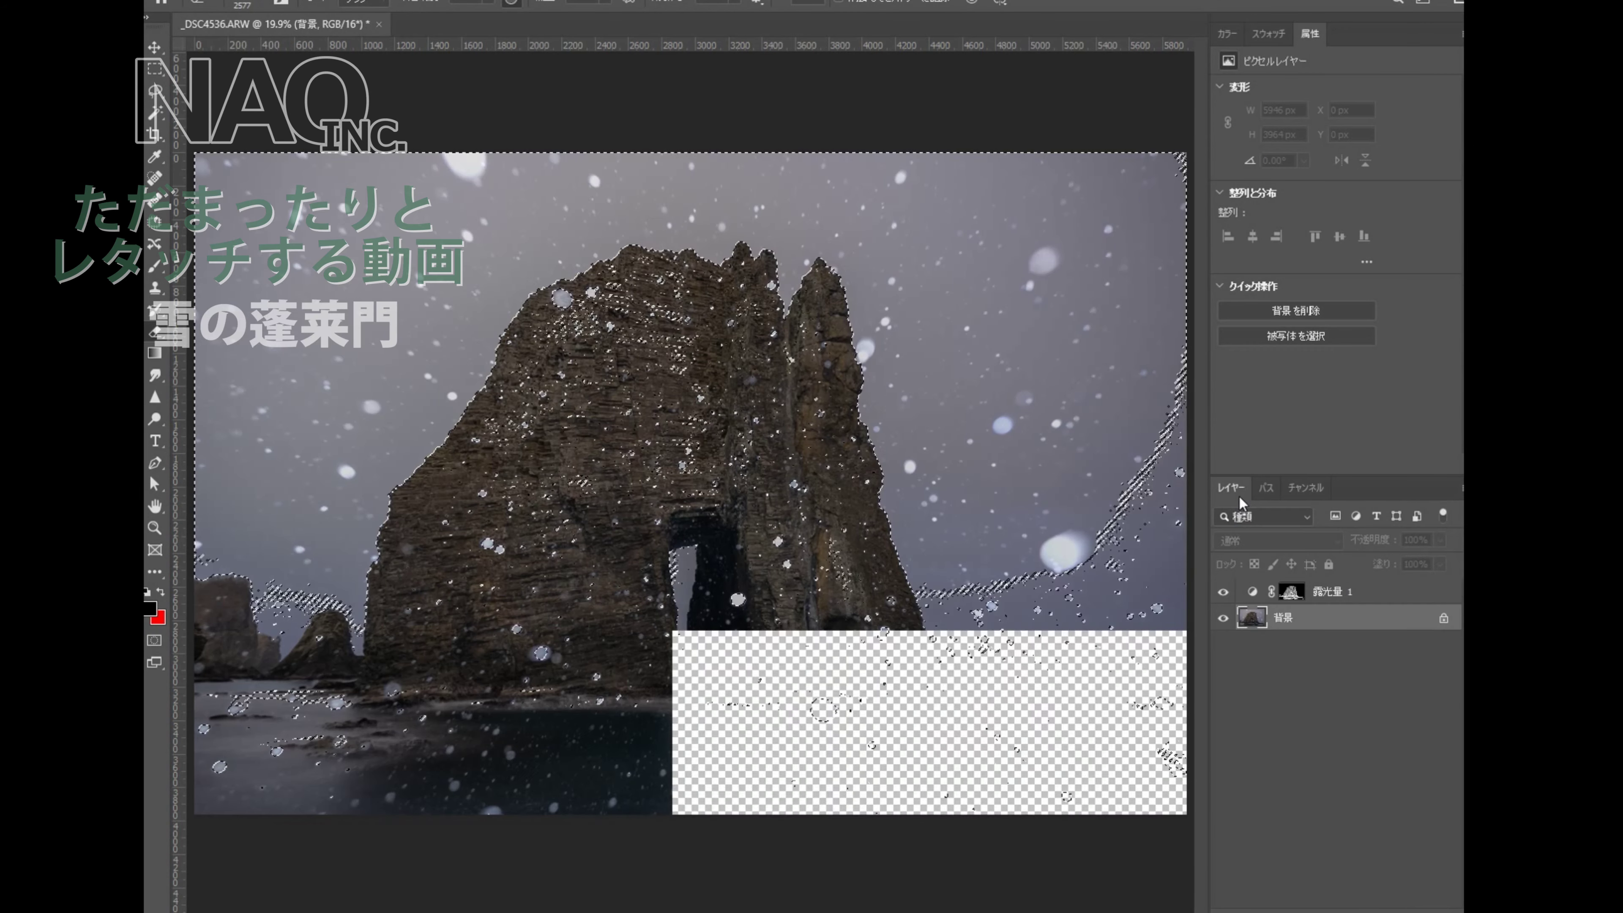
click(1365, 908)
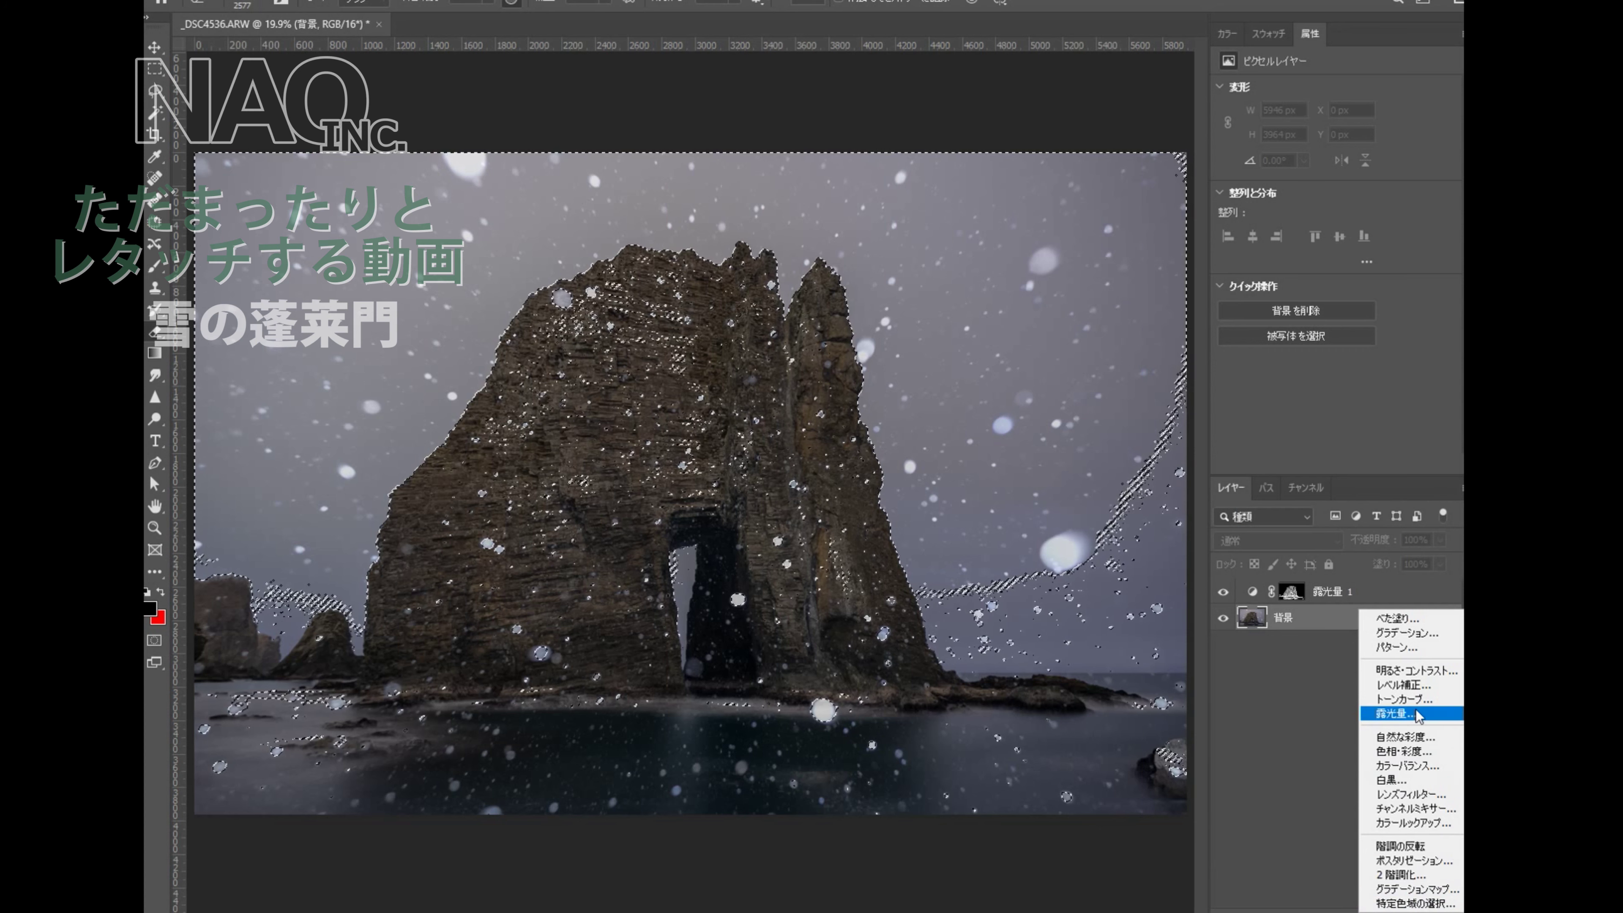
click(1405, 699)
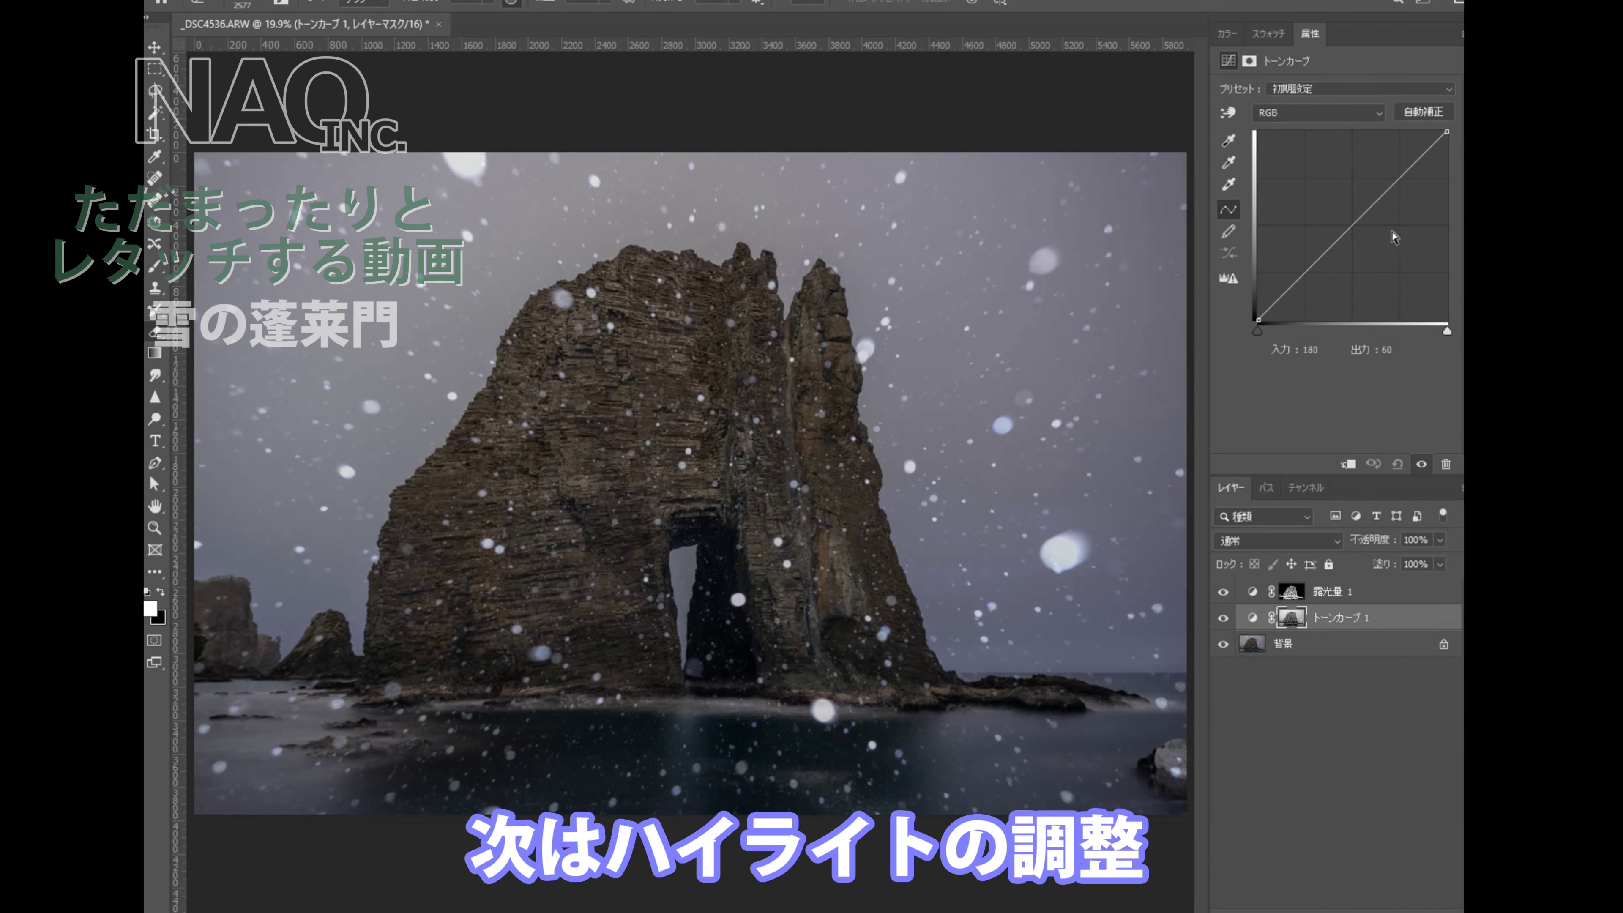
Shape the RGB curve with points at input 66, output 73 and input 116, output 135, lower its highlight point, and compare before and after.
click(1416, 154)
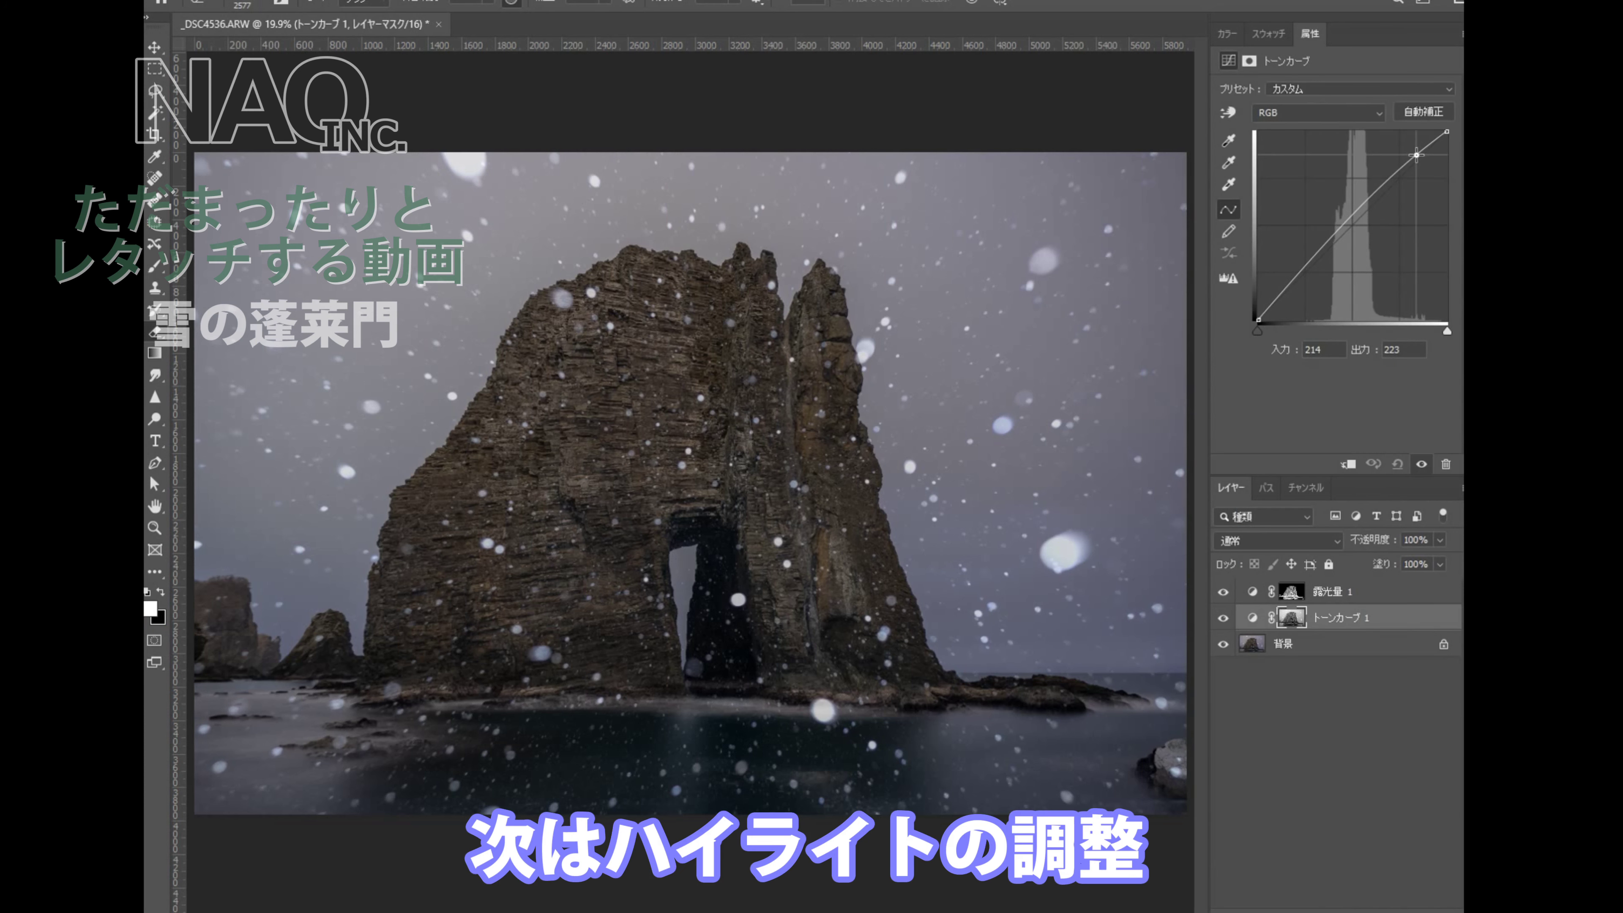
drag(1371, 201, 1362, 207)
click(1311, 262)
drag(1315, 265, 1317, 266)
drag(1359, 211, 1354, 207)
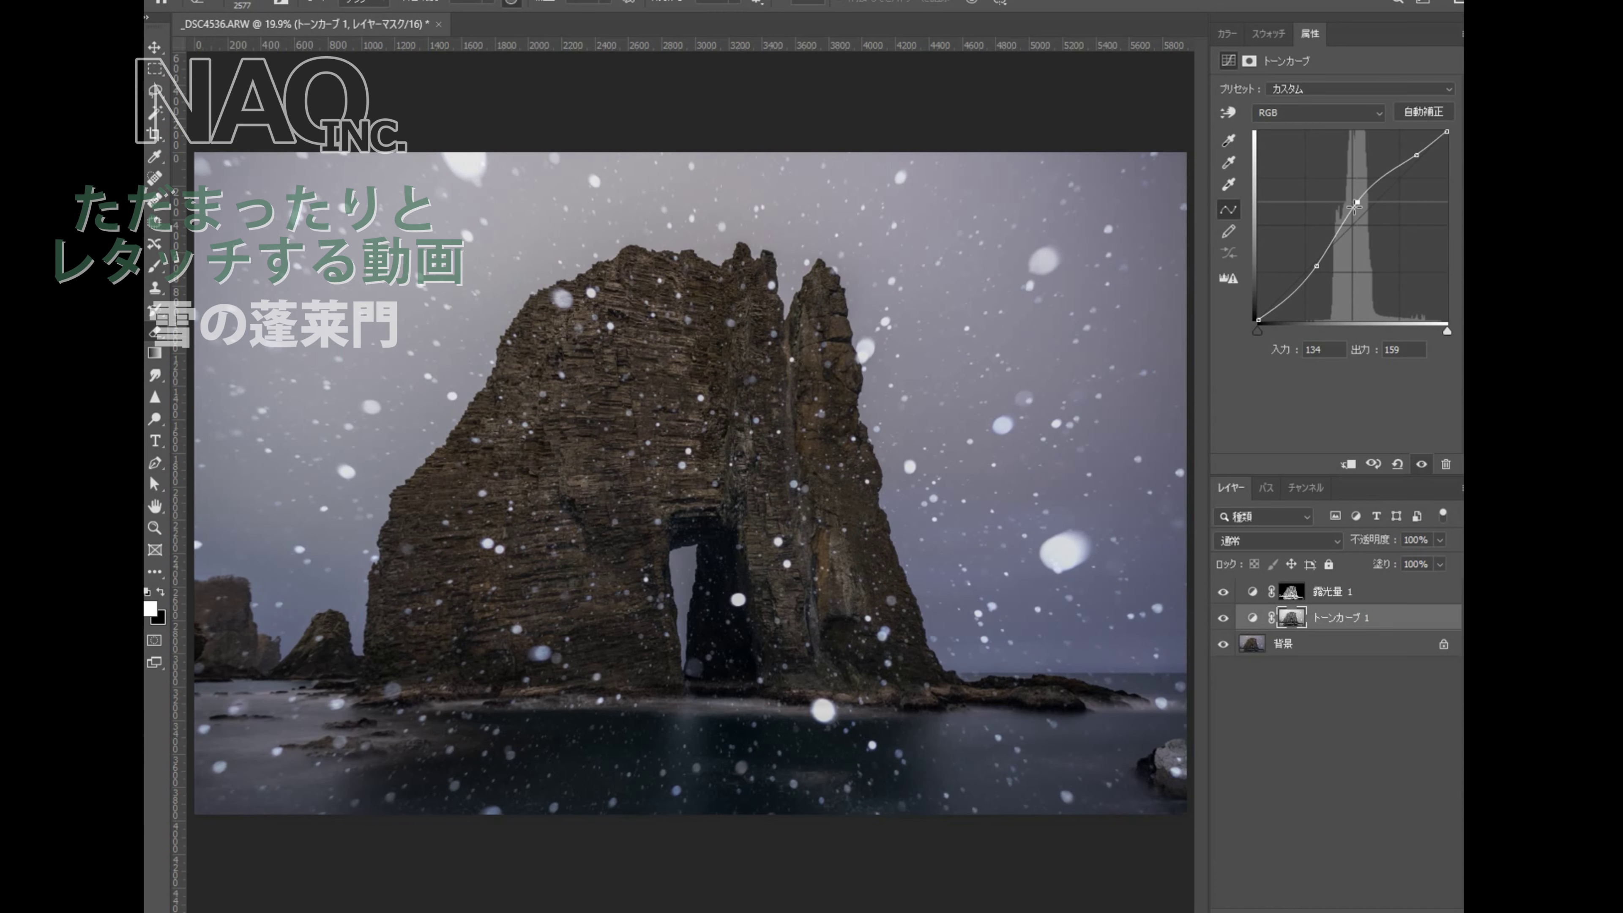
drag(1315, 268, 1304, 254)
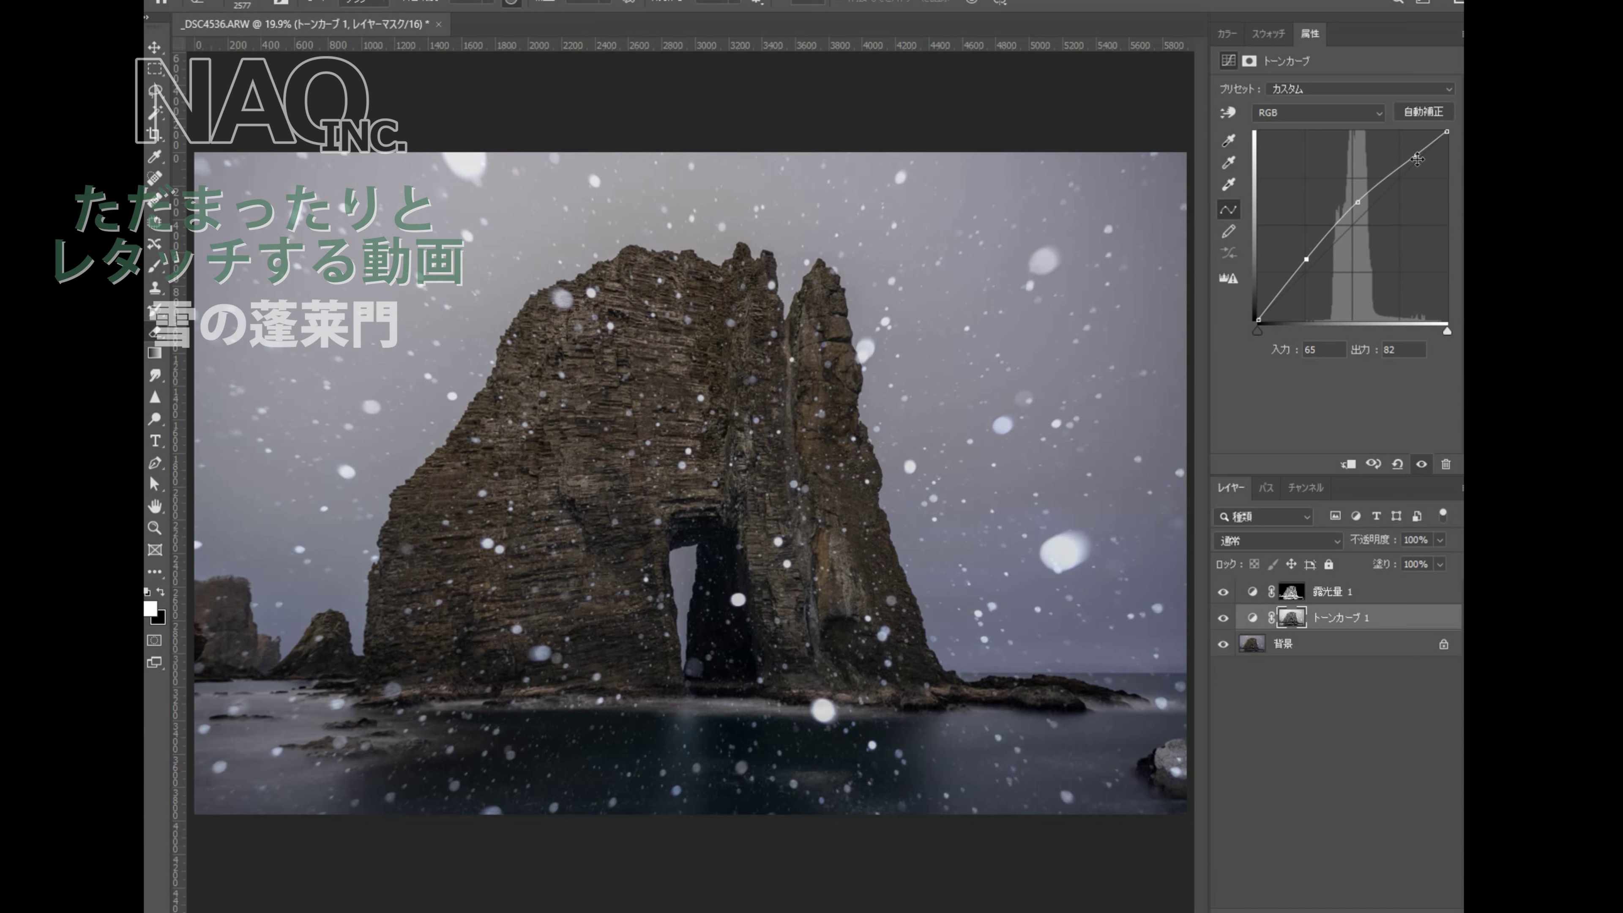
drag(1417, 158, 1307, 266)
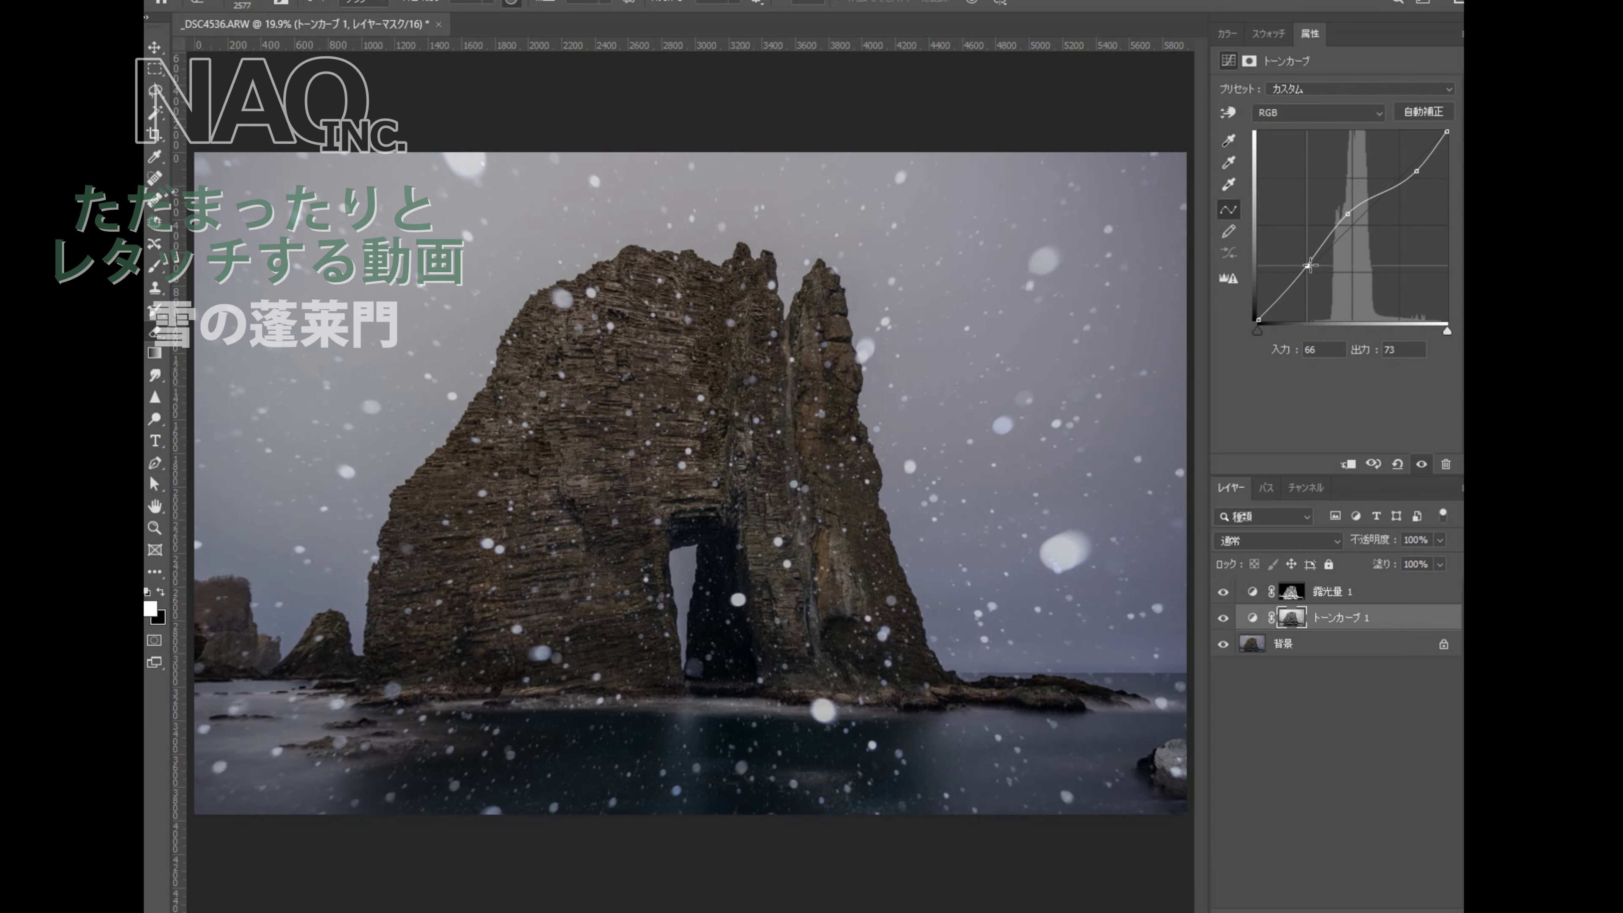
drag(1348, 213, 1344, 220)
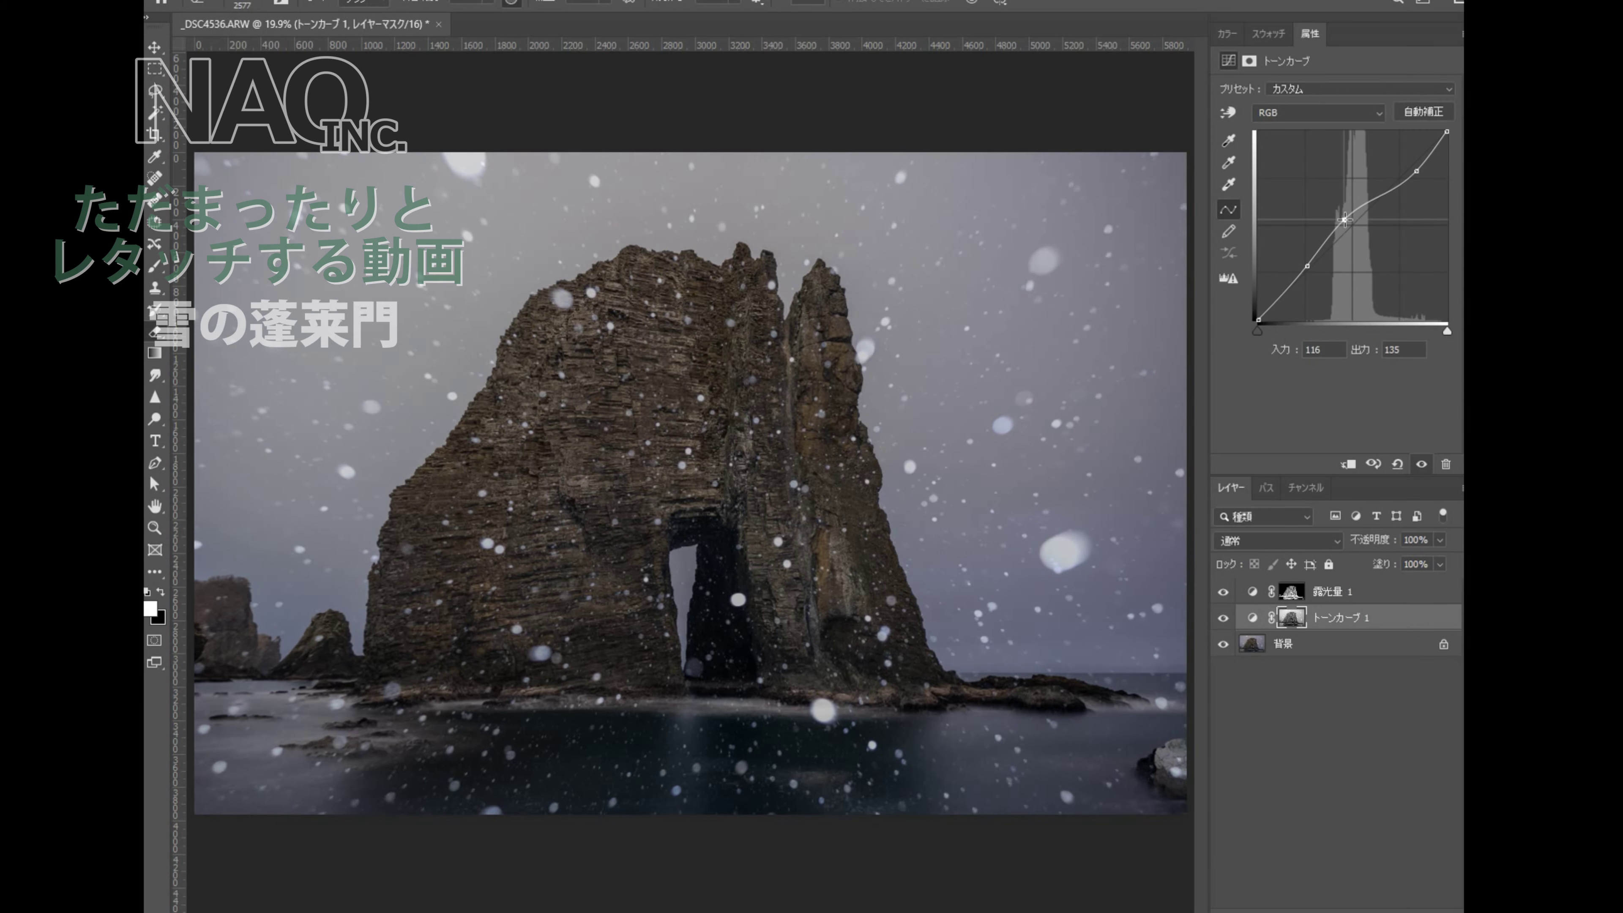
click(1222, 620)
click(1223, 620)
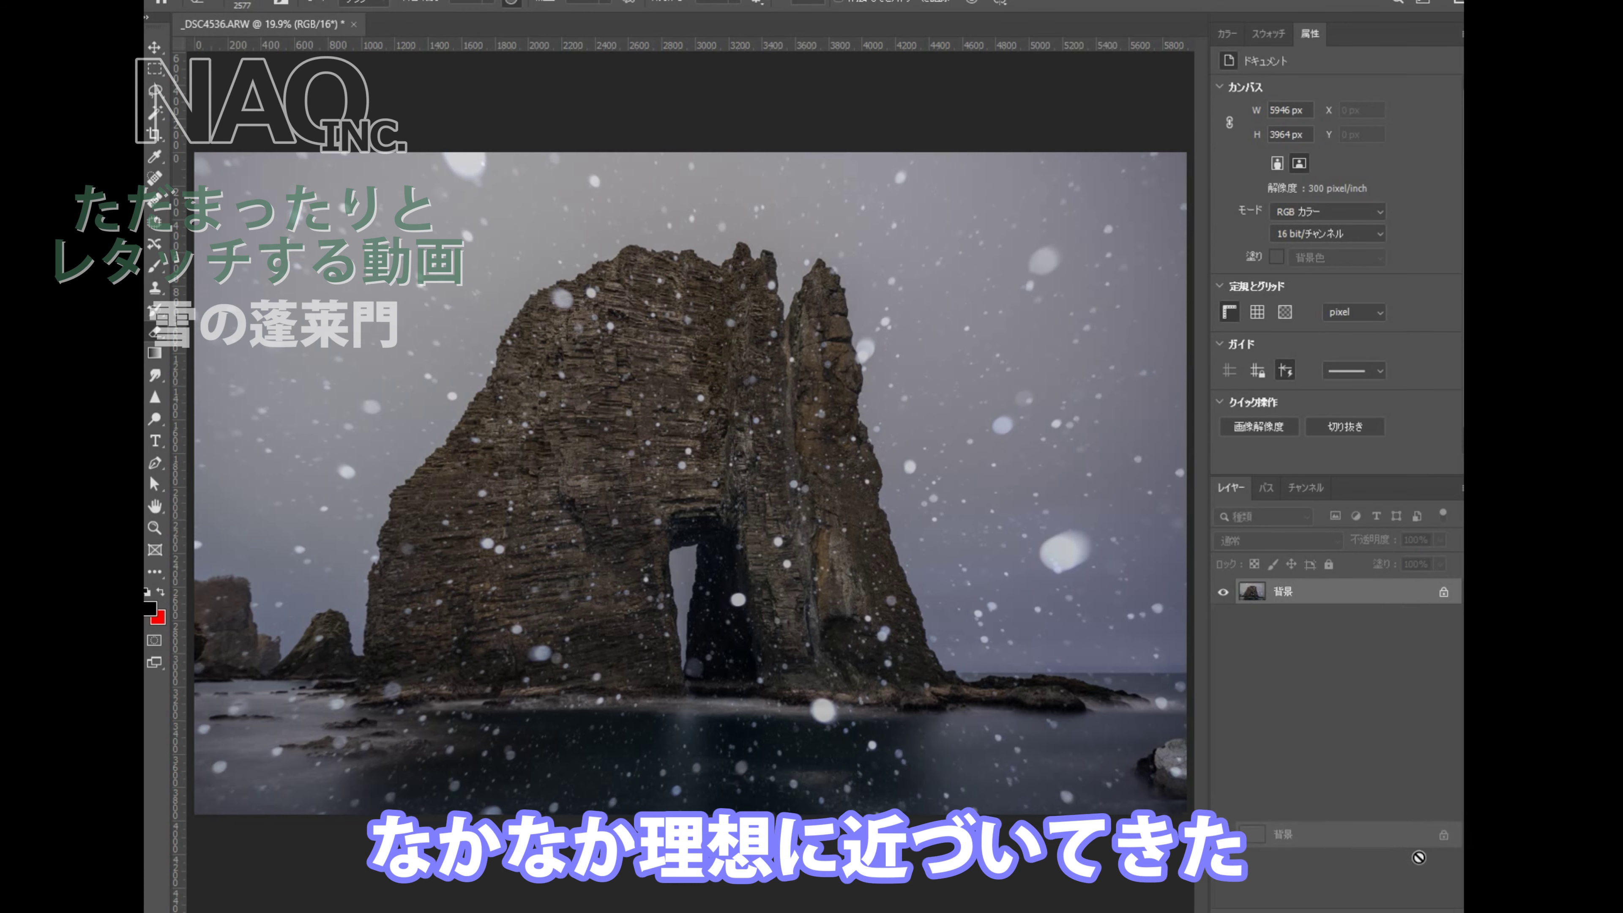
Flatten the adjustment layers into the background and duplicate the background layer.
key(ctrl+j)
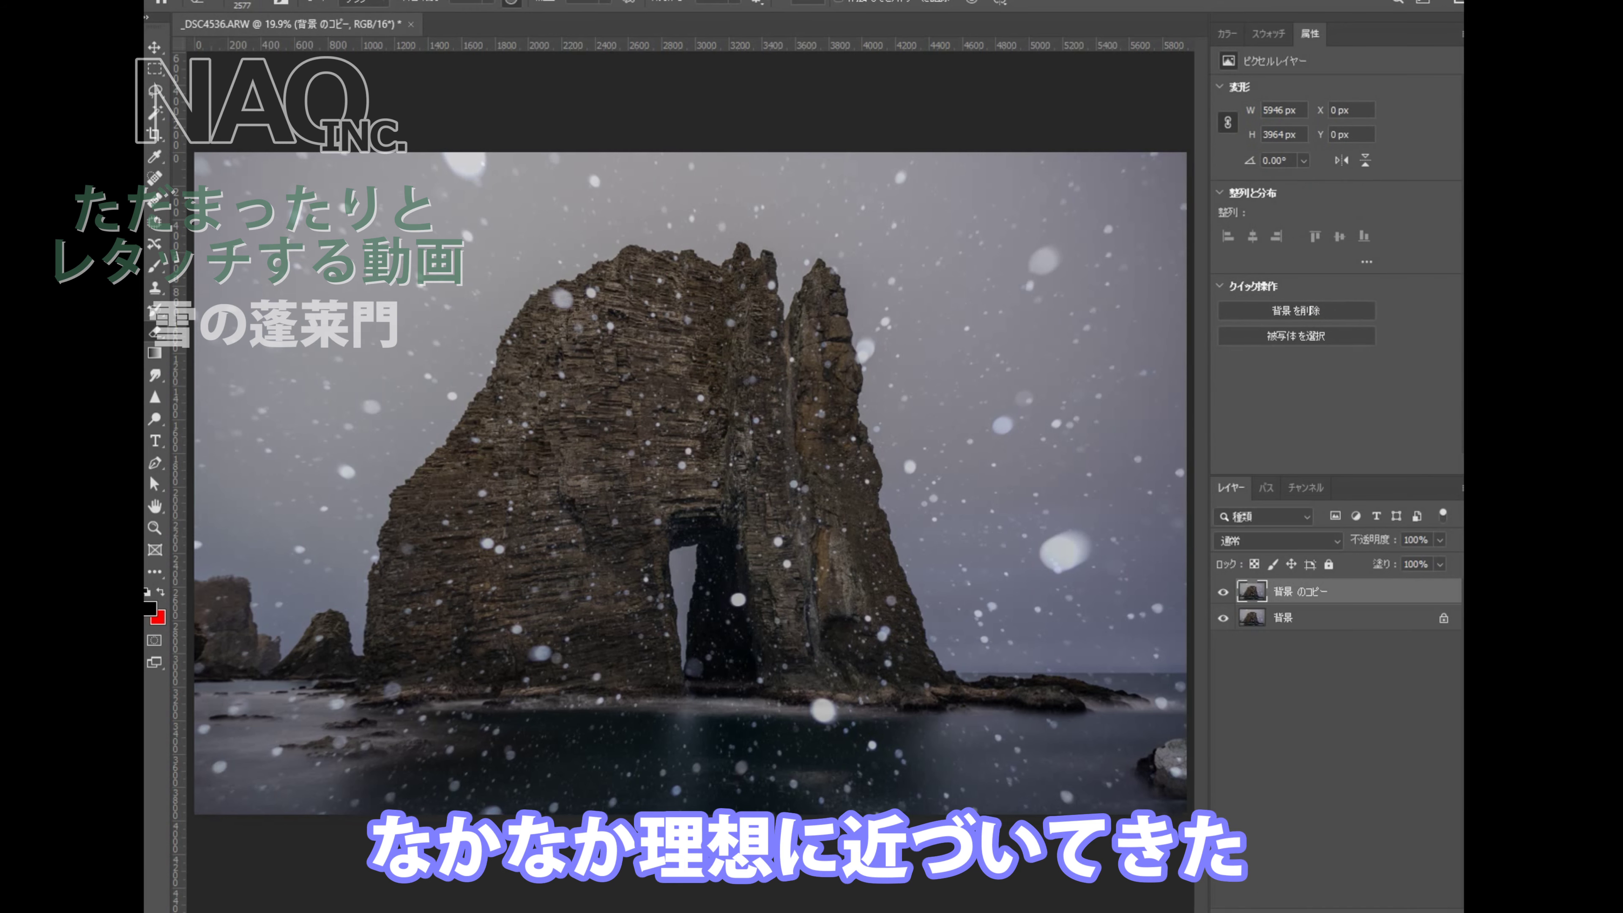
key(ctrl+minus)
key(ctrl+minus)
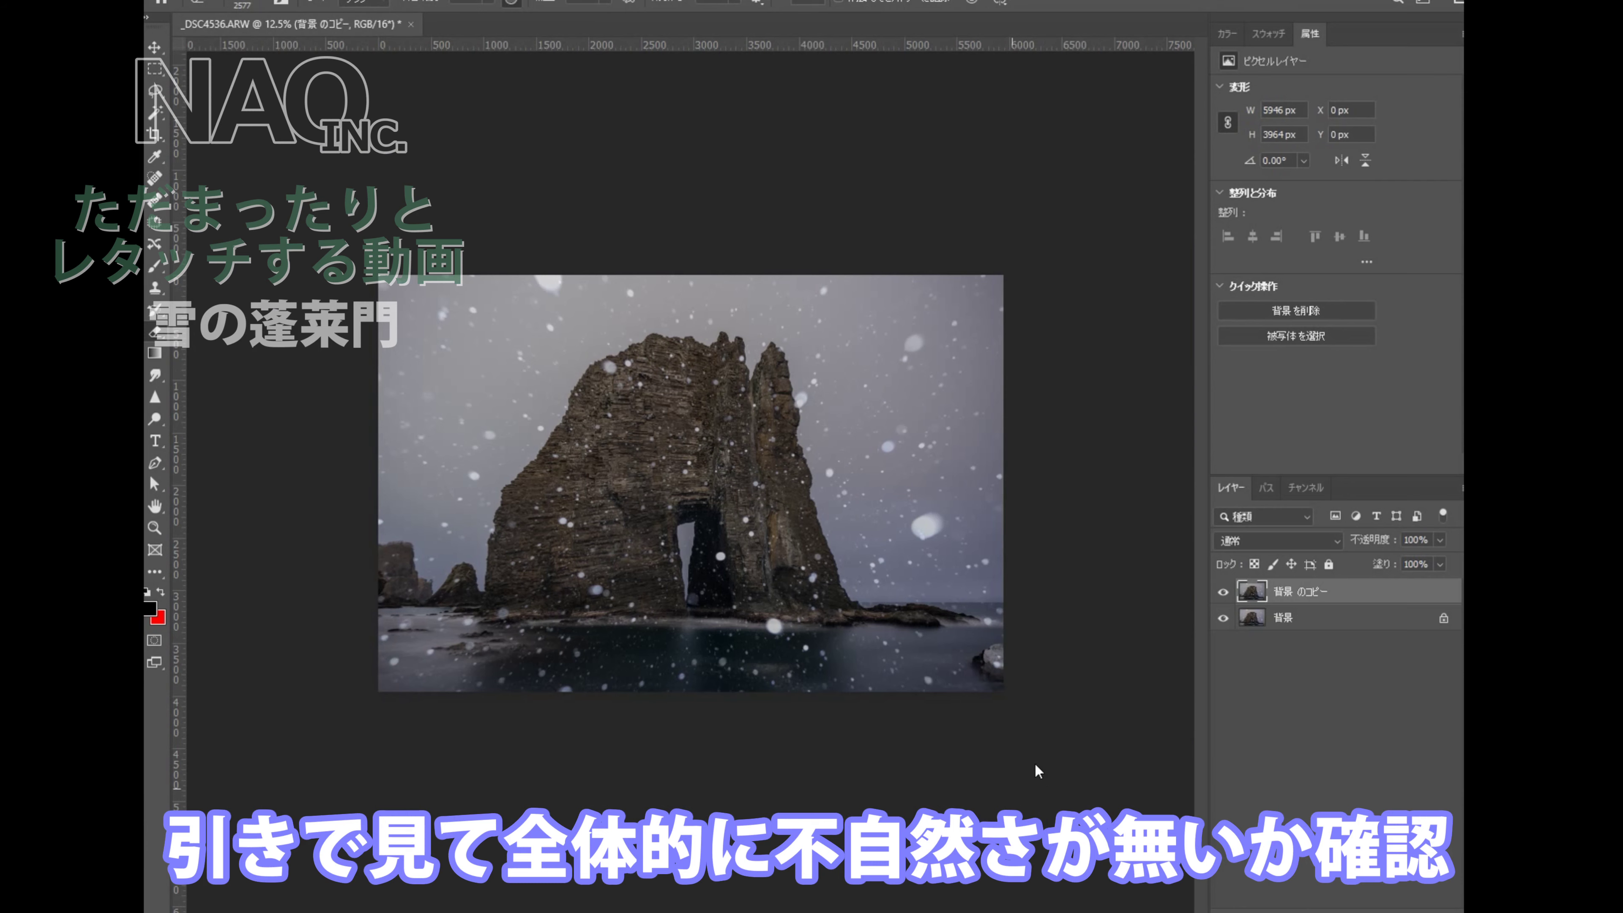
Darken the background copy using Levels with a midtone input of 0.91, a white input of 236 and a white output of 176.
key(ctrl+l)
drag(1126, 761, 1055, 759)
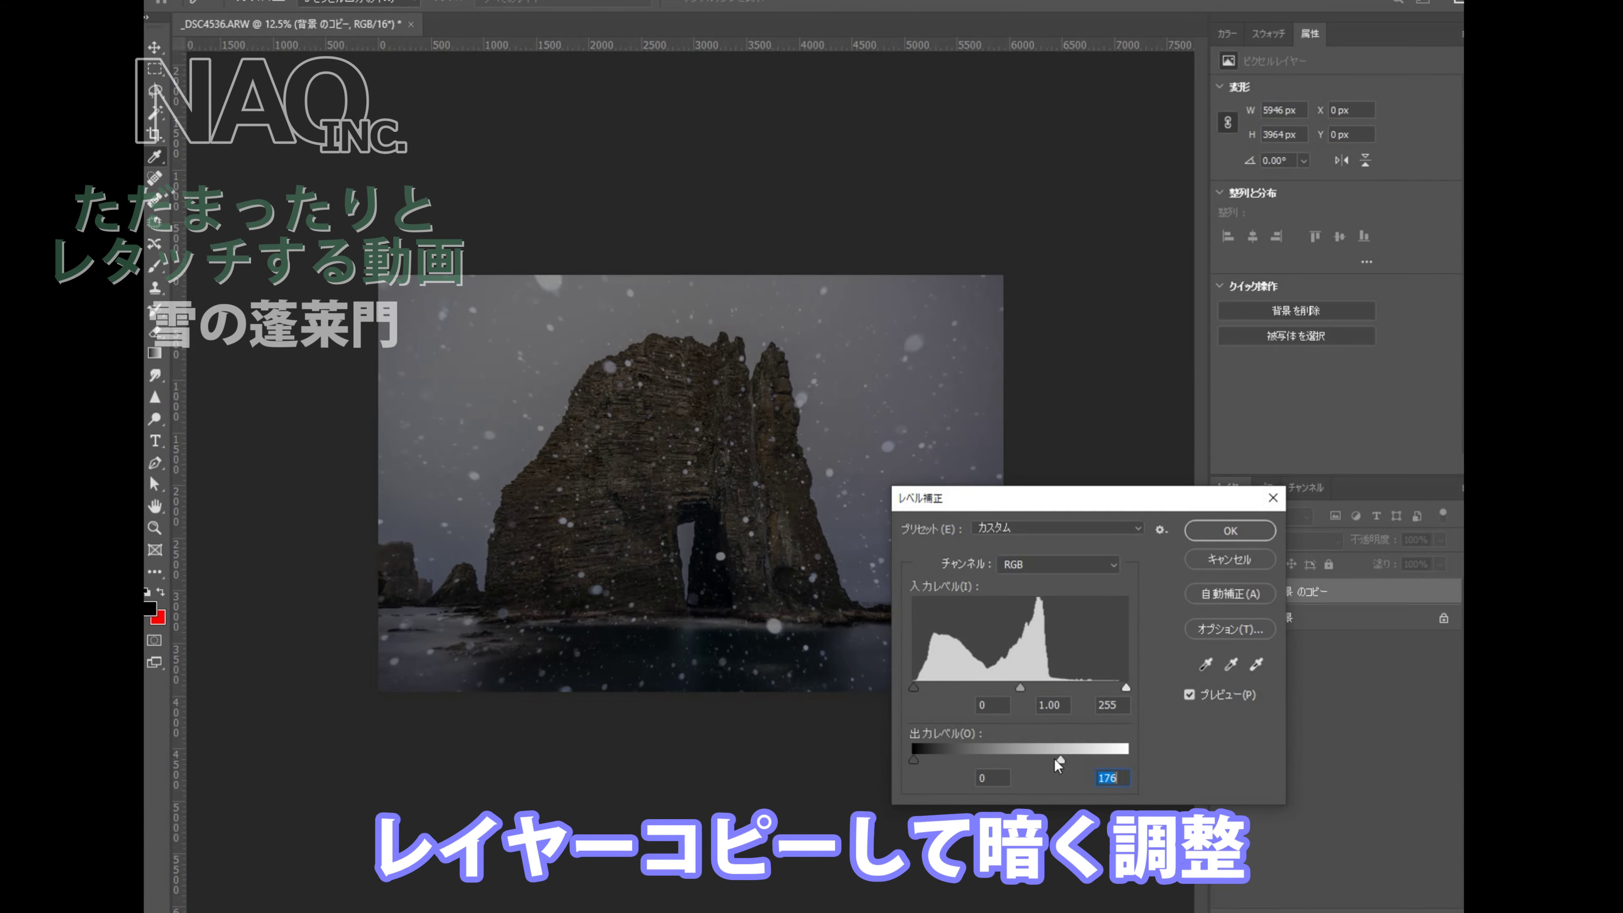
drag(1019, 687, 1027, 689)
drag(1126, 688, 1111, 690)
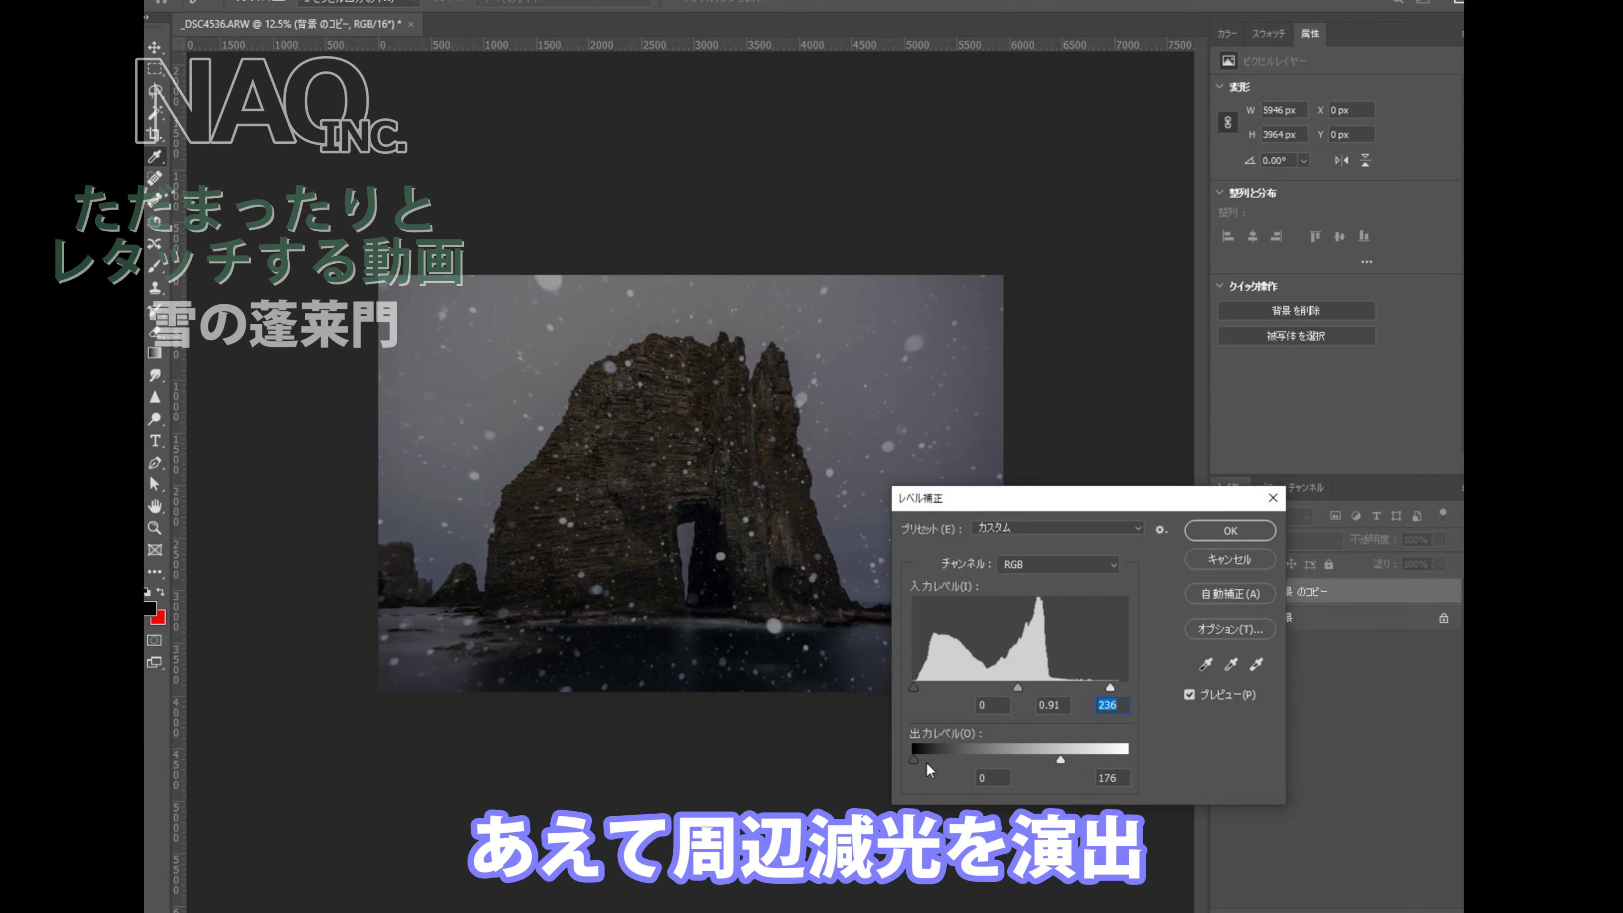
key(Return)
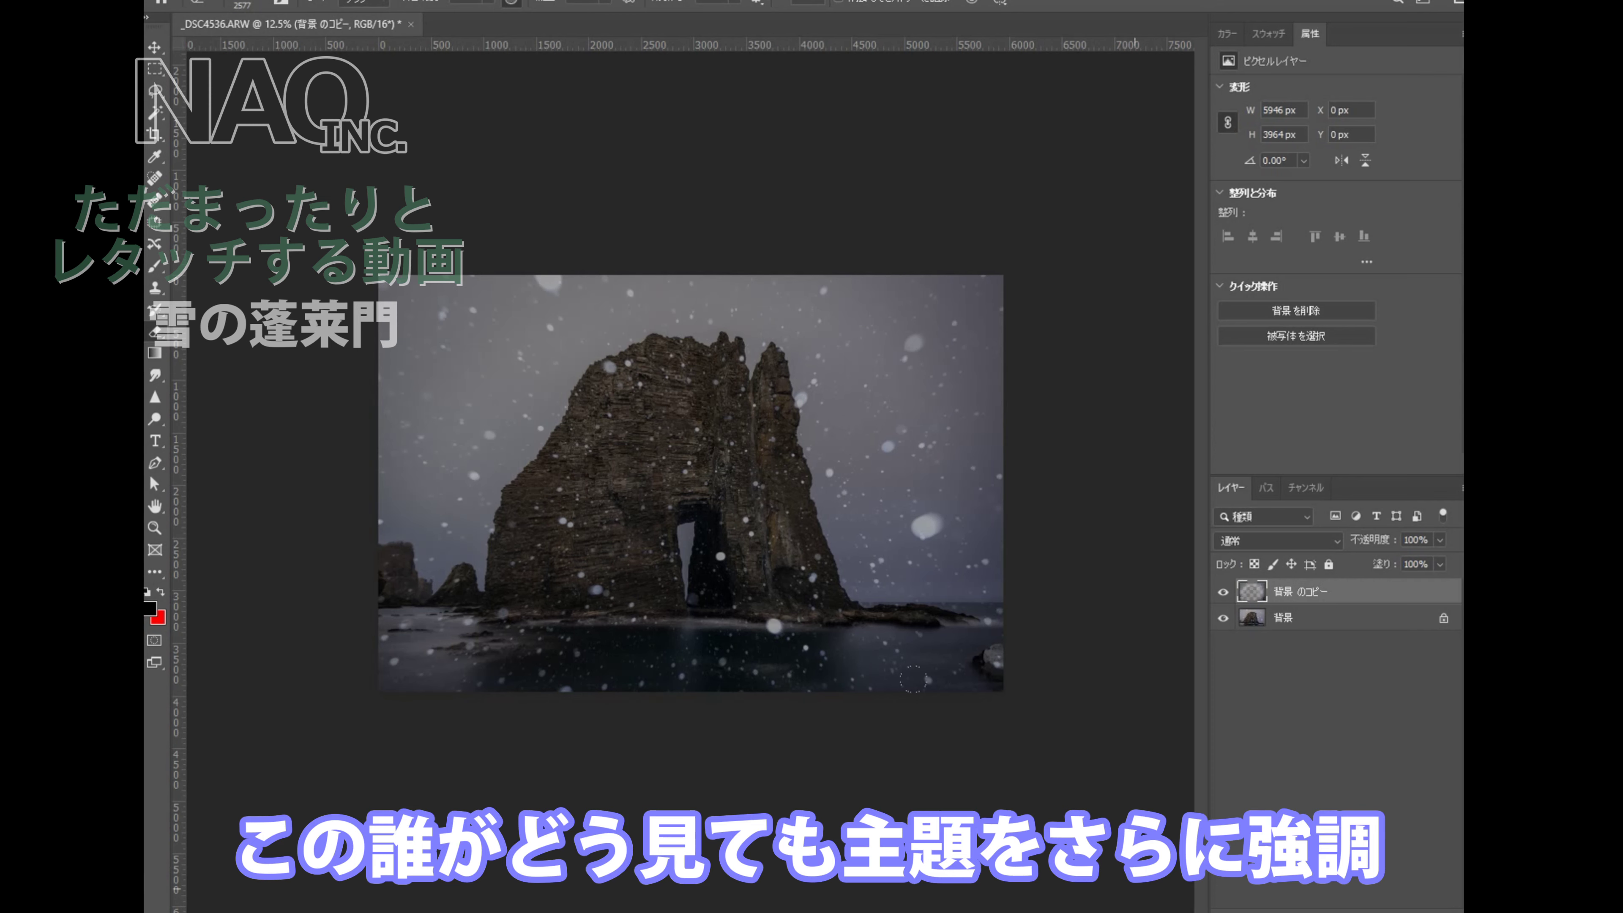
Raise the Eraser's opacity and erase the darkened copy over the main rock.
click(489, 4)
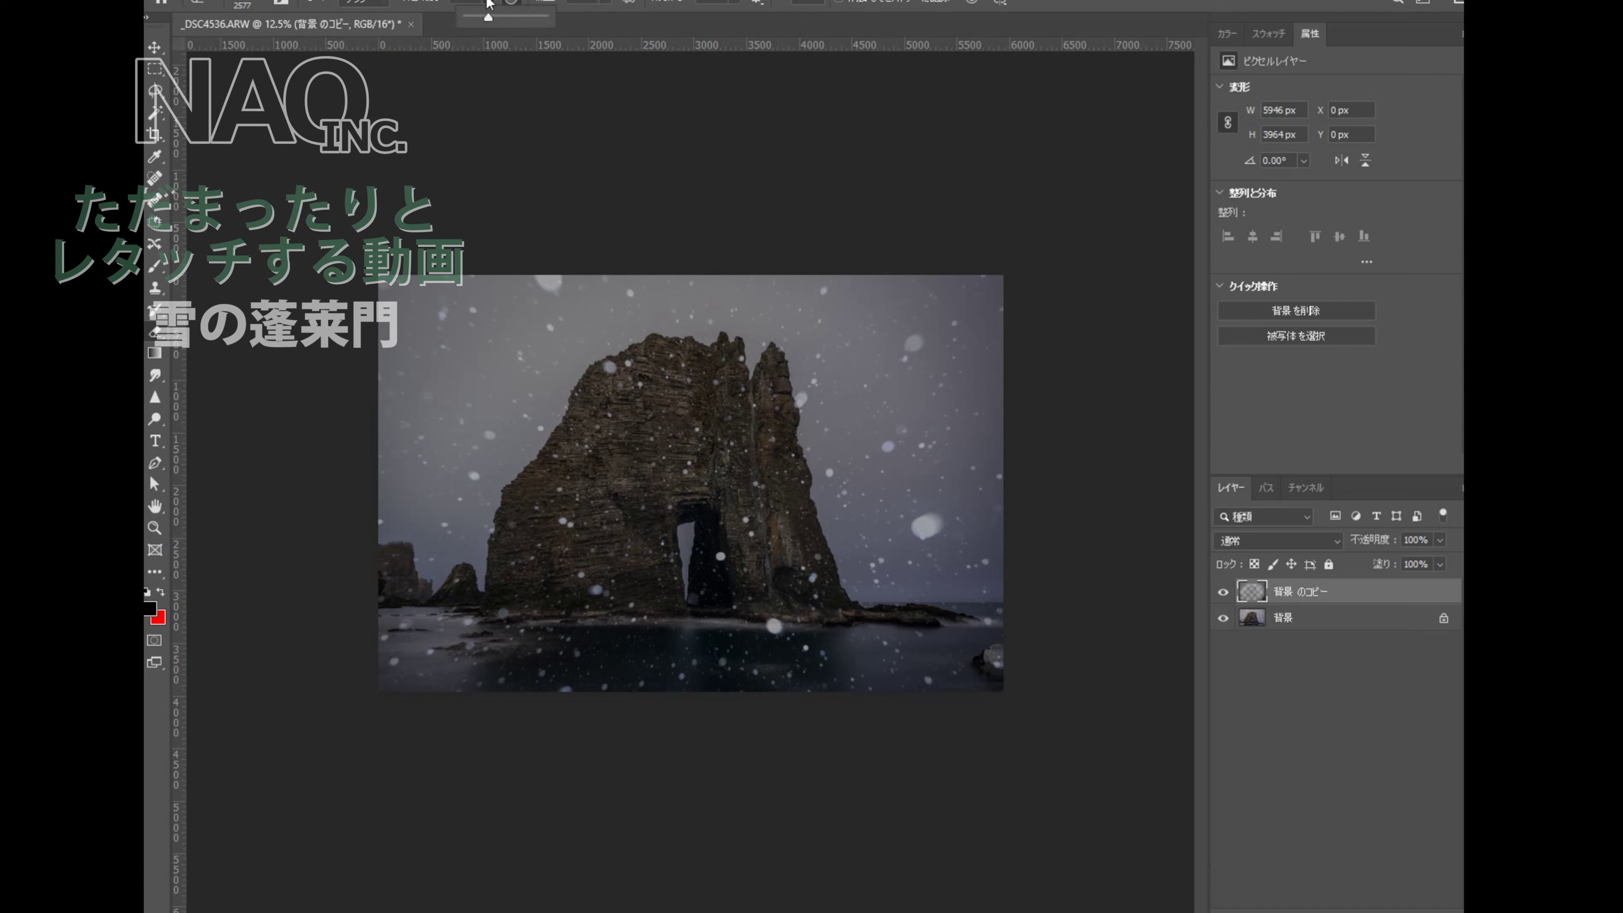
drag(522, 19, 577, 23)
click(584, 390)
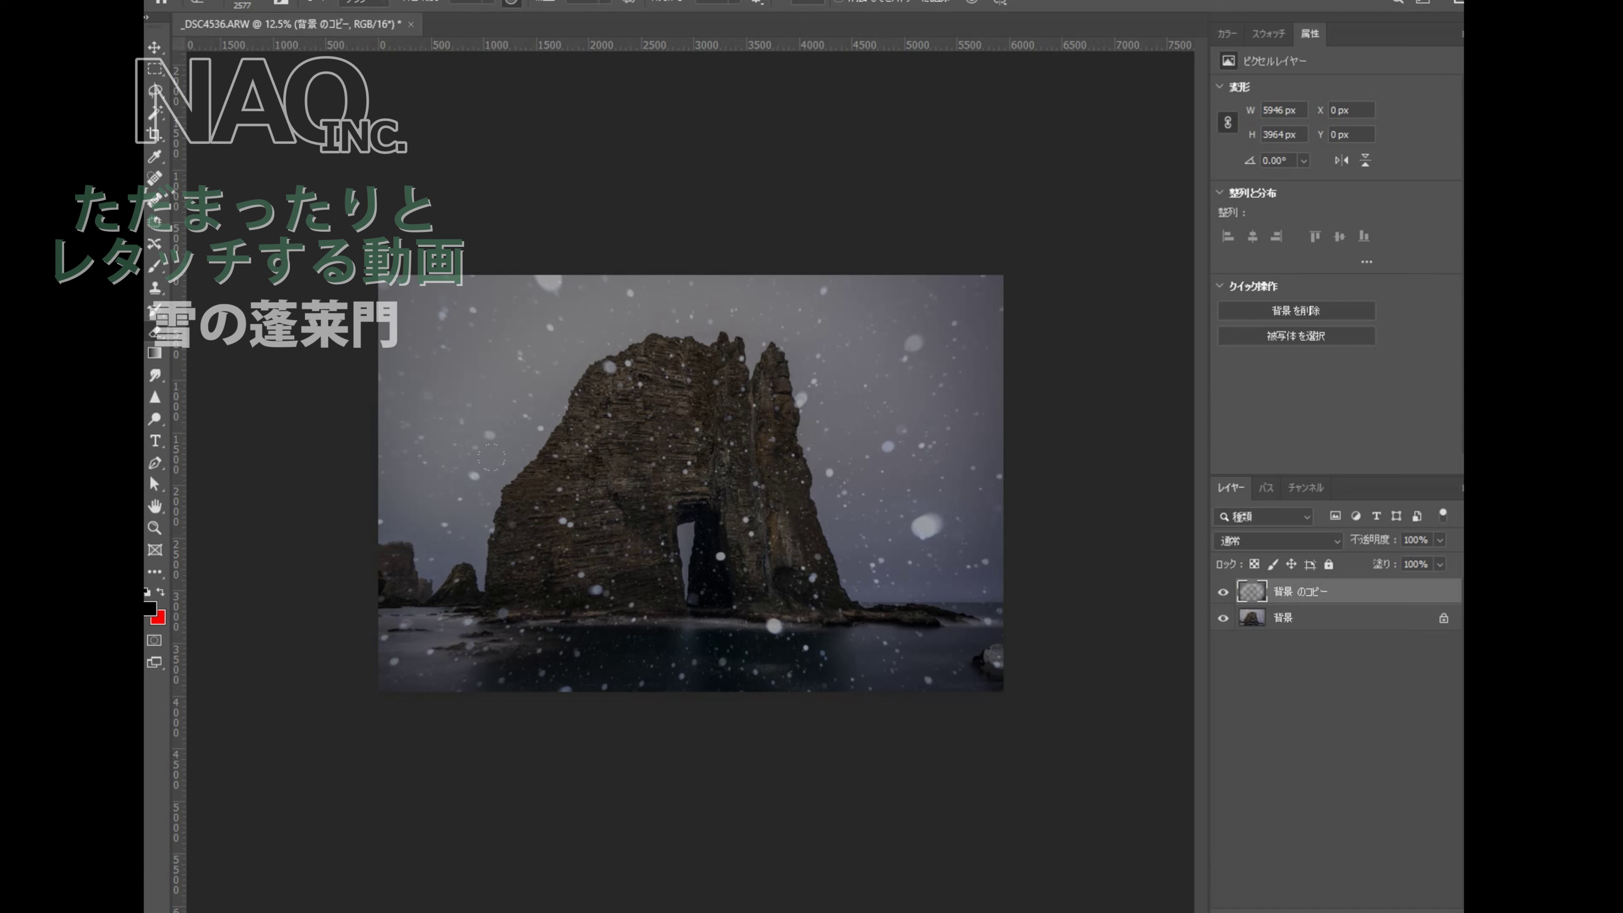